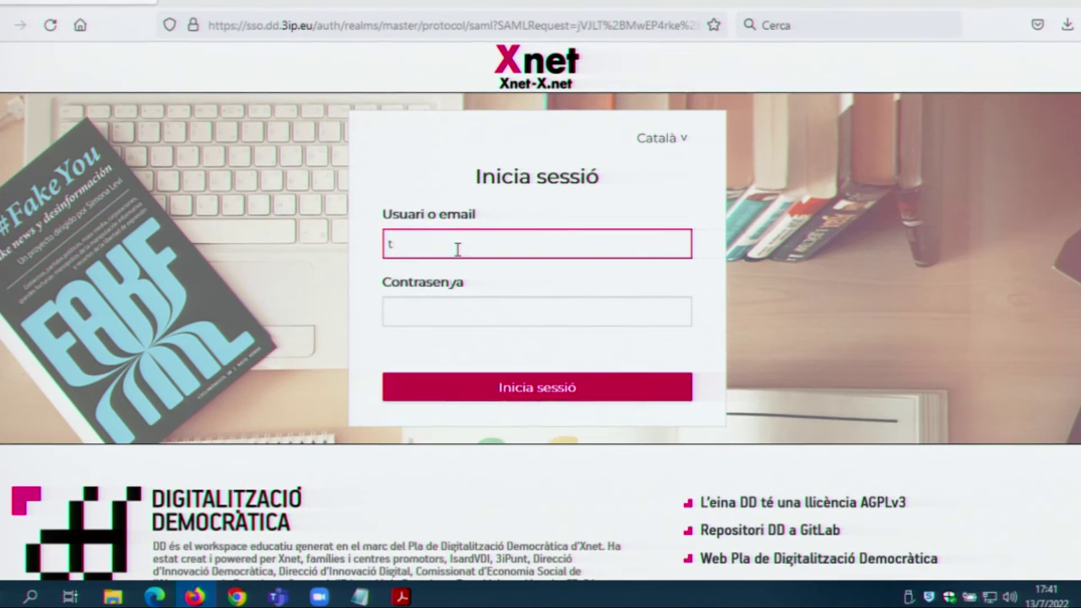
Step: Enter the teacher account's username and password in the DD SSO form and submit
{"action": "type", "text": ".teacher"}
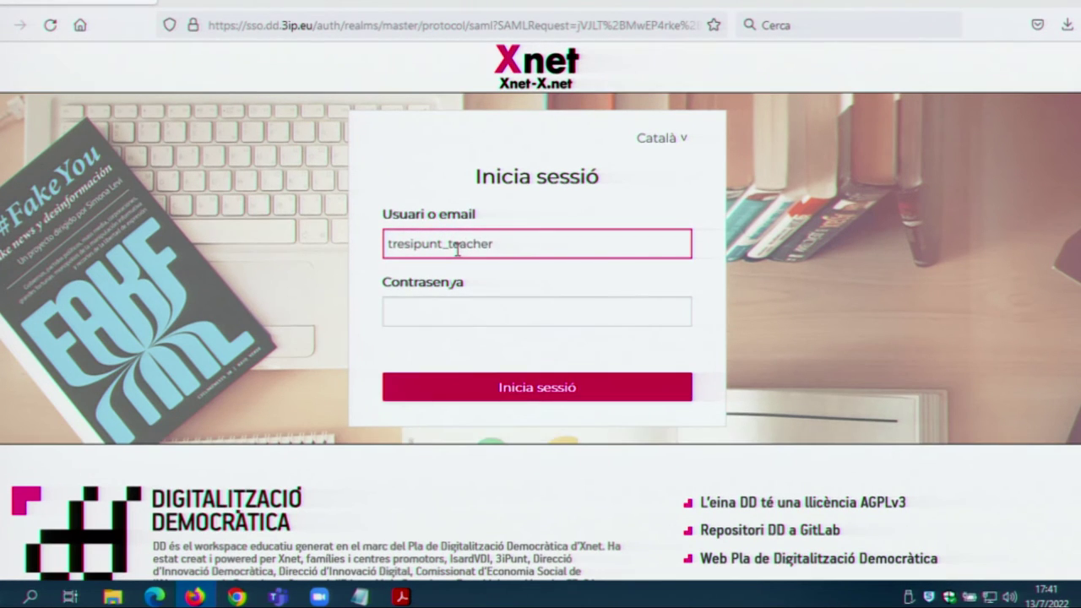
{"action": "key", "text": "Tab"}
{"action": "type", "text": "*******"}
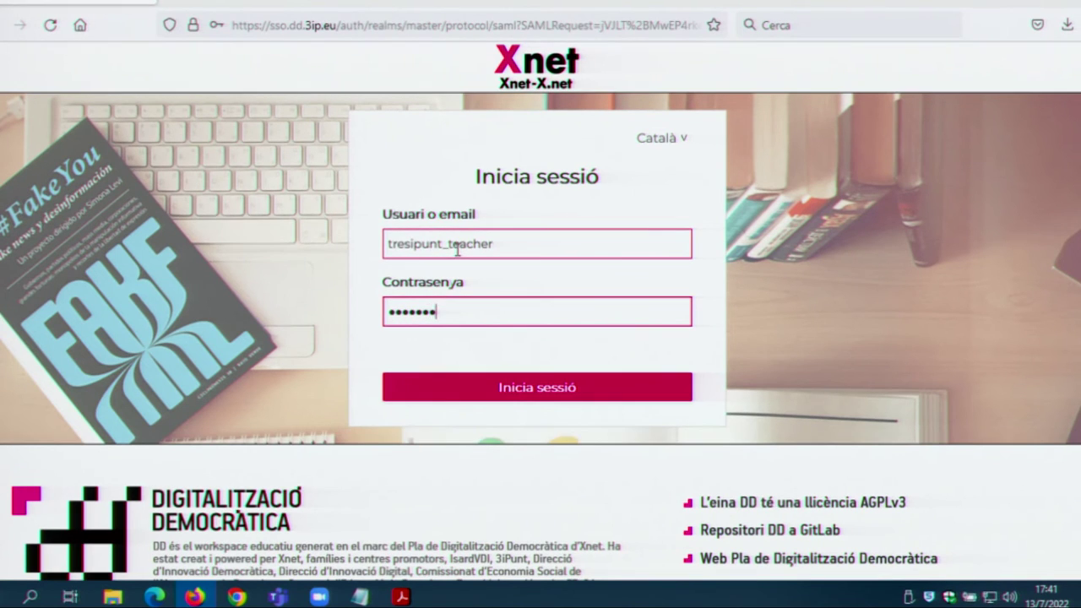
{"action": "left_click", "coordinate": [465, 396]}
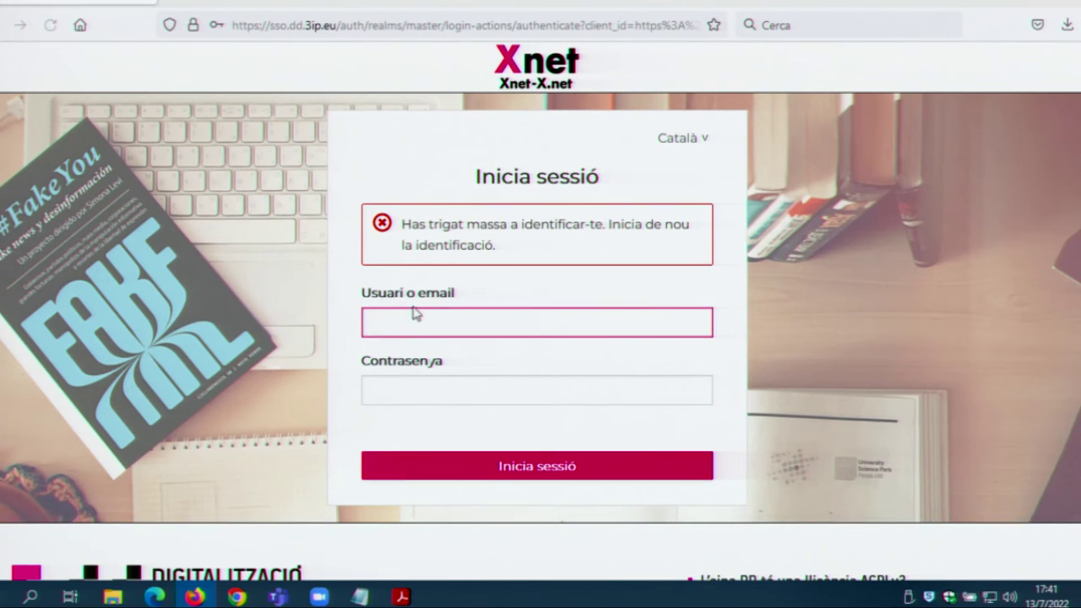
Step: After the timeout error, reload the login form and sign in again with the teacher credentials
{"action": "type", "text": "tresip"}
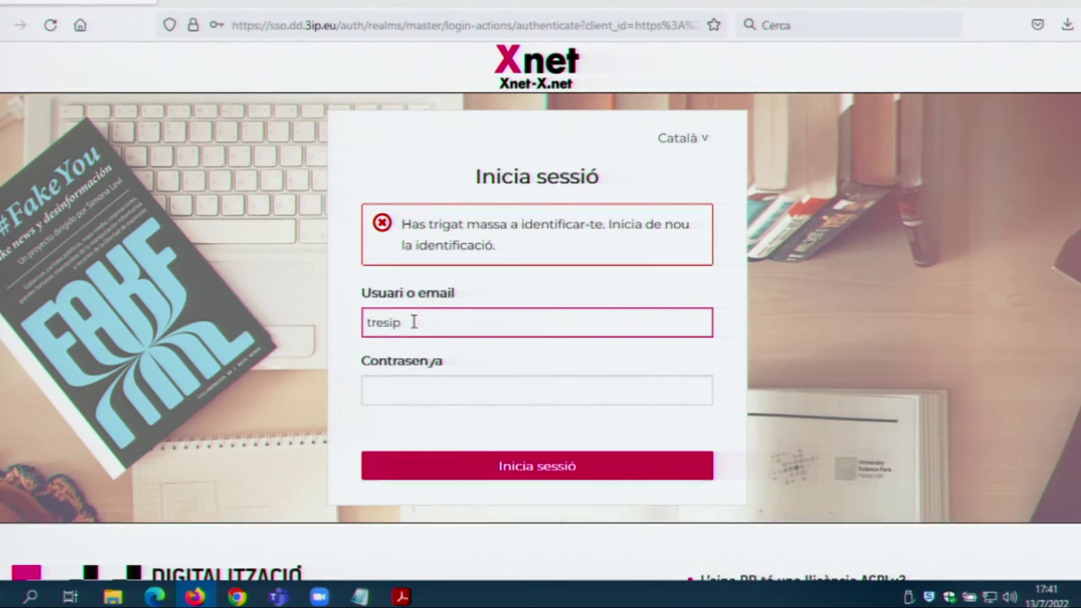
{"action": "type", "text": "unt_teacher"}
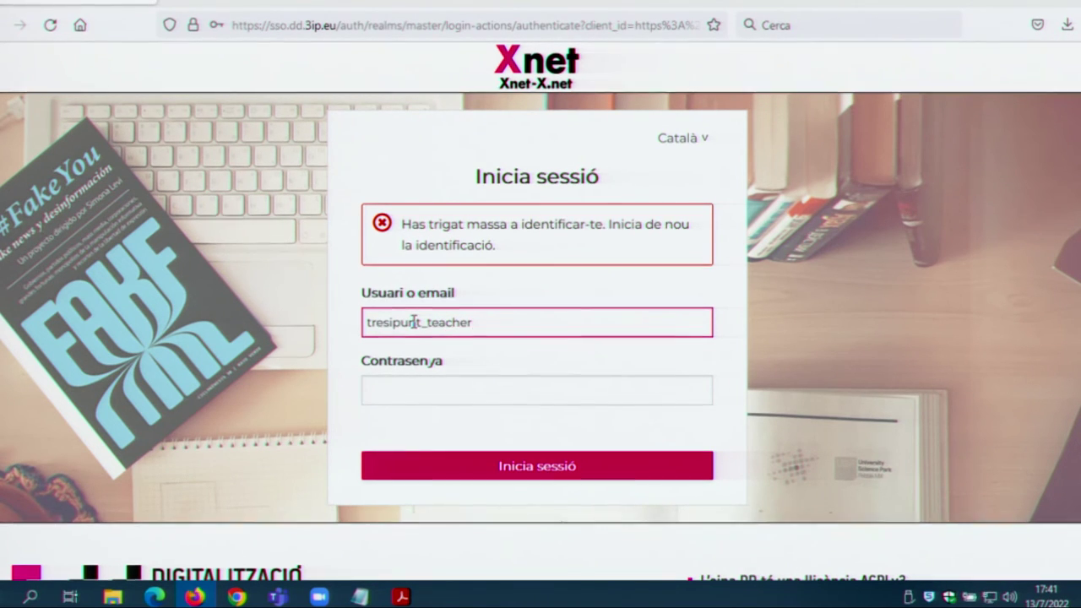
{"action": "left_click", "coordinate": [50, 25]}
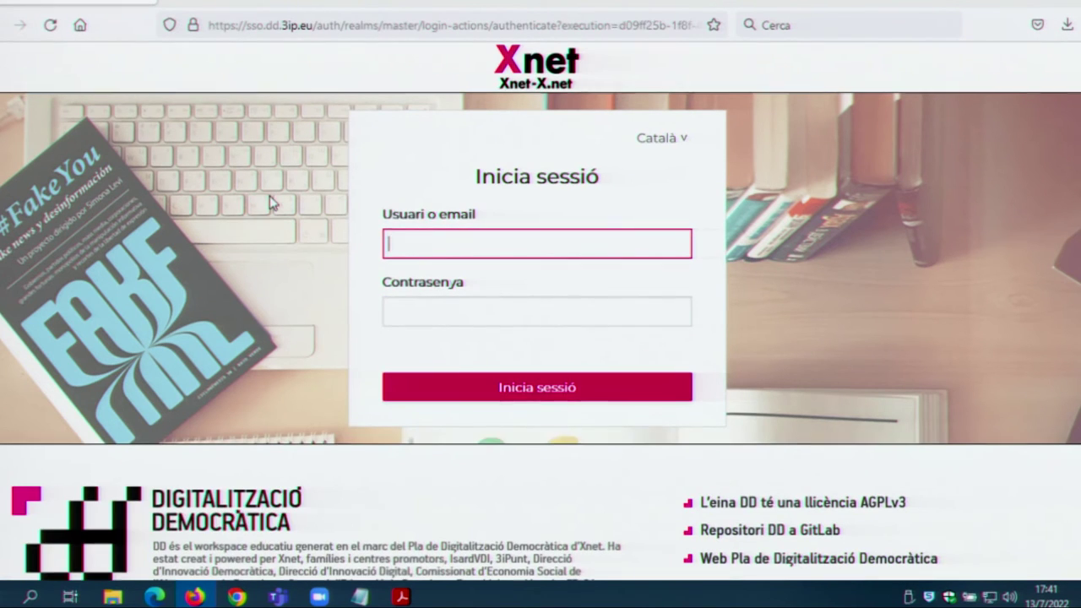
{"action": "type", "text": "tres"}
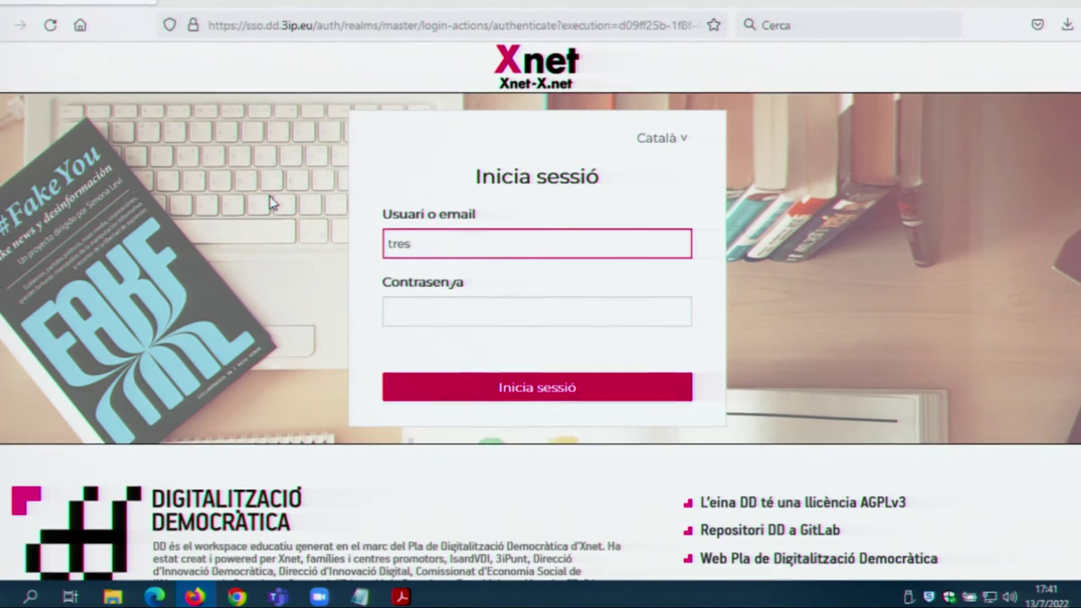
{"action": "type", "text": "ipunt_"}
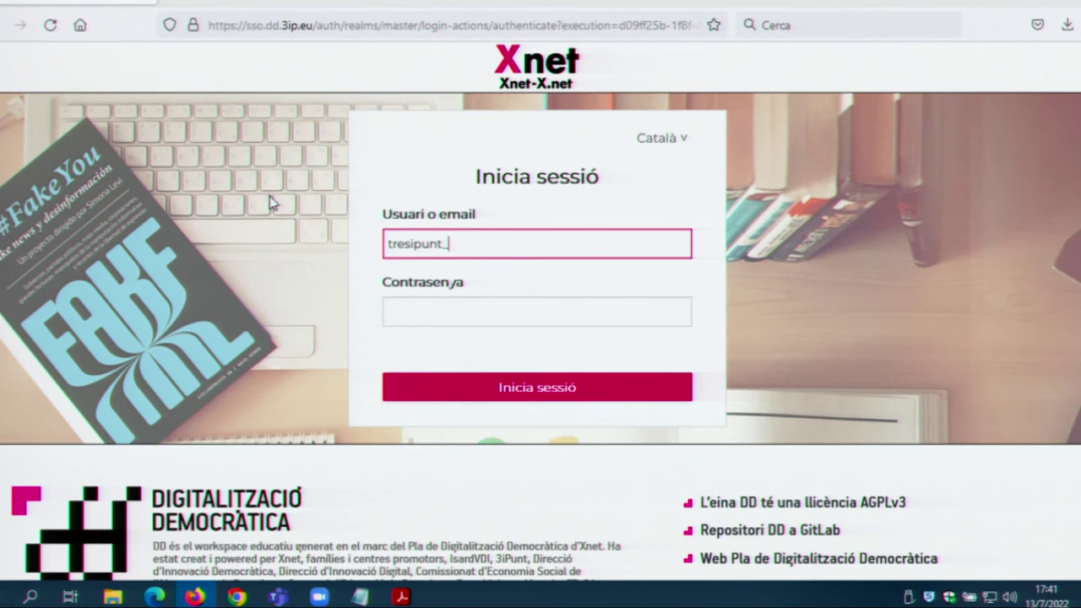
{"action": "type", "text": "teacher"}
{"action": "key", "text": "Tab"}
{"action": "type", "text": "••"}
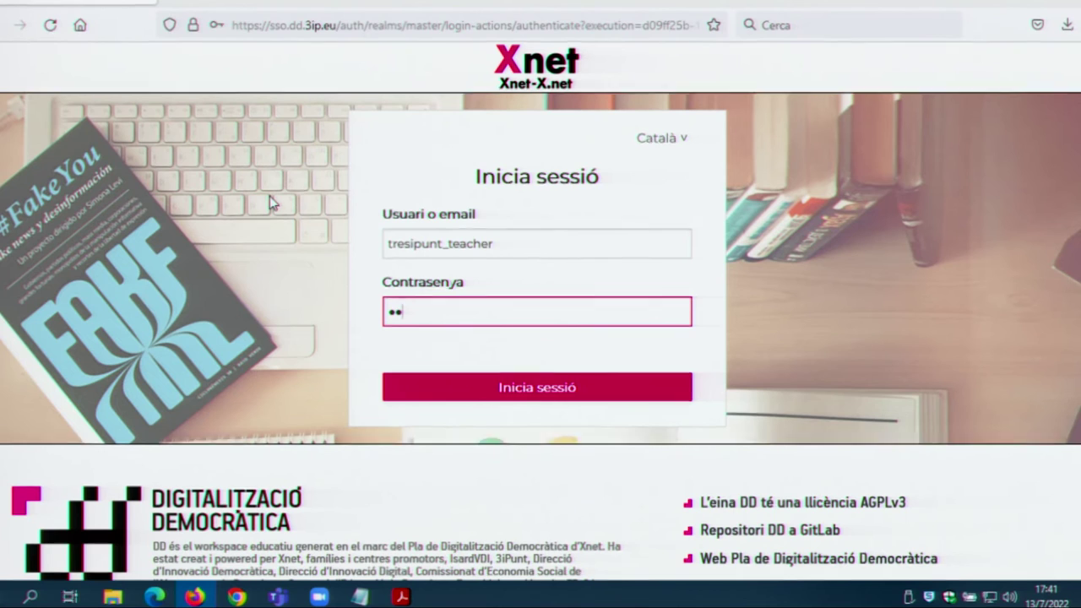
{"action": "type", "text": "•"}
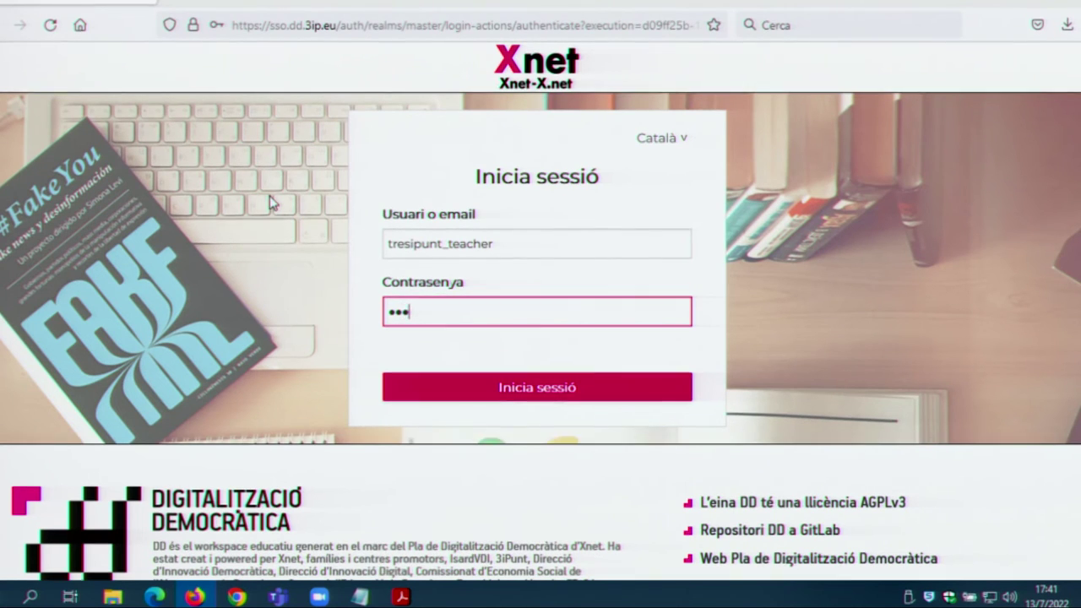
{"action": "type", "text": "•••"}
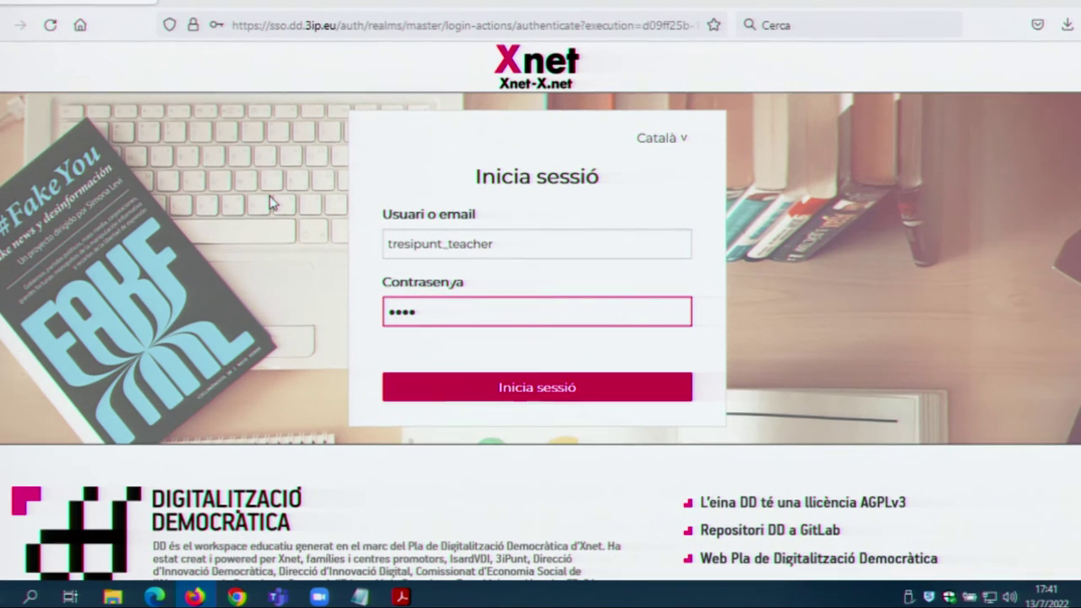
{"action": "type", "text": "•"}
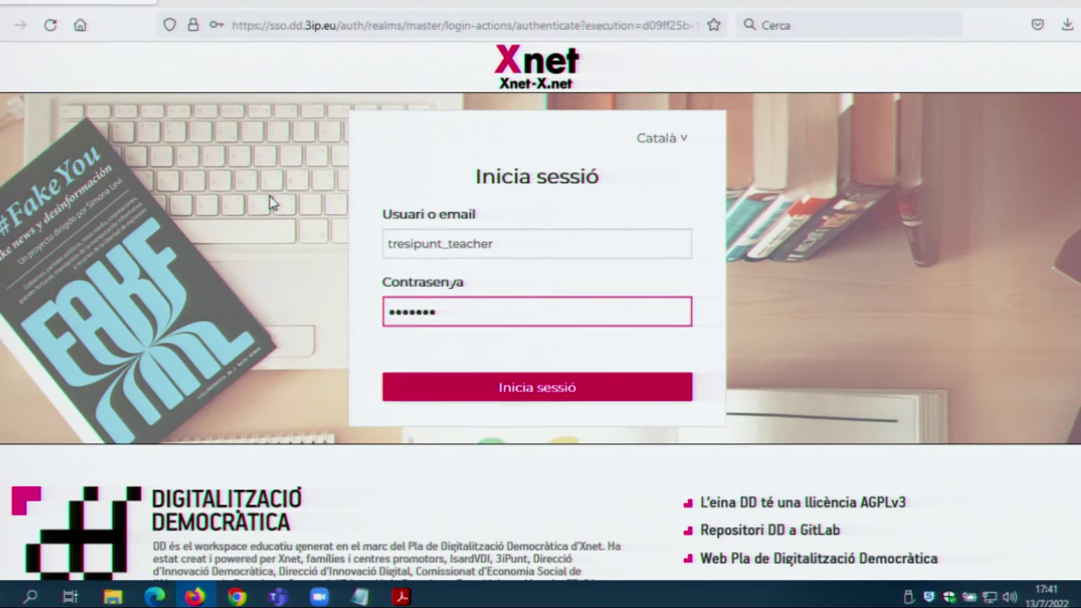
{"action": "key", "text": "Return"}
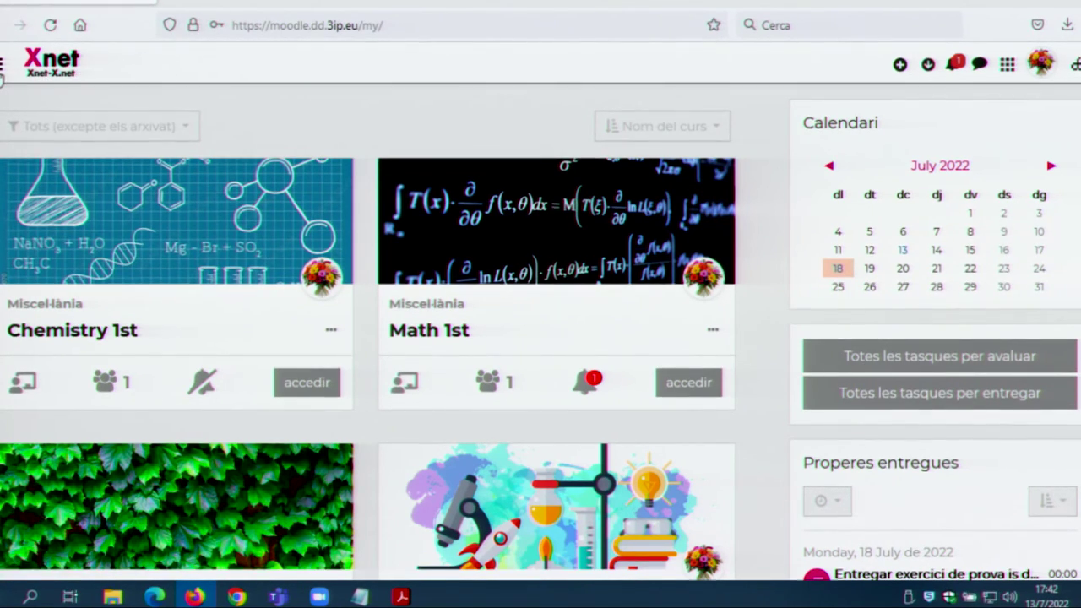
Step: Toggle the left navigation drawer open and closed twice, then bring up the workspace apps menu
{"action": "left_click", "coordinate": [3, 66]}
{"action": "left_click", "coordinate": [4, 69]}
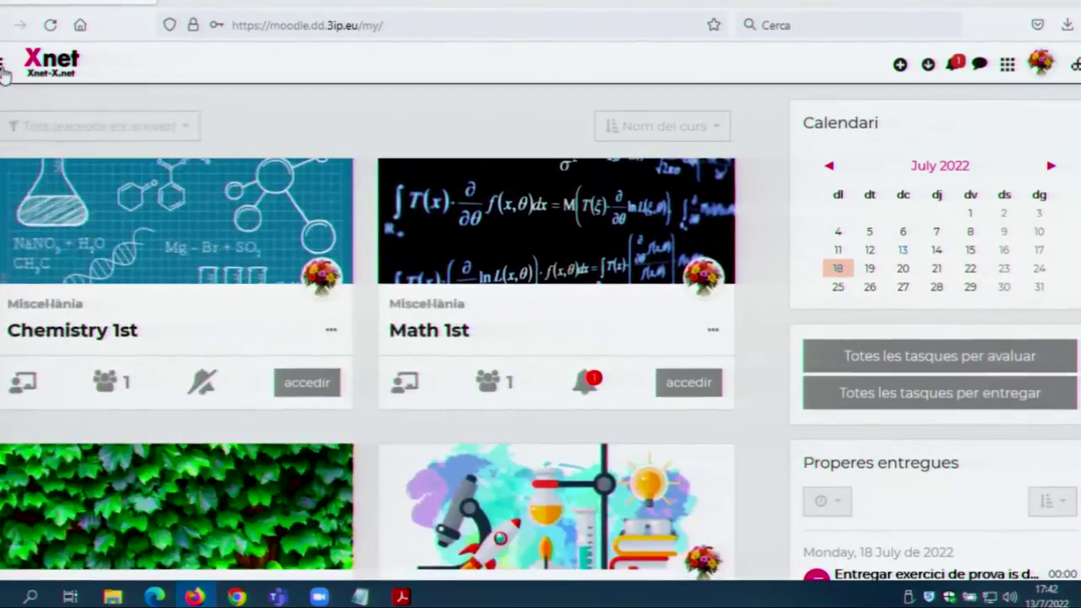
{"action": "left_click", "coordinate": [5, 70]}
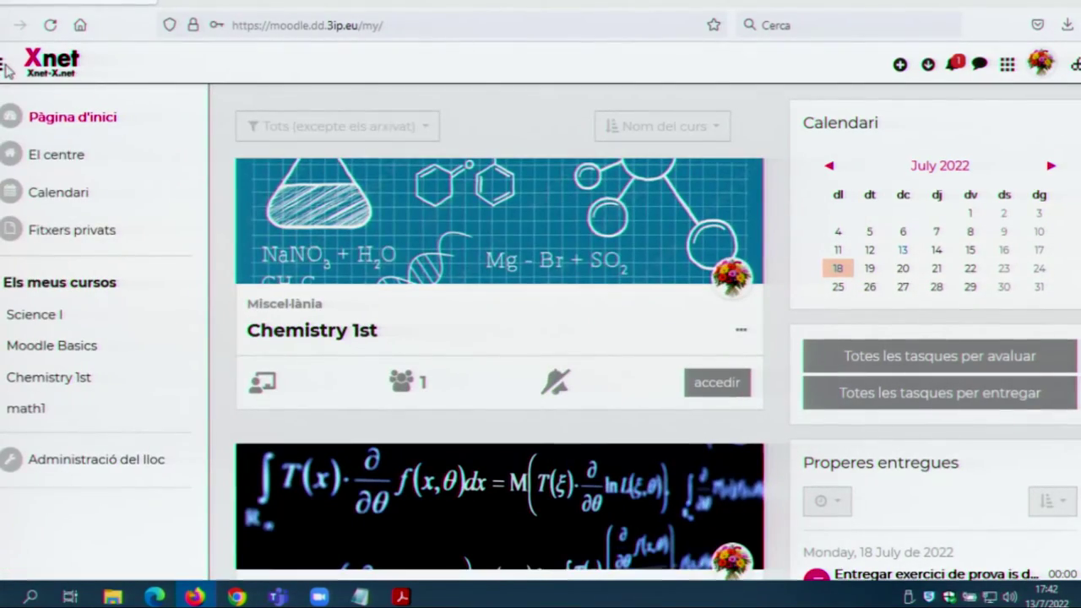
{"action": "left_click", "coordinate": [3, 70]}
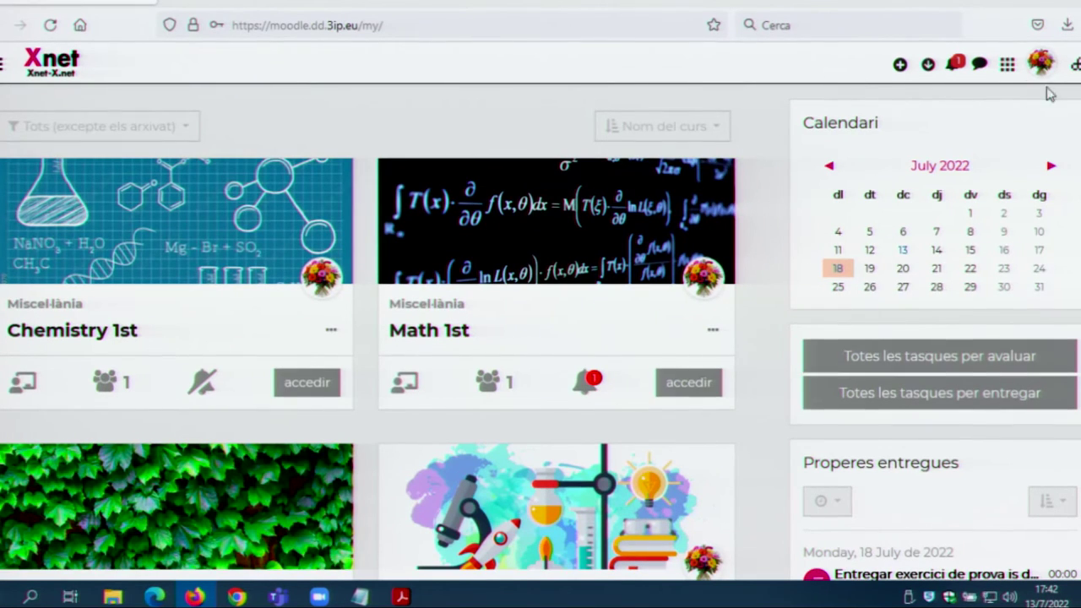
{"action": "left_click", "coordinate": [1007, 66]}
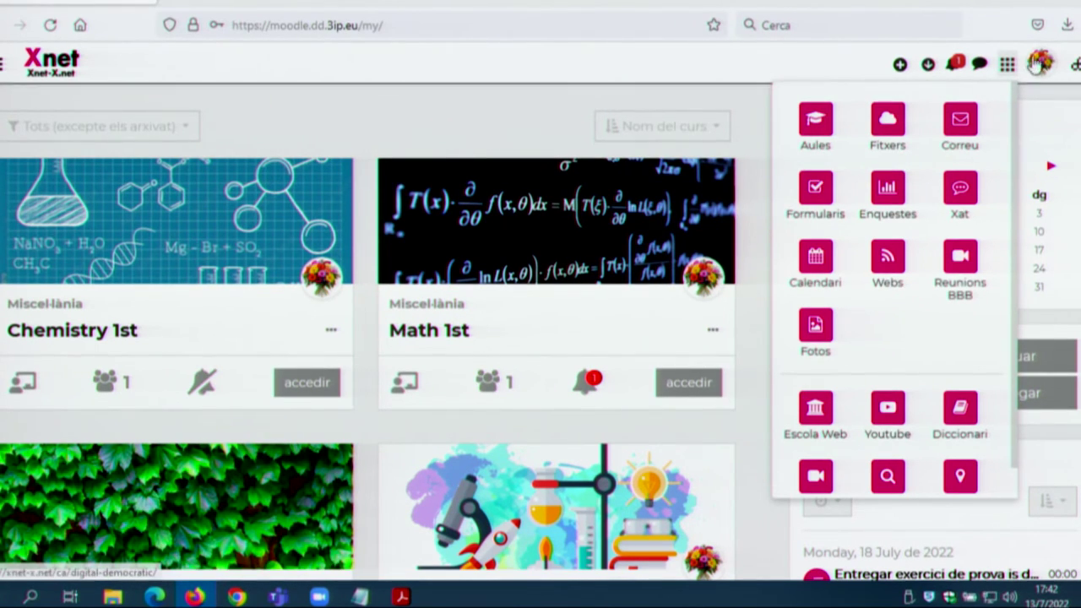
Step: Dismiss the apps menu, glance at the user account menu, and close the apps grid again
{"action": "left_click", "coordinate": [1002, 68]}
{"action": "left_click", "coordinate": [1042, 66]}
{"action": "left_click", "coordinate": [1043, 68]}
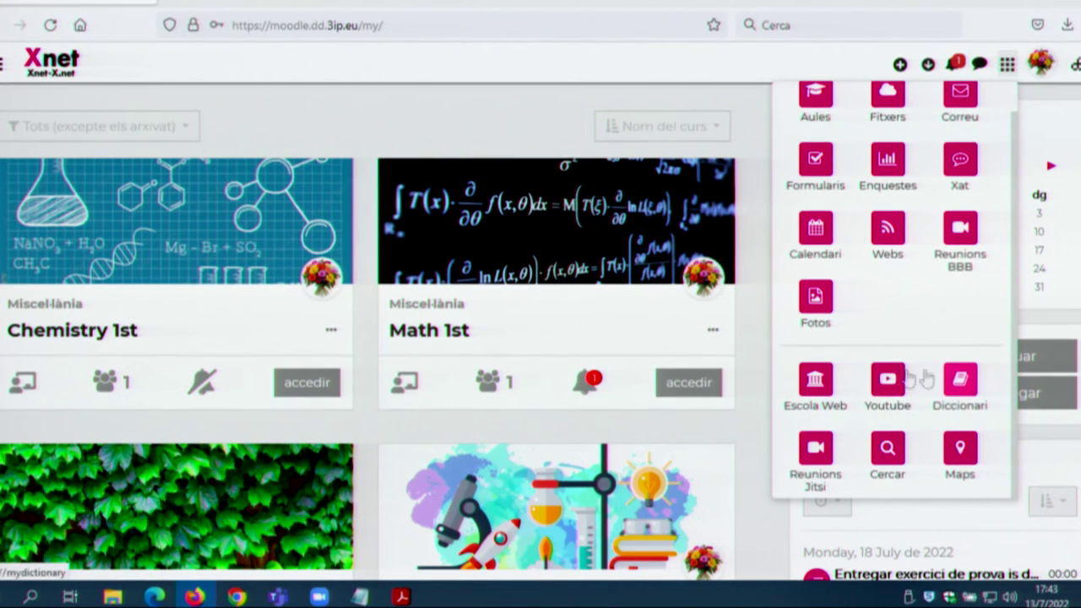
{"action": "scroll", "coordinate": [862, 395], "scroll_direction": "up", "scroll_amount": 1}
{"action": "scroll", "coordinate": [862, 395], "scroll_direction": "down", "scroll_amount": 1}
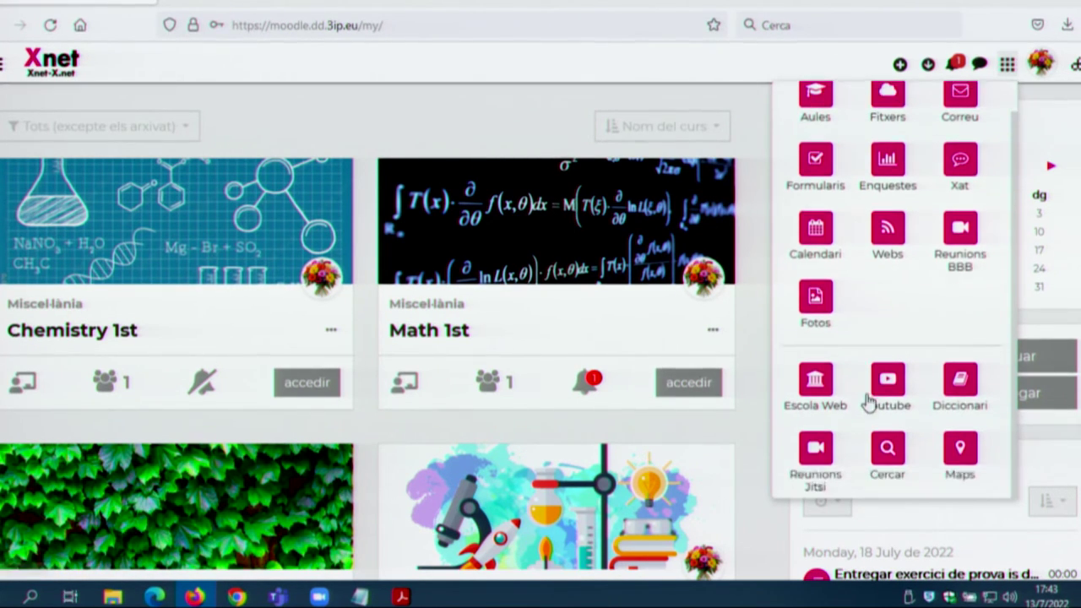
{"action": "scroll", "coordinate": [912, 423], "scroll_direction": "up", "scroll_amount": 1}
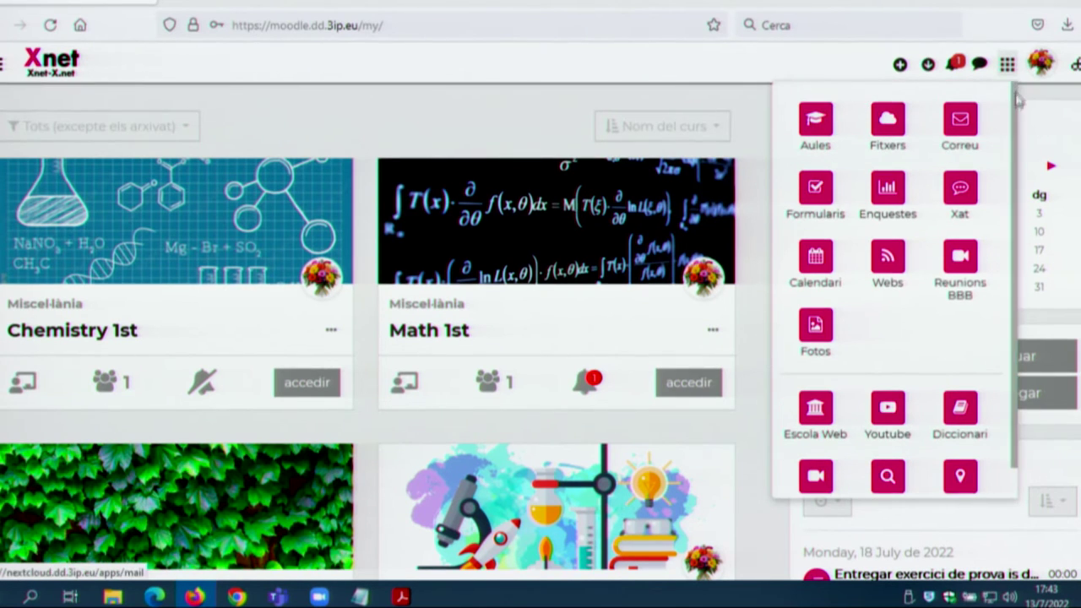
{"action": "left_click", "coordinate": [1009, 68]}
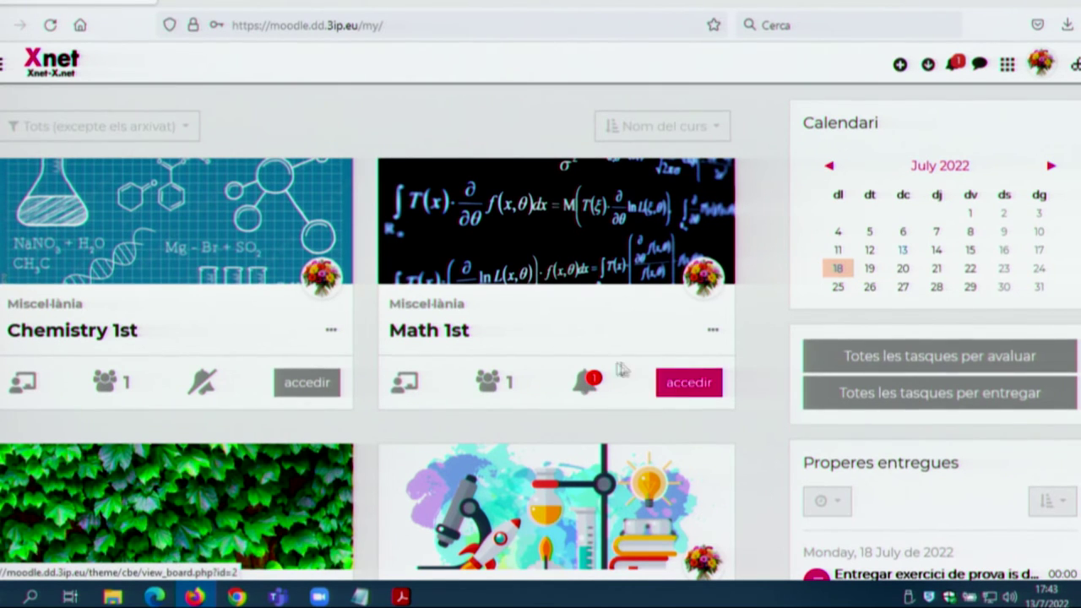
Step: Scroll through the dashboard's course cards and the July 2022 calendar block
{"action": "scroll", "coordinate": [646, 342], "scroll_direction": "down", "scroll_amount": 3}
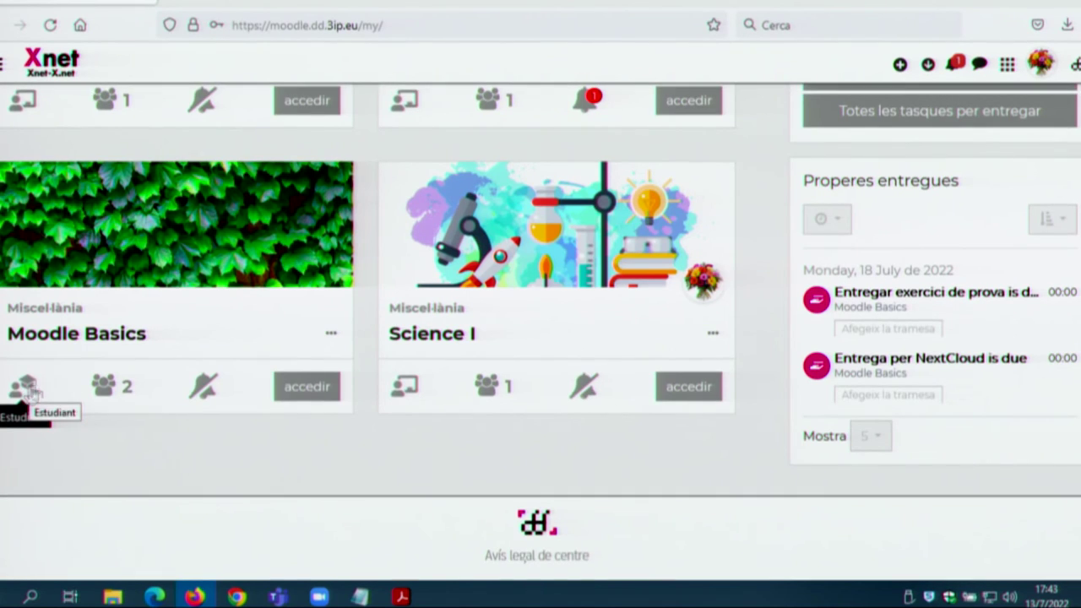
{"action": "scroll", "coordinate": [30, 391], "scroll_direction": "up", "scroll_amount": 3}
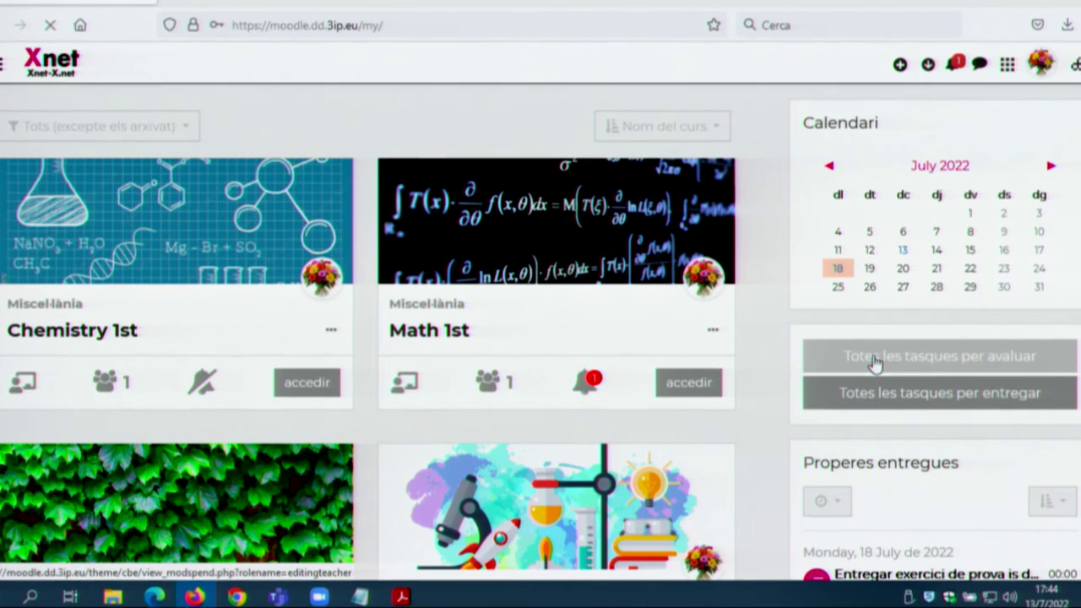
{"action": "scroll", "coordinate": [378, 403], "scroll_direction": "down", "scroll_amount": 2}
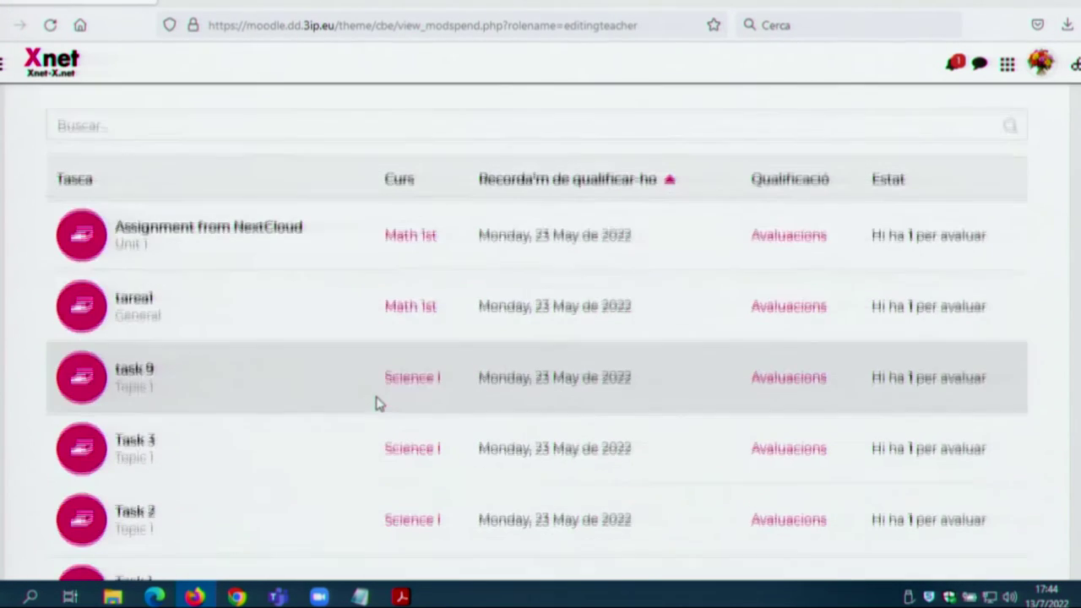
{"action": "scroll", "coordinate": [402, 302], "scroll_direction": "down", "scroll_amount": 3}
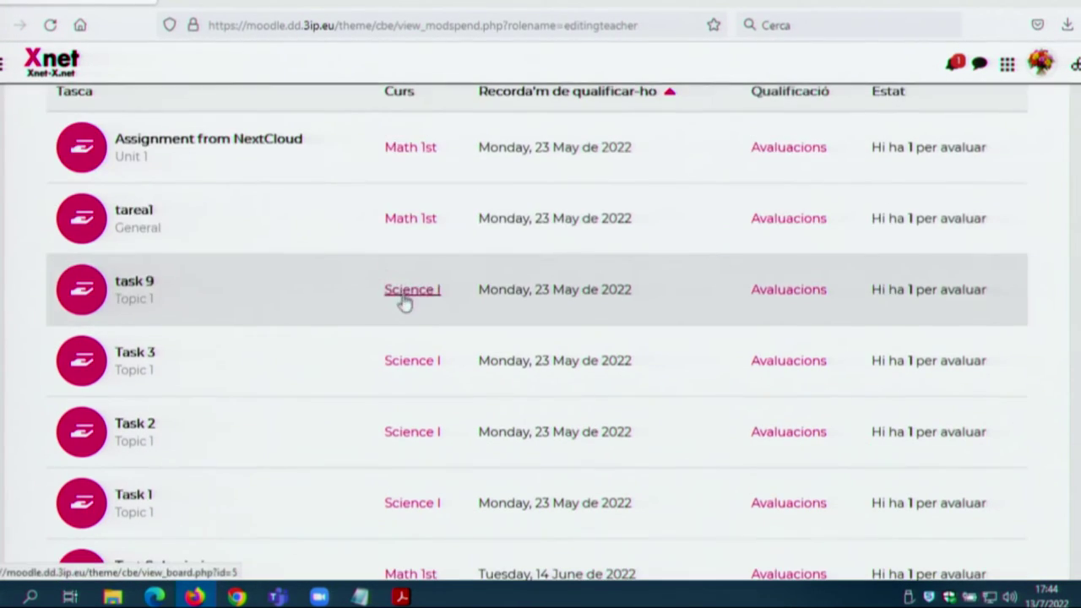
{"action": "scroll", "coordinate": [234, 292], "scroll_direction": "up", "scroll_amount": 5}
{"action": "scroll", "coordinate": [238, 289], "scroll_direction": "down", "scroll_amount": 2}
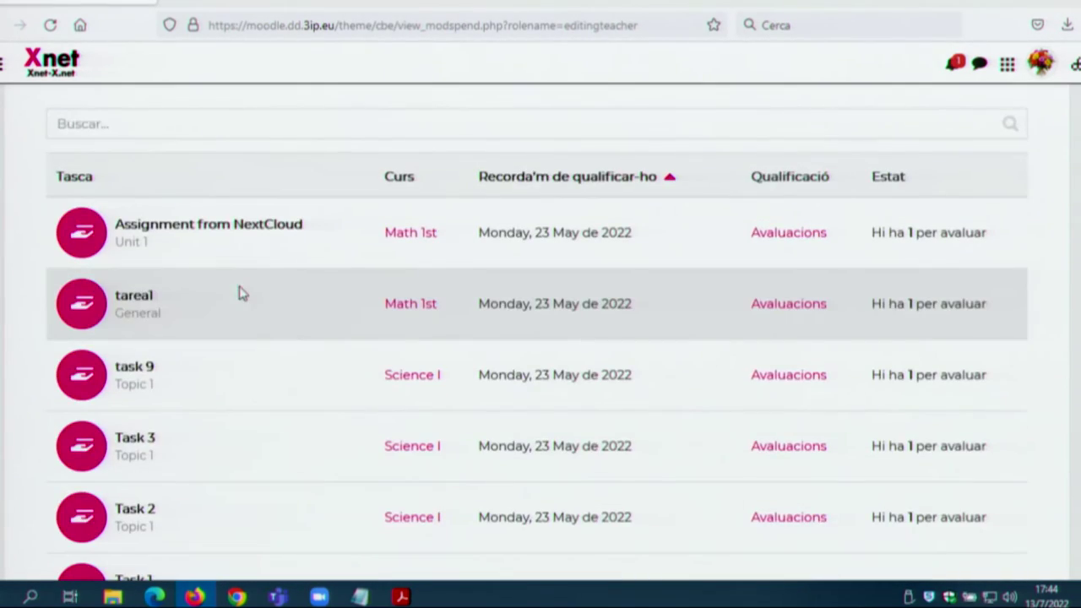
{"action": "scroll", "coordinate": [321, 288], "scroll_direction": "up", "scroll_amount": 2}
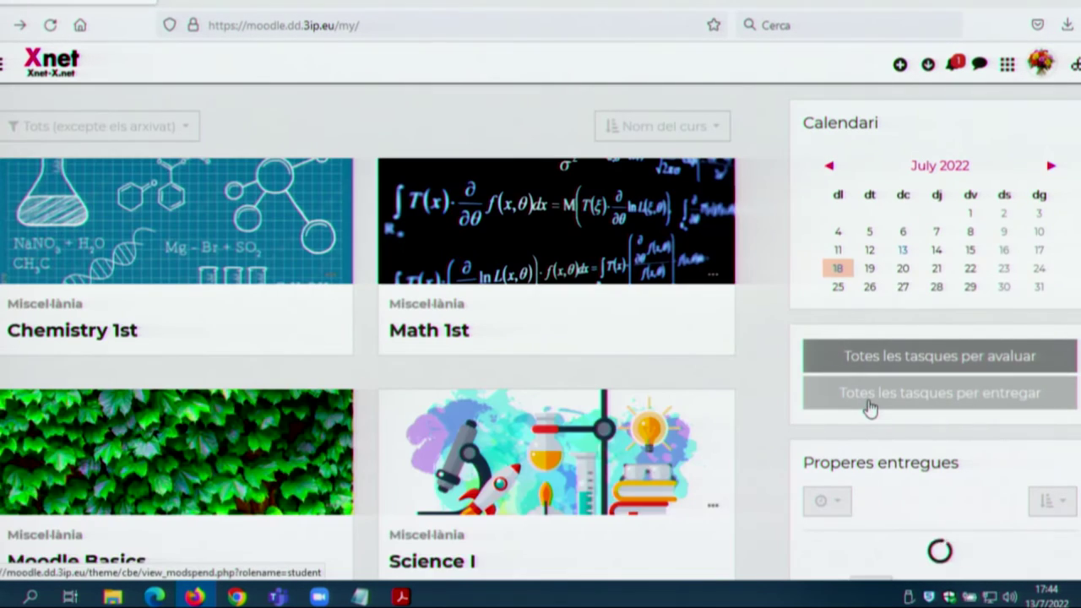
{"action": "left_click", "coordinate": [869, 410]}
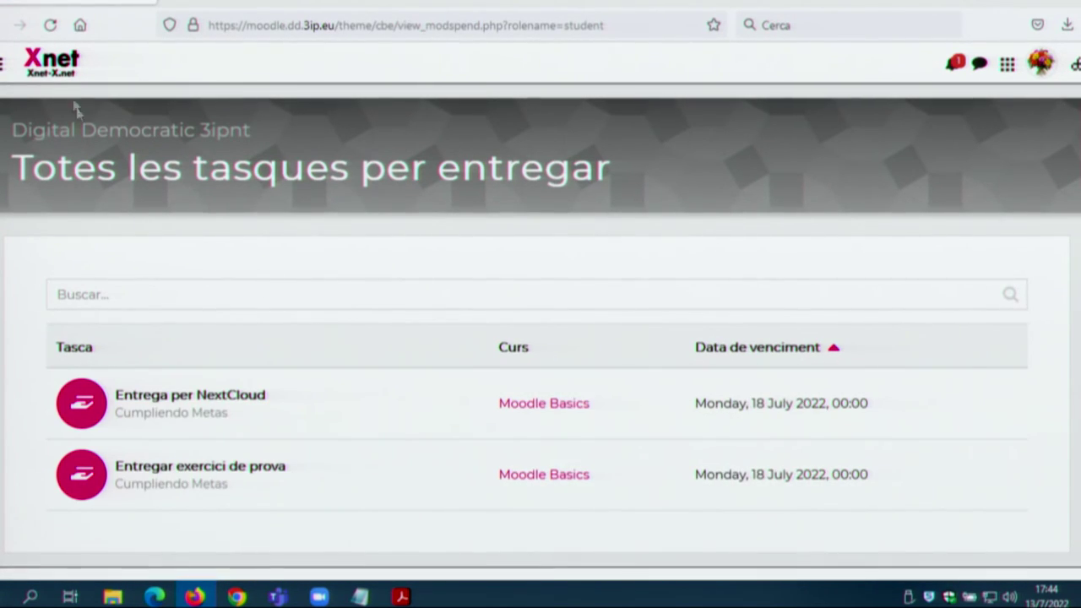
{"action": "key", "text": "alt+Left"}
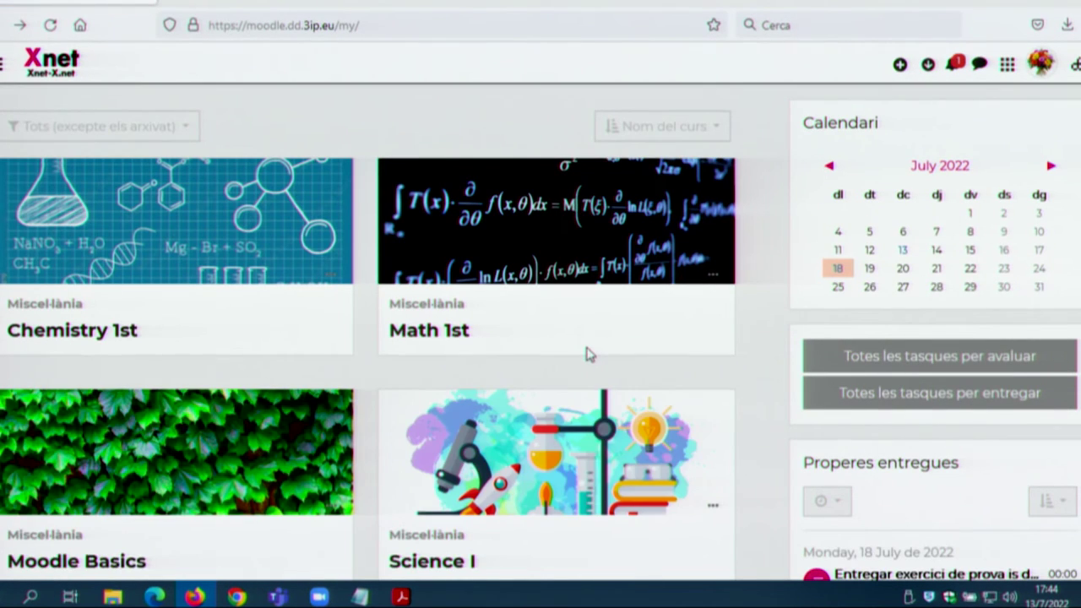
{"action": "left_click", "coordinate": [711, 332]}
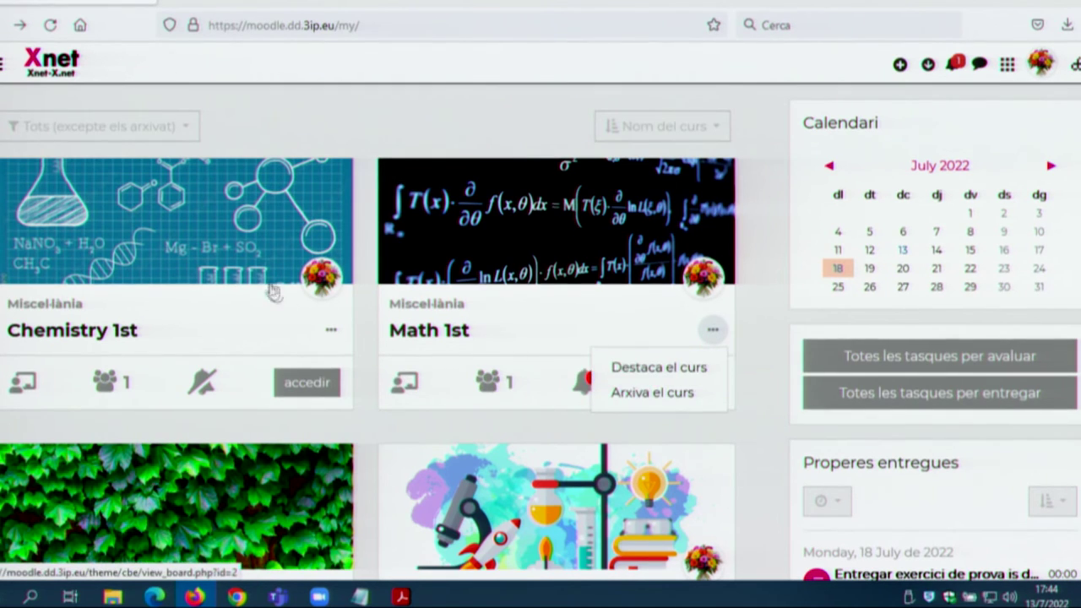
{"action": "left_click", "coordinate": [614, 333]}
{"action": "scroll", "coordinate": [613, 333], "scroll_direction": "down", "scroll_amount": 3}
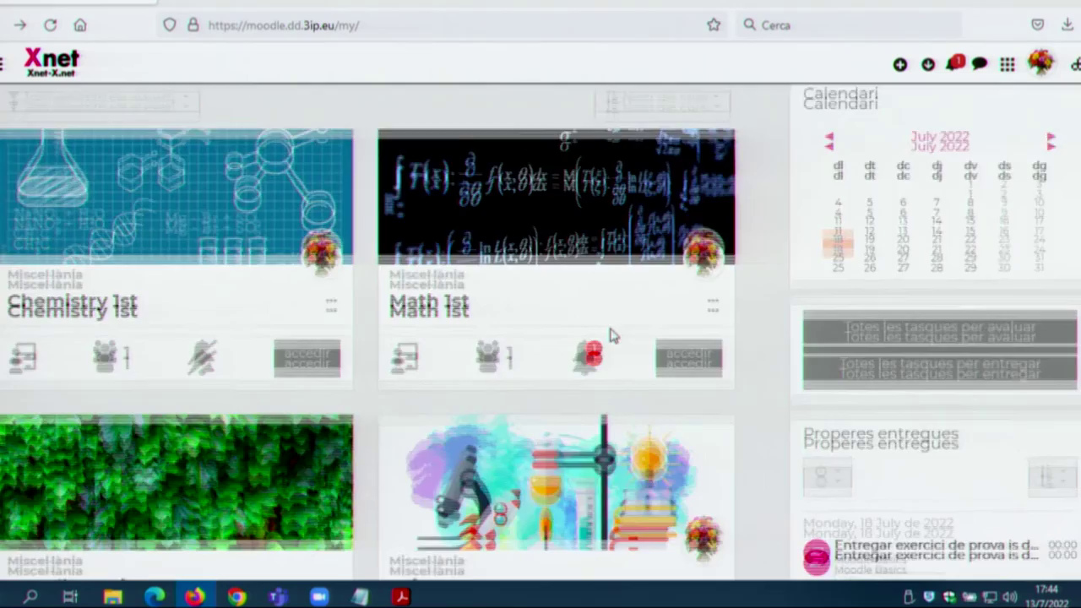
{"action": "scroll", "coordinate": [611, 336], "scroll_direction": "up", "scroll_amount": 3}
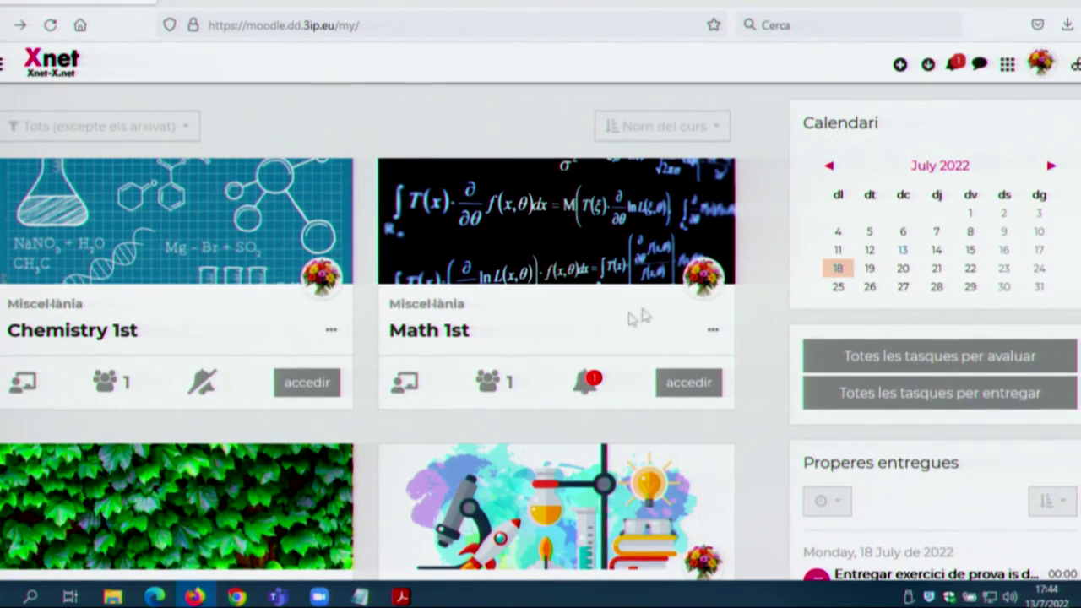
Step: Create a new course named 'Curs DD' in the Miscel·lània category
{"action": "left_click", "coordinate": [900, 65]}
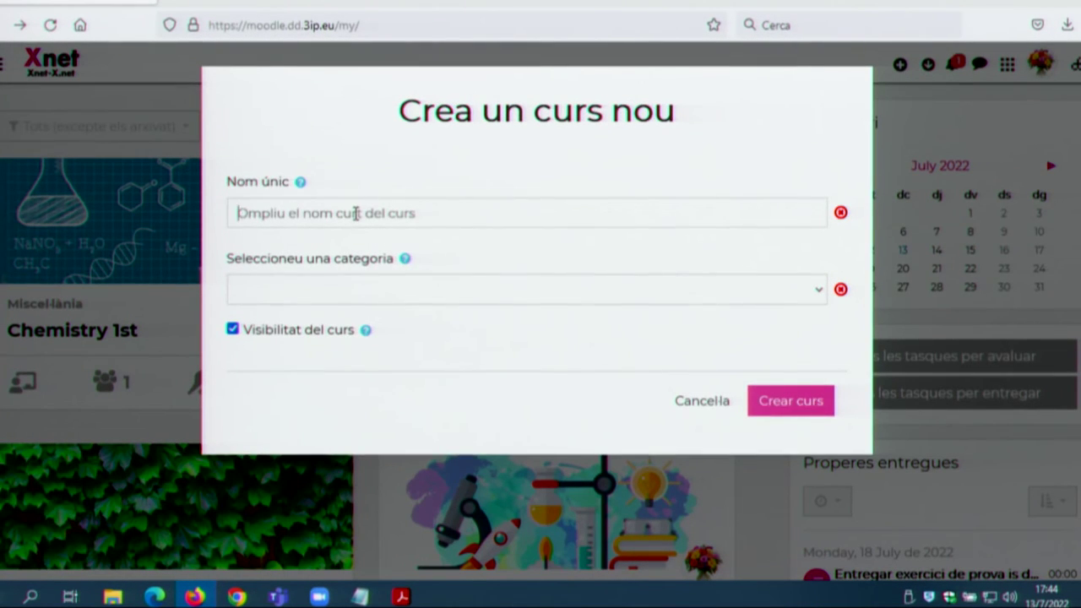
{"action": "left_click", "coordinate": [356, 213]}
{"action": "type", "text": "C"}
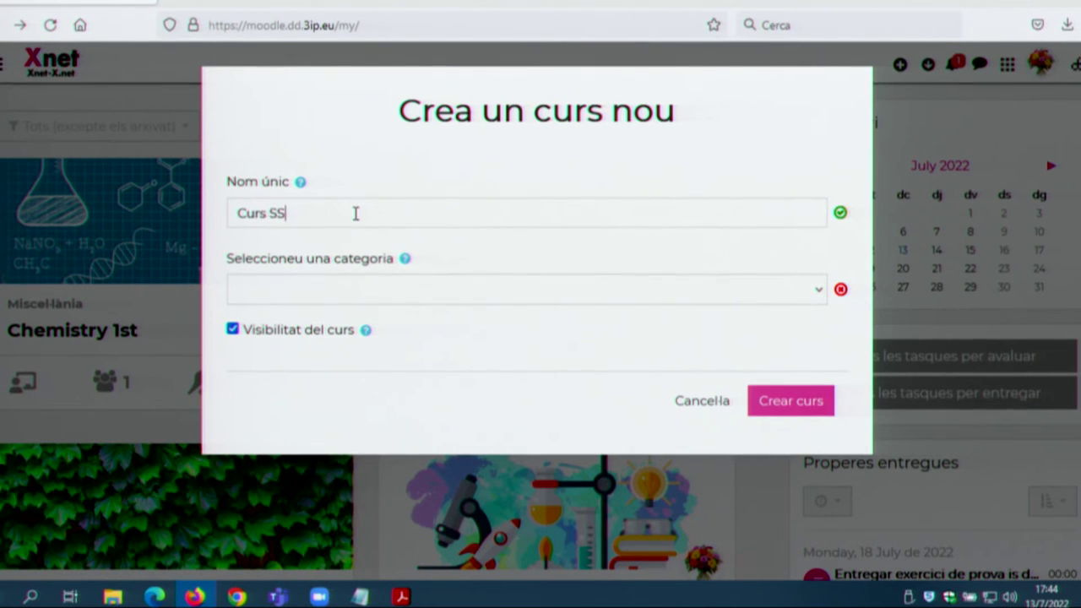
{"action": "type", "text": "urs DD"}
{"action": "key", "text": "Tab"}
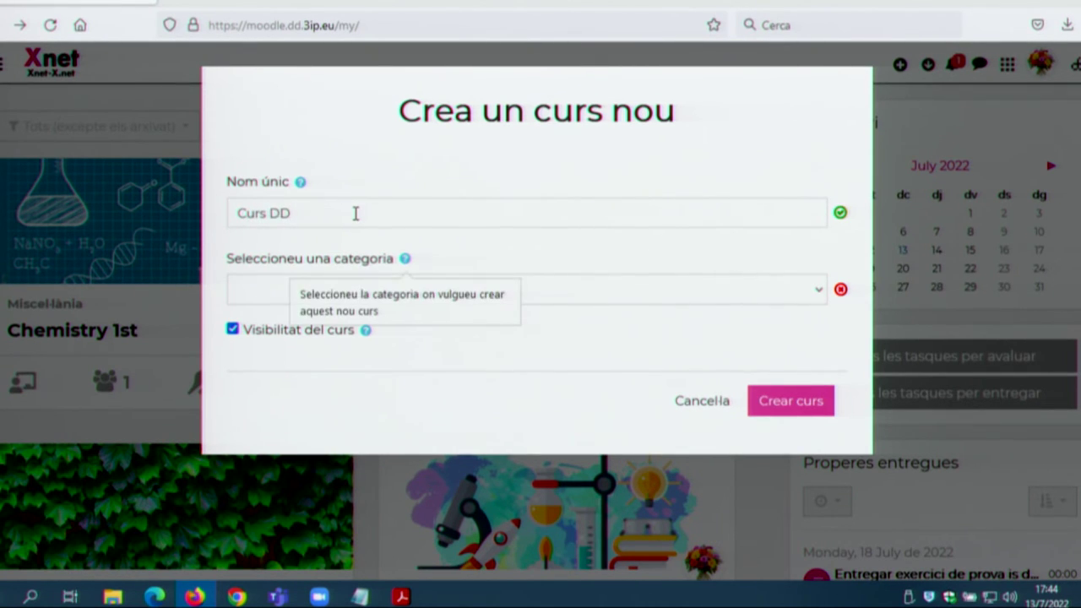
{"action": "left_click", "coordinate": [646, 287]}
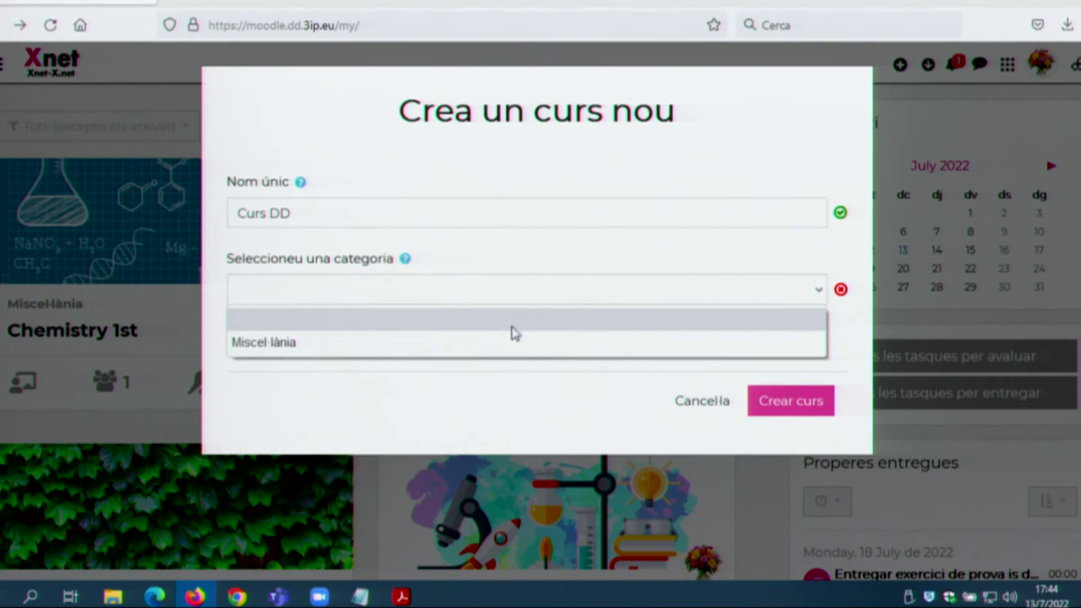
{"action": "left_click", "coordinate": [563, 292]}
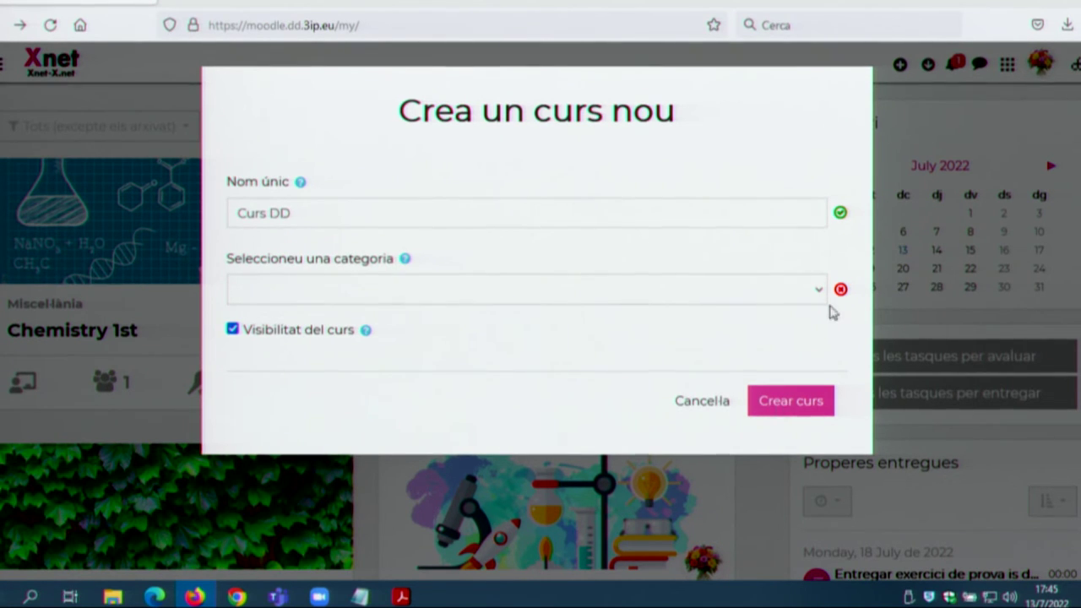
{"action": "left_click", "coordinate": [609, 285]}
{"action": "left_click", "coordinate": [532, 342]}
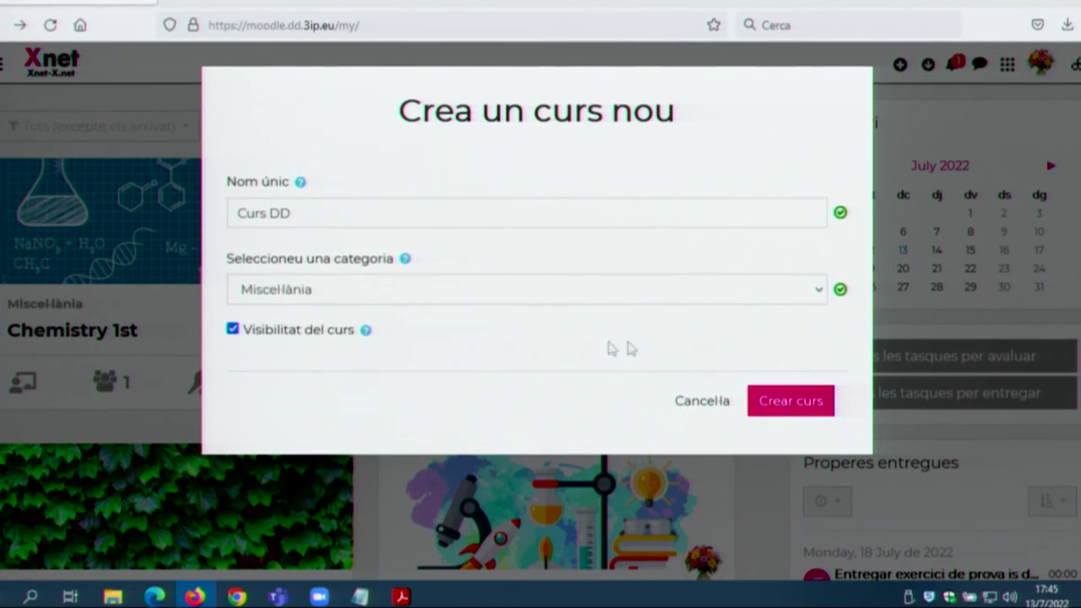
{"action": "left_click", "coordinate": [788, 402]}
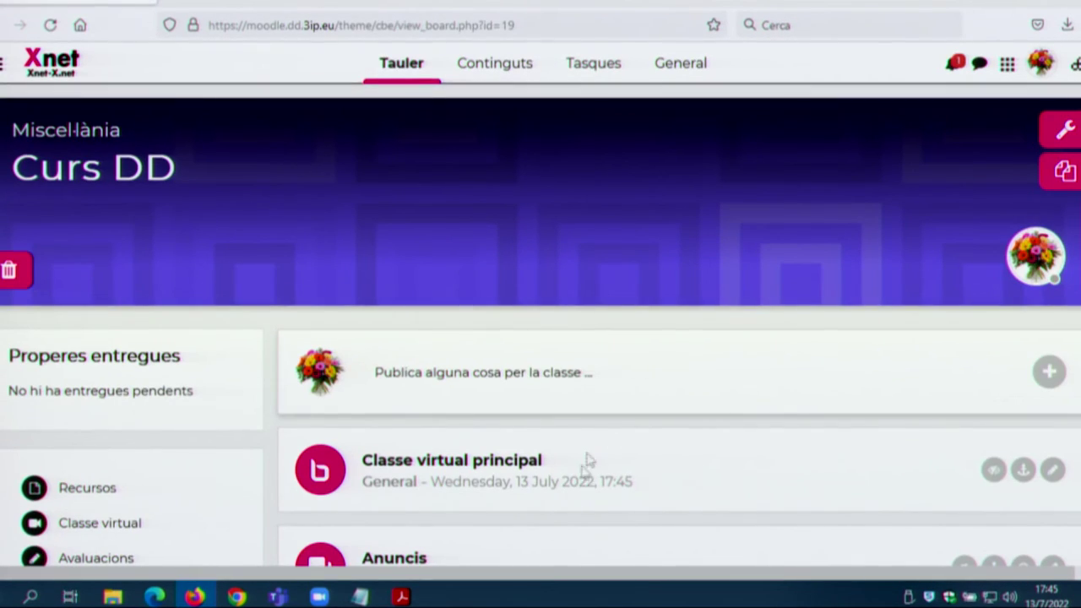
Step: Look over the new Curs DD course board, then return to the dashboard
{"action": "scroll", "coordinate": [589, 453], "scroll_direction": "down", "scroll_amount": 3}
{"action": "scroll", "coordinate": [208, 282], "scroll_direction": "up", "scroll_amount": 3}
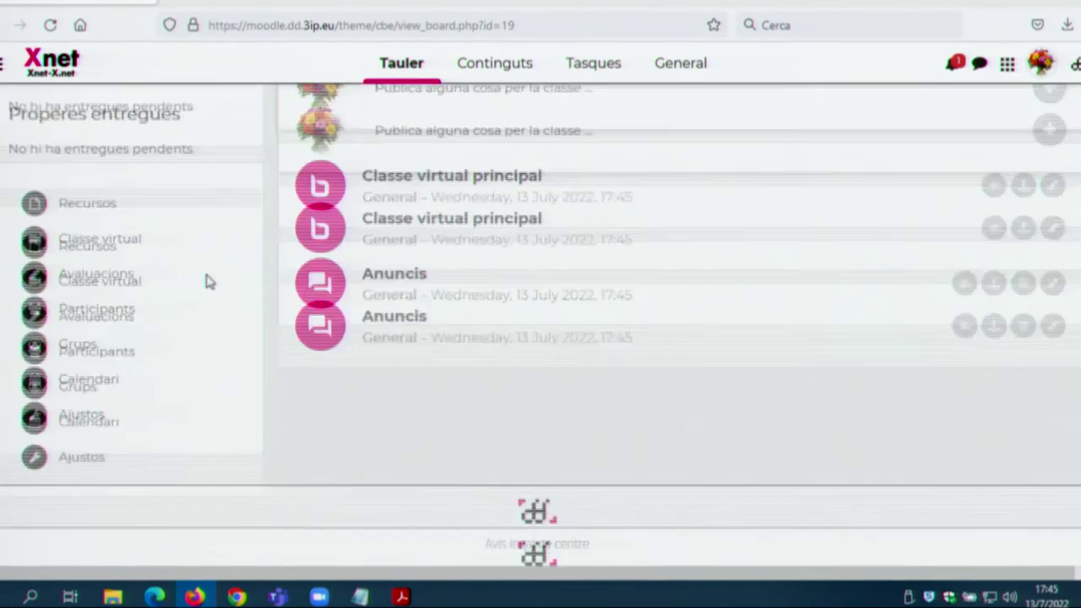
{"action": "scroll", "coordinate": [325, 437], "scroll_direction": "down", "scroll_amount": 3}
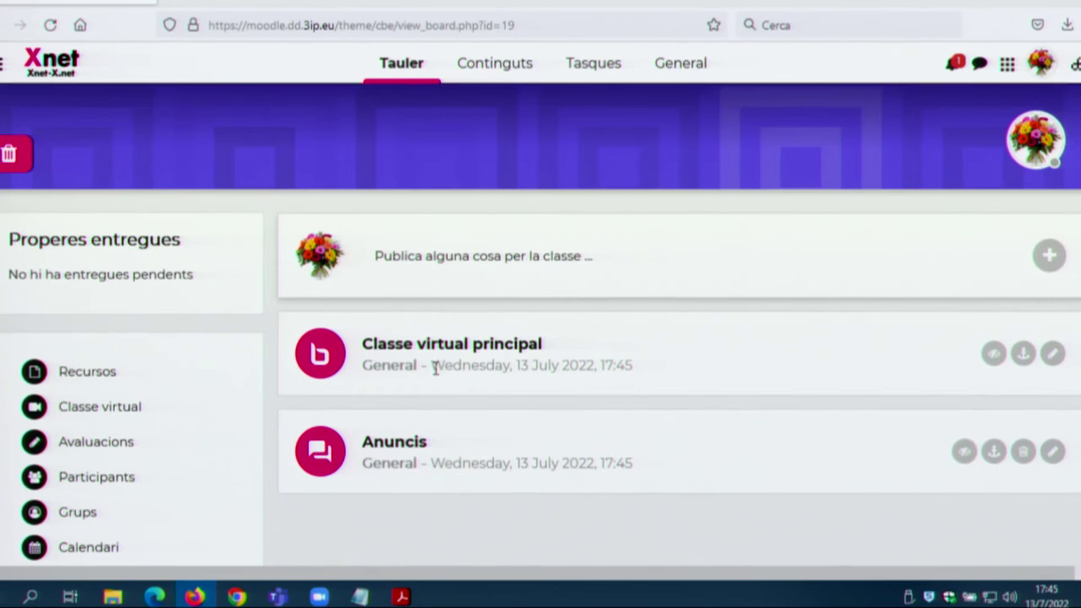
{"action": "scroll", "coordinate": [437, 364], "scroll_direction": "up", "scroll_amount": 2}
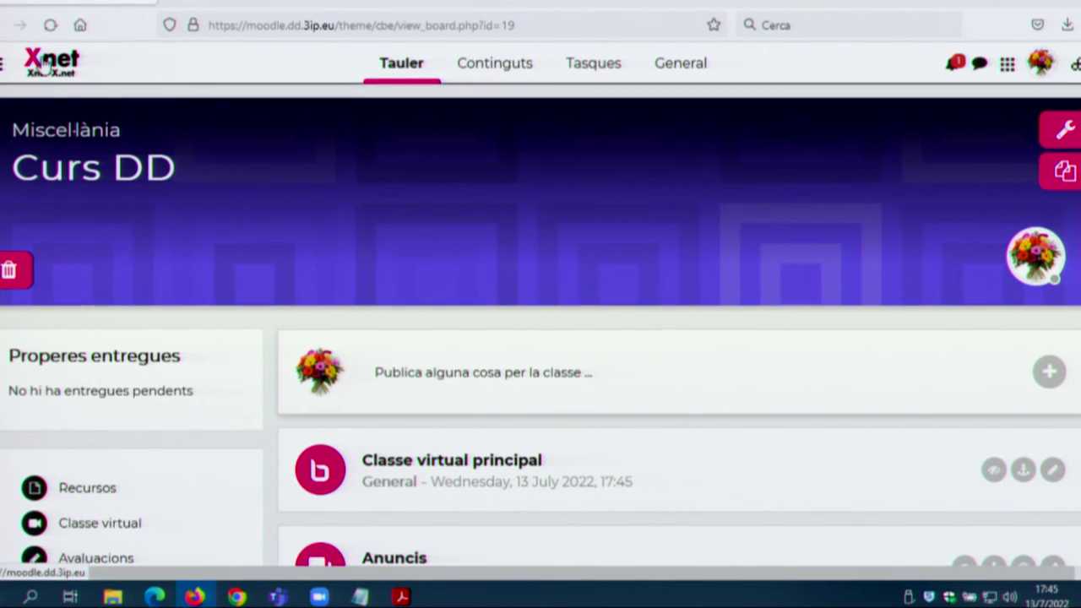
{"action": "left_click", "coordinate": [44, 66]}
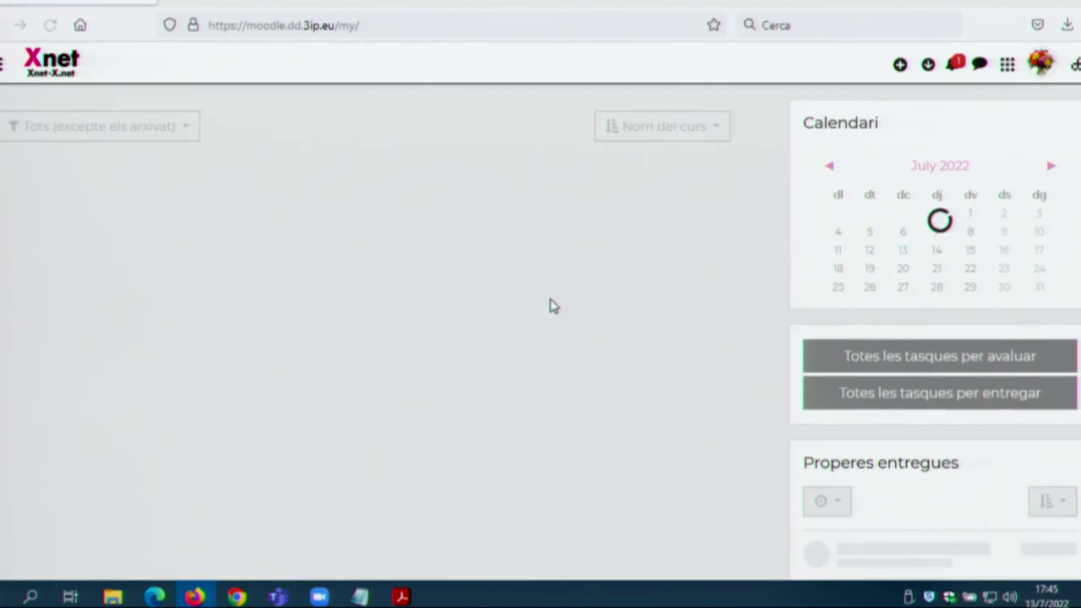
Step: Scroll down the Math 1st board past Tasca Nextcloud, Prueba Link and Prueba 2
{"action": "scroll", "coordinate": [550, 309], "scroll_direction": "down", "scroll_amount": 5}
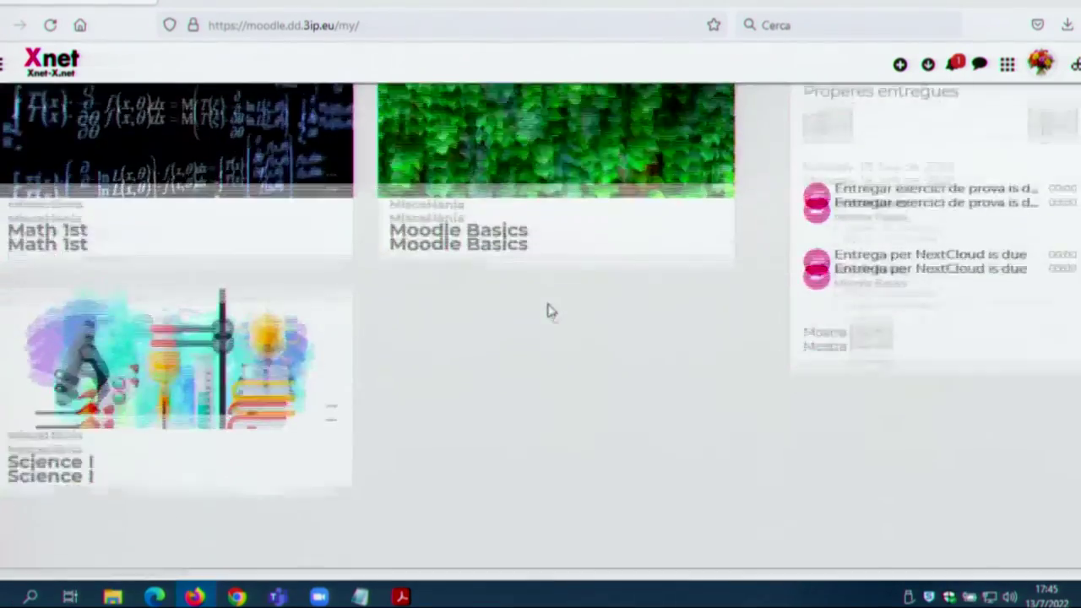
{"action": "scroll", "coordinate": [550, 309], "scroll_direction": "up", "scroll_amount": 5}
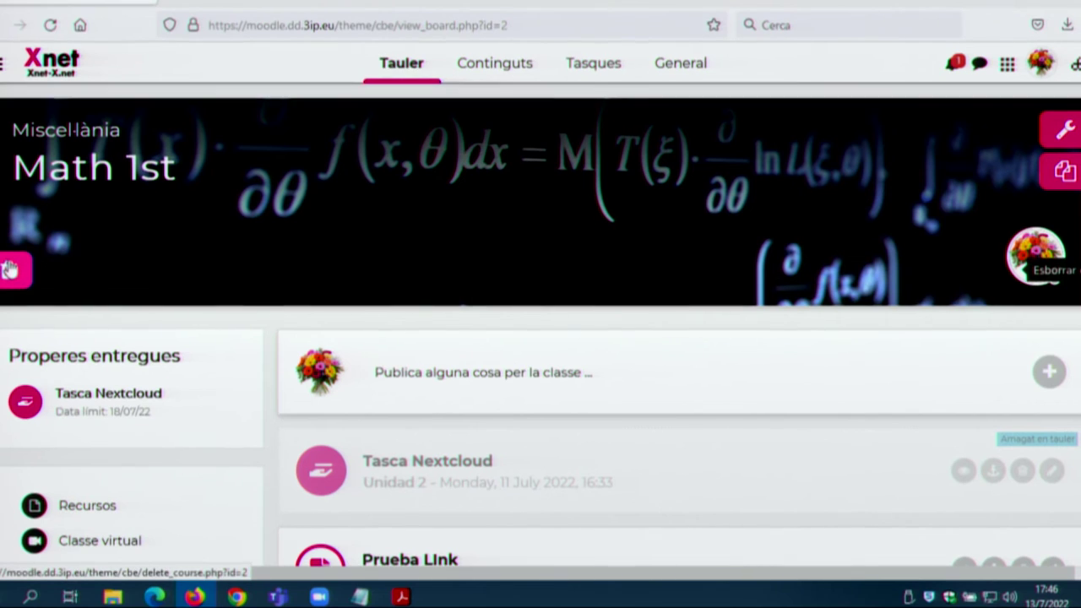
{"action": "scroll", "coordinate": [211, 265], "scroll_direction": "down", "scroll_amount": 1}
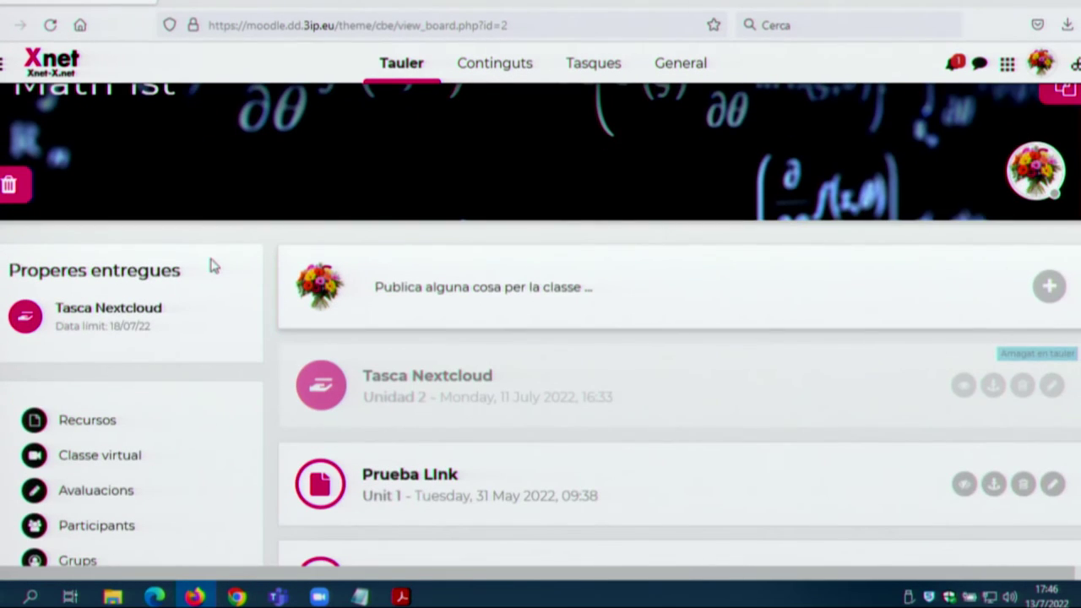
{"action": "scroll", "coordinate": [214, 266], "scroll_direction": "down", "scroll_amount": 1}
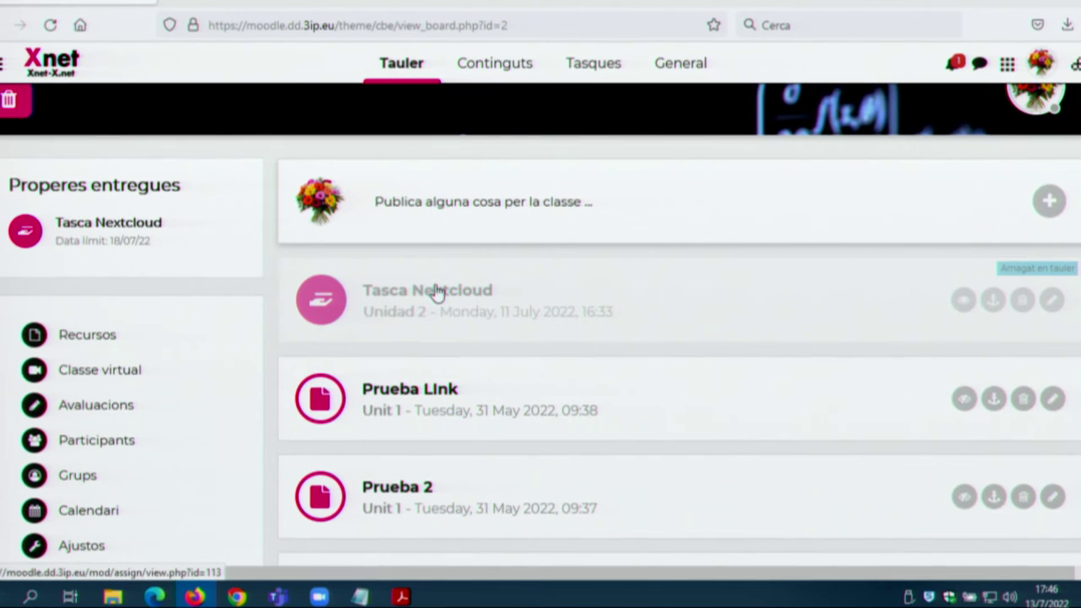
{"action": "left_click", "coordinate": [487, 206]}
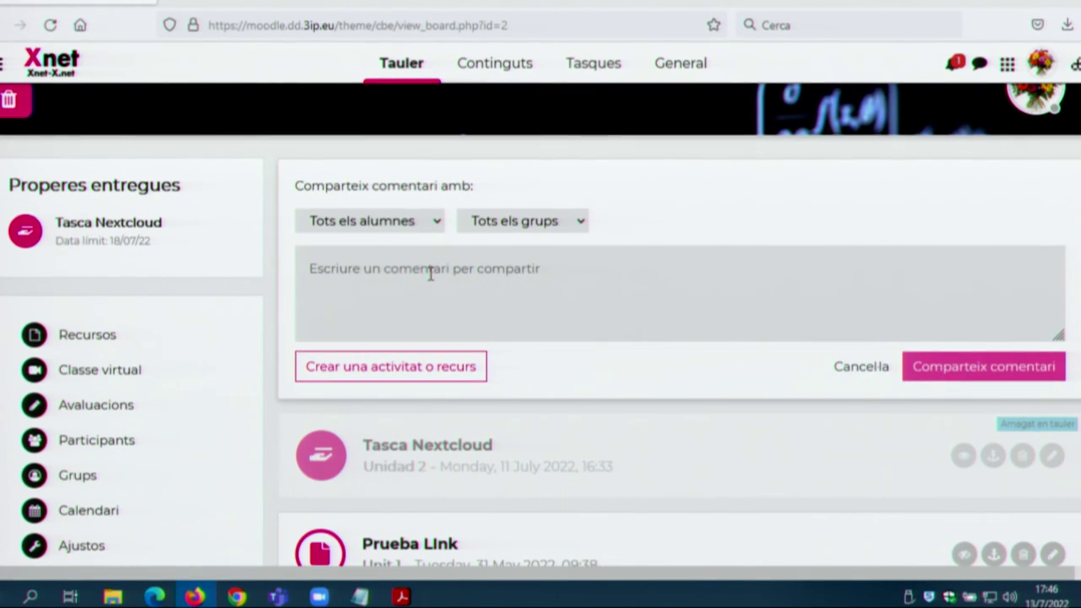
{"action": "type", "text": "nota"}
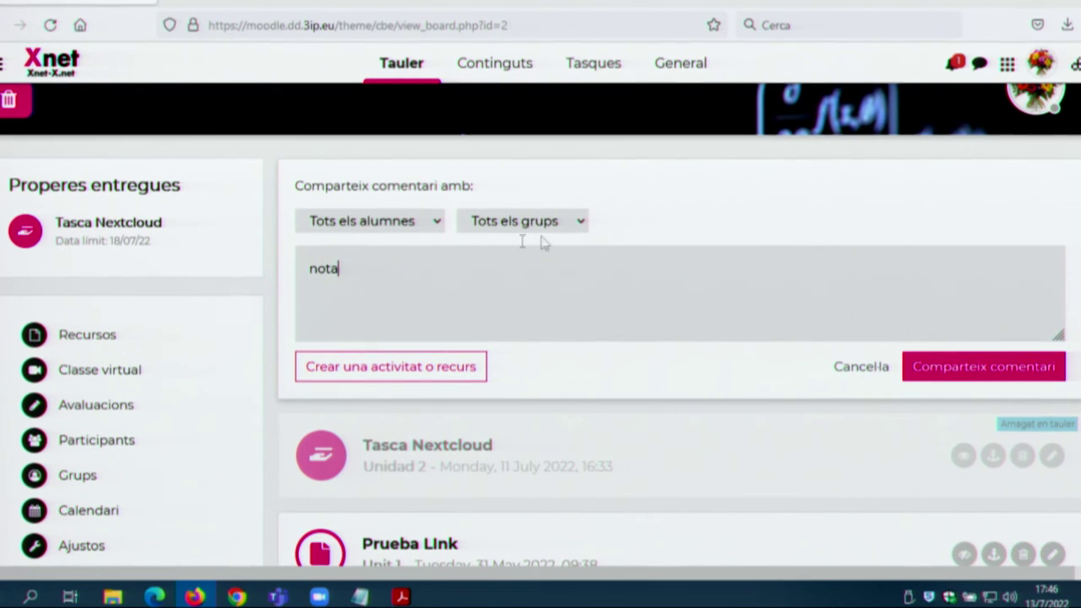
{"action": "left_click", "coordinate": [555, 220]}
{"action": "left_click", "coordinate": [541, 250]}
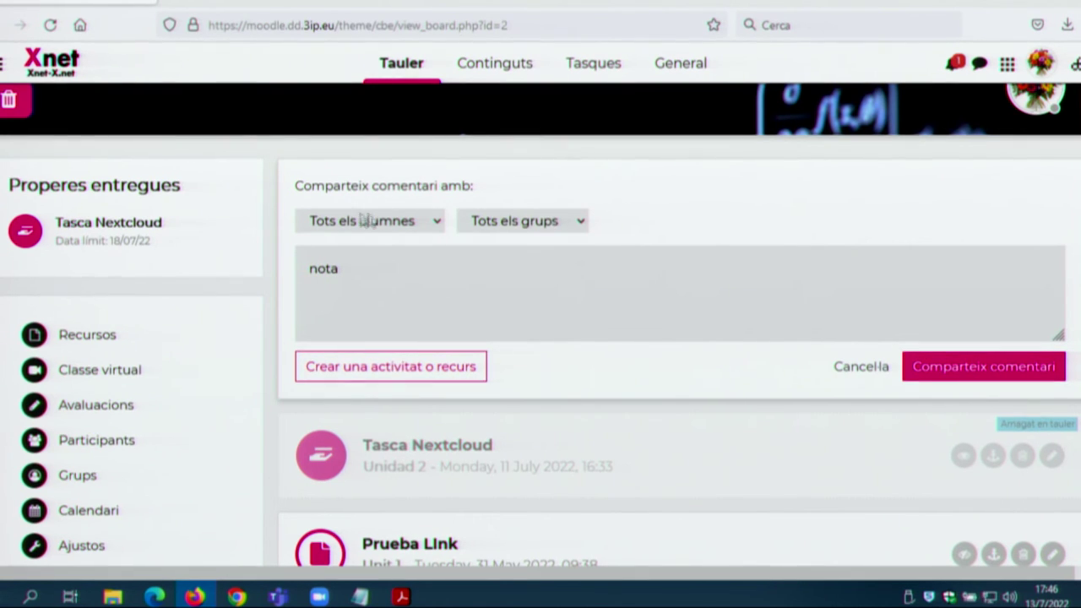
{"action": "left_click", "coordinate": [362, 220]}
{"action": "left_click", "coordinate": [382, 247]}
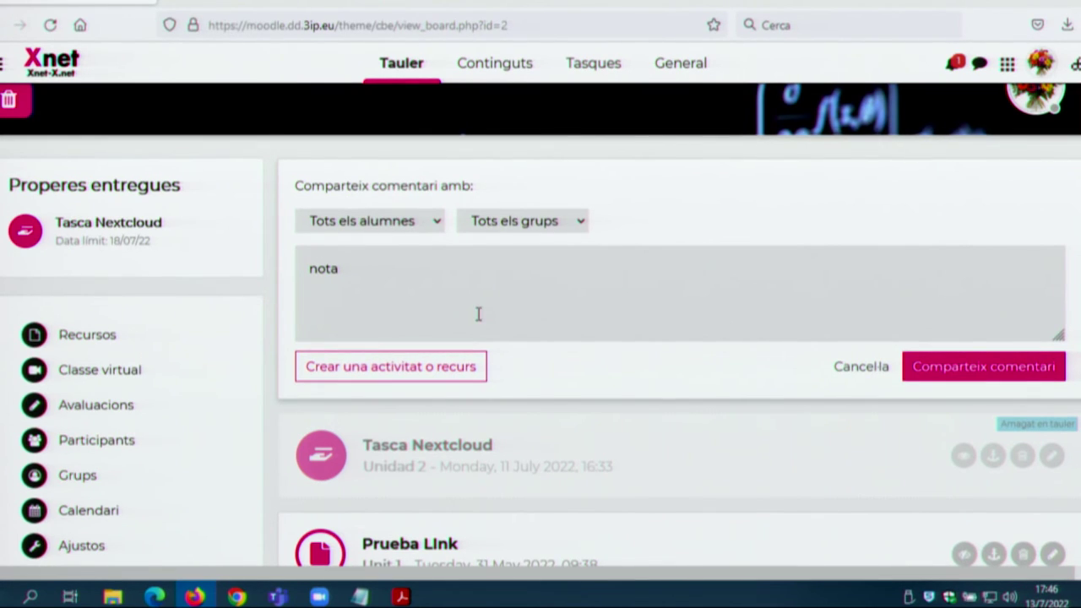
{"action": "left_click", "coordinate": [973, 372]}
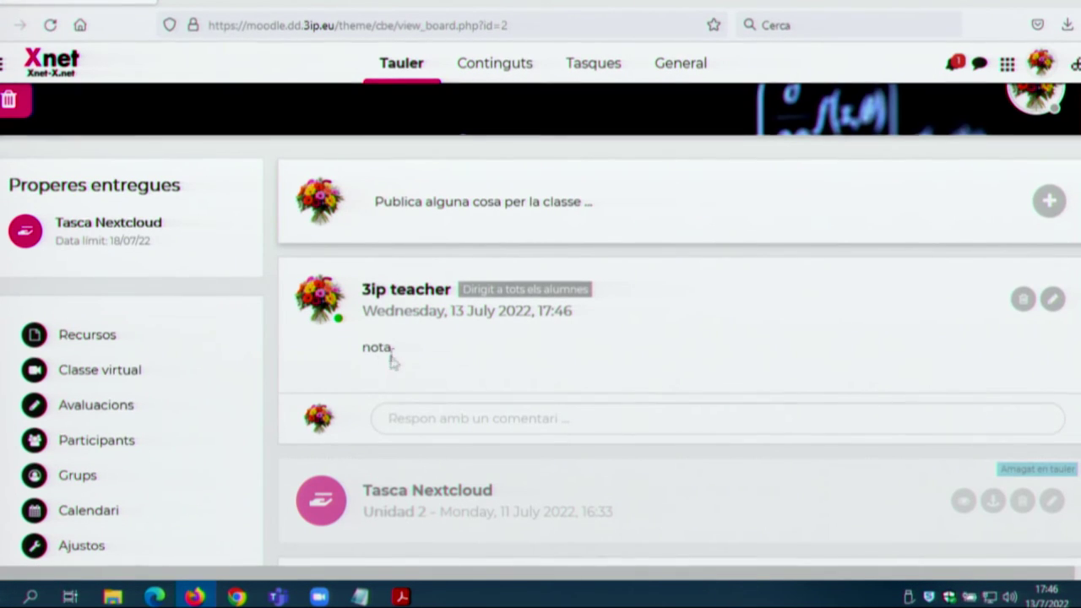
{"action": "left_click", "coordinate": [1025, 302]}
{"action": "left_click", "coordinate": [793, 298]}
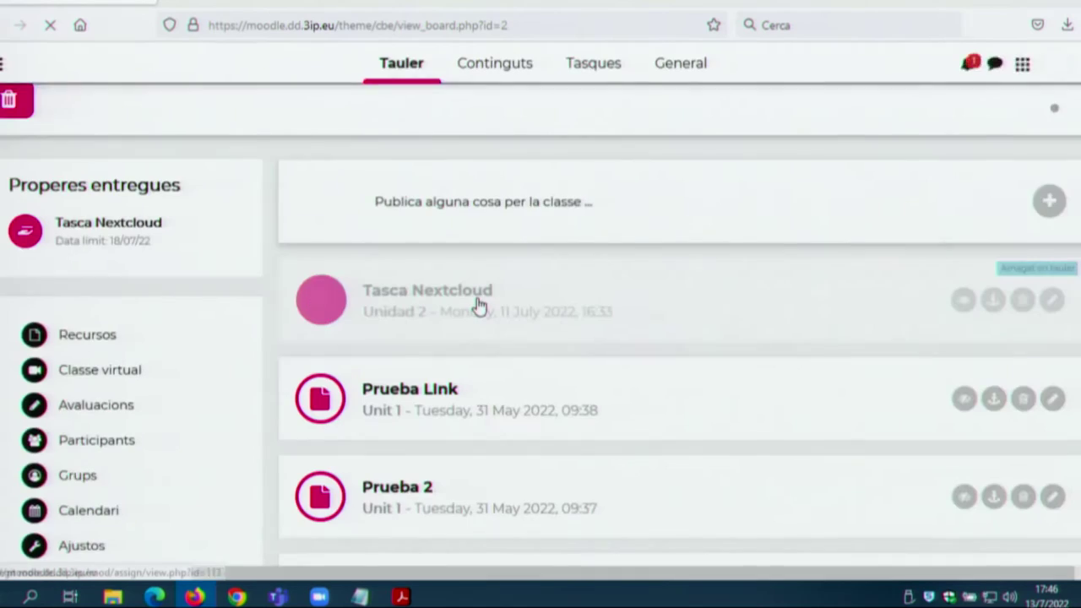
Step: Show the Math 1st contents and start, then cancel, a new topic before Unit 1
{"action": "left_click", "coordinate": [498, 82]}
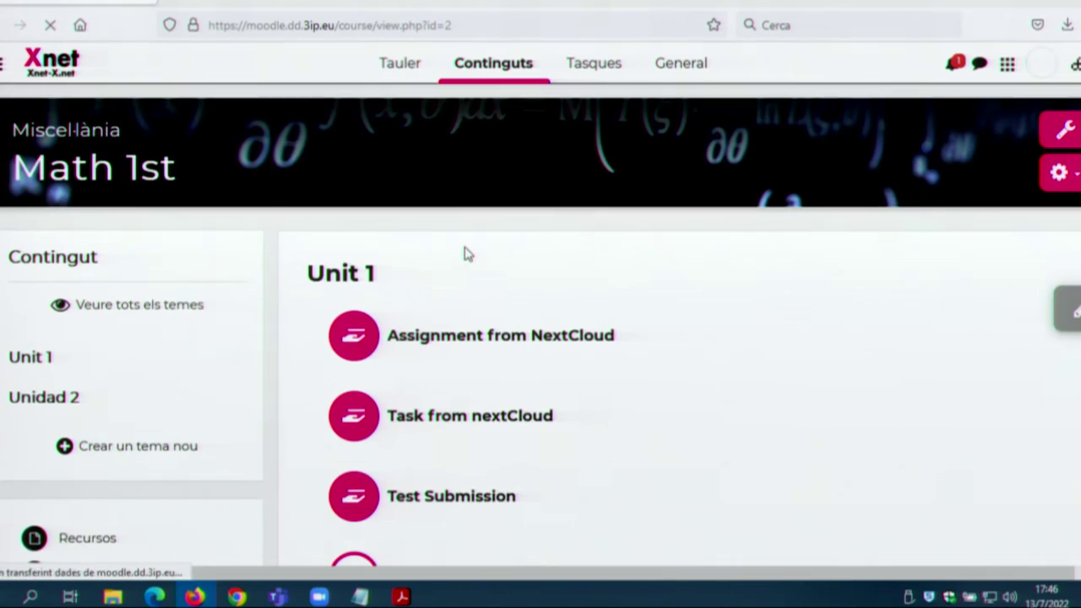
{"action": "scroll", "coordinate": [275, 321], "scroll_direction": "down", "scroll_amount": 10}
{"action": "scroll", "coordinate": [273, 320], "scroll_direction": "up", "scroll_amount": 10}
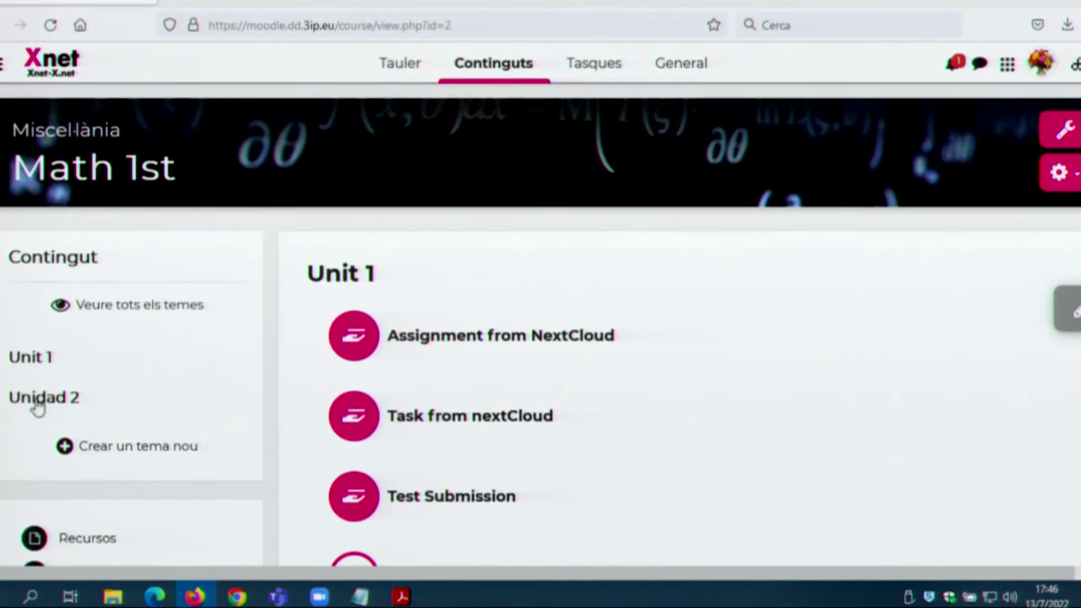
{"action": "left_click", "coordinate": [142, 454]}
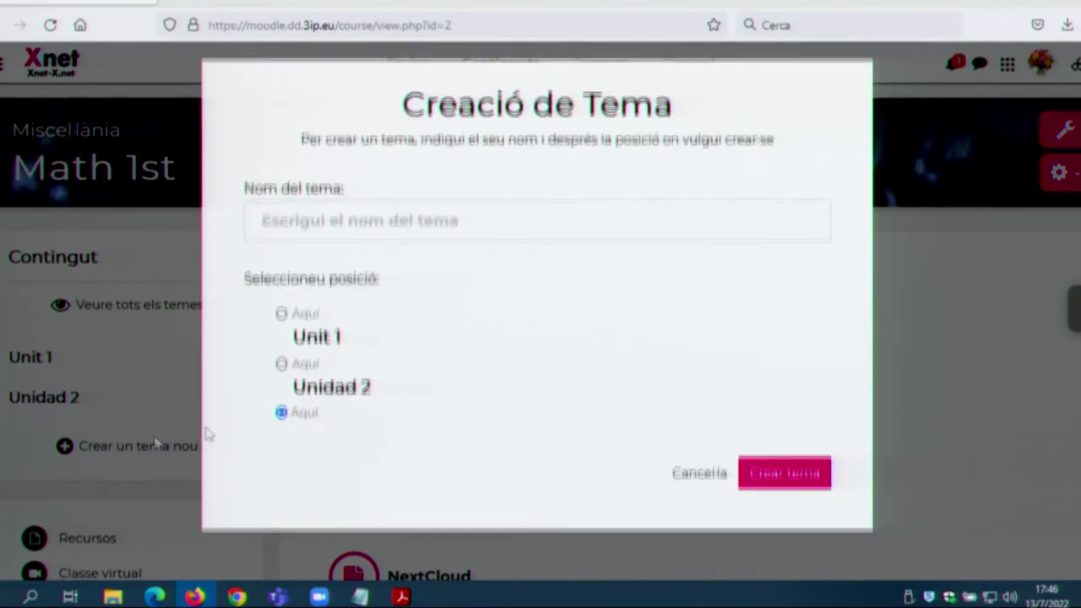
{"action": "left_click", "coordinate": [281, 320]}
{"action": "left_click", "coordinate": [691, 480]}
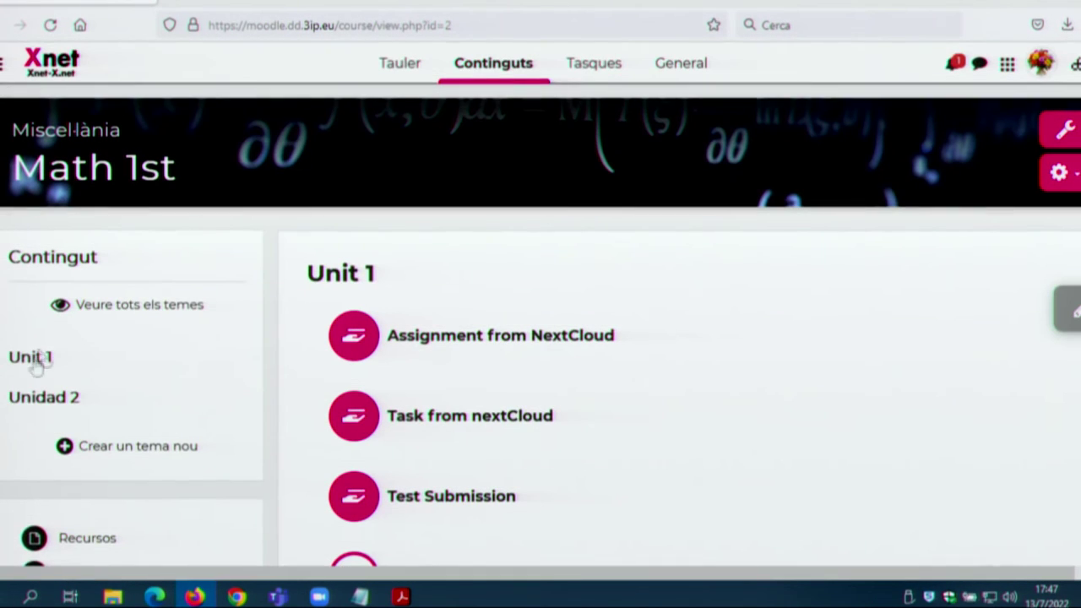
Step: Jump to the Unidad 2 section, then go back to Unit 1
{"action": "left_click", "coordinate": [55, 406]}
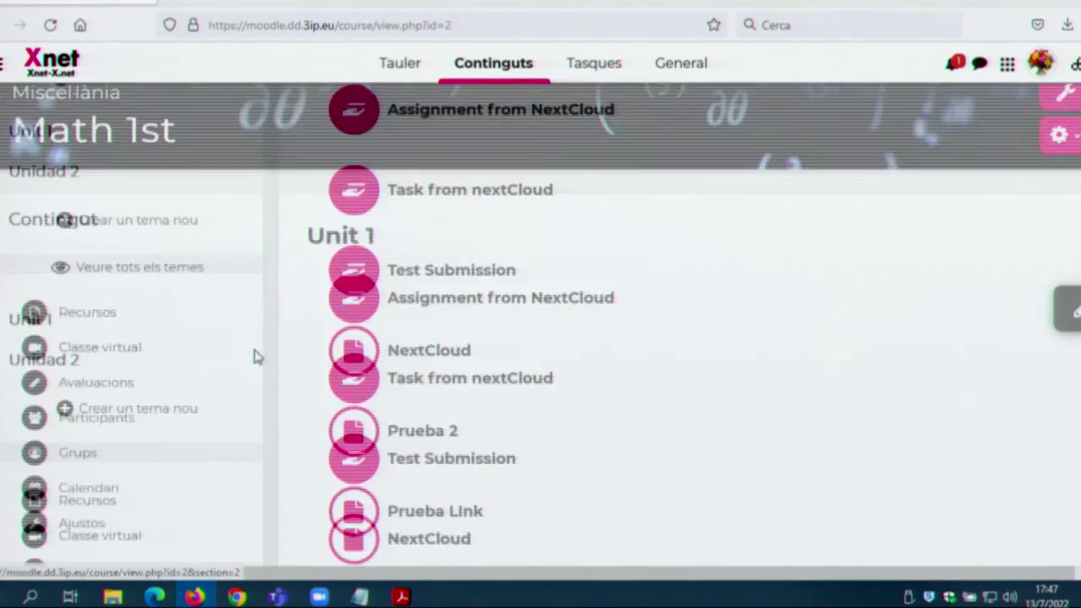
{"action": "scroll", "coordinate": [254, 357], "scroll_direction": "up", "scroll_amount": 10}
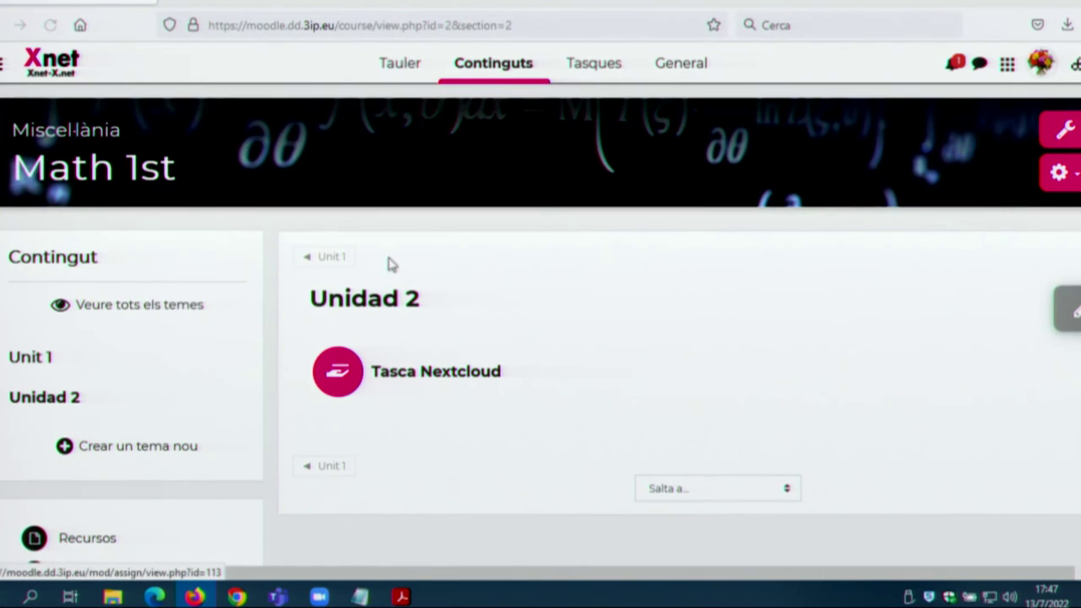
{"action": "left_click", "coordinate": [324, 260]}
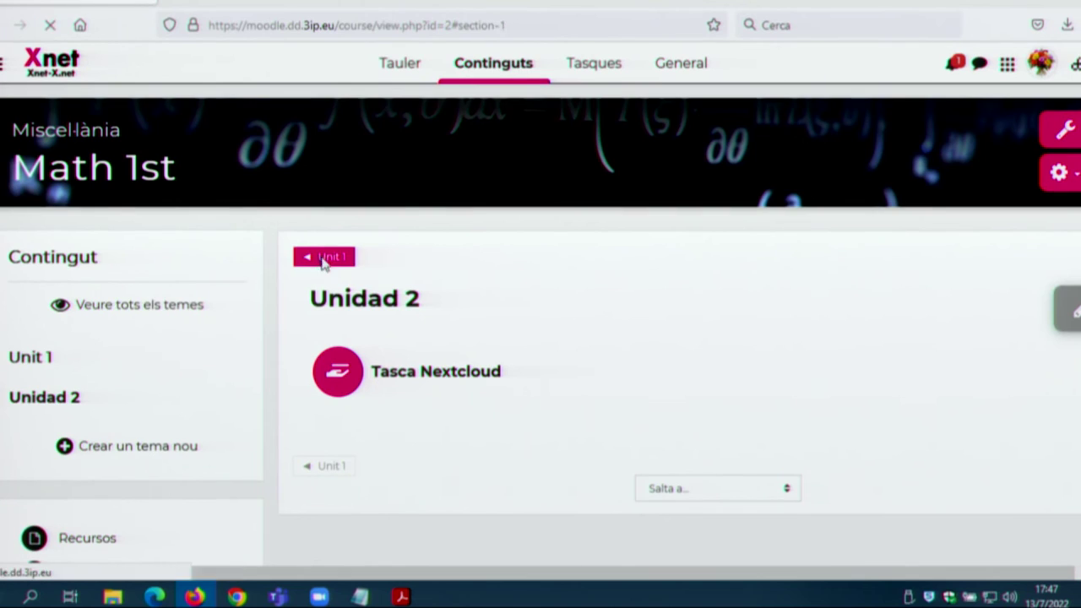
{"action": "scroll", "coordinate": [604, 366], "scroll_direction": "up", "scroll_amount": 3}
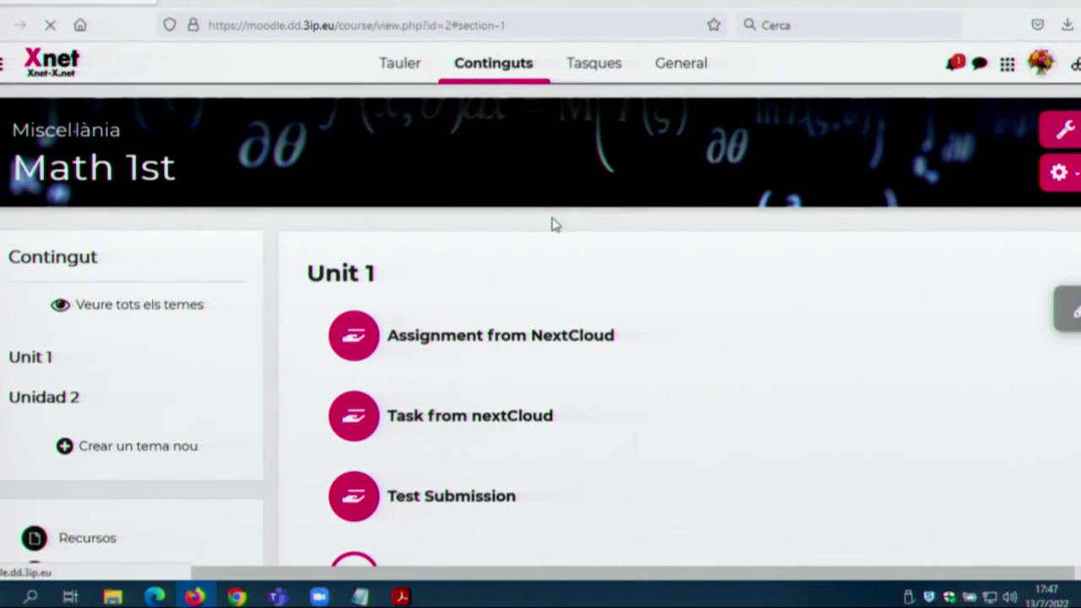
Step: Scroll the task list, then switch to the General section listing Classe virtual principal, Anuncis and tarea1
{"action": "scroll", "coordinate": [551, 228], "scroll_direction": "down", "scroll_amount": 2}
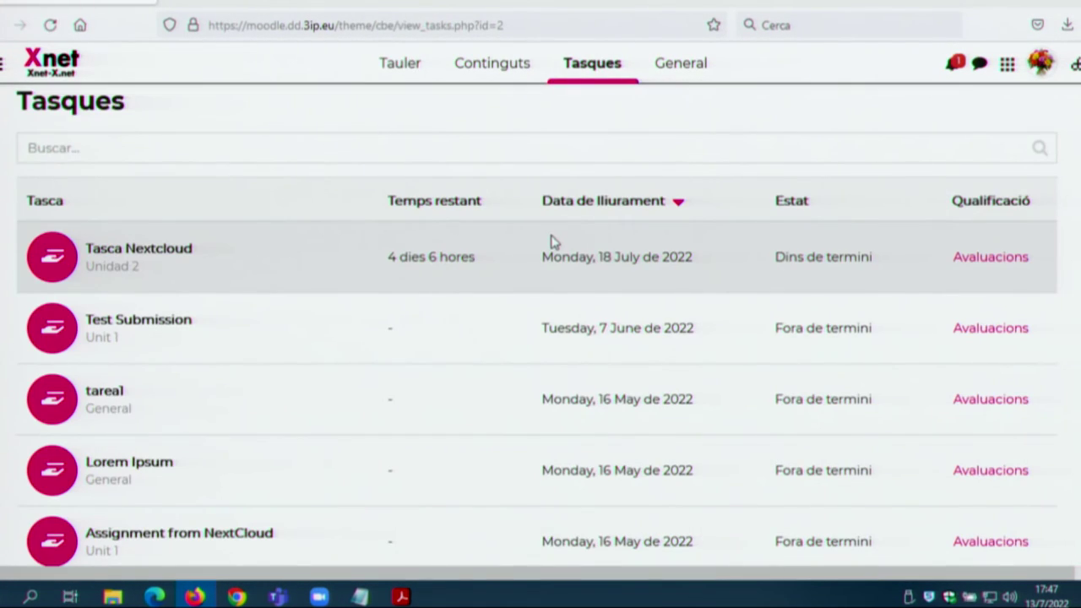
{"action": "scroll", "coordinate": [551, 242], "scroll_direction": "down", "scroll_amount": 3}
{"action": "scroll", "coordinate": [551, 244], "scroll_direction": "up", "scroll_amount": 4}
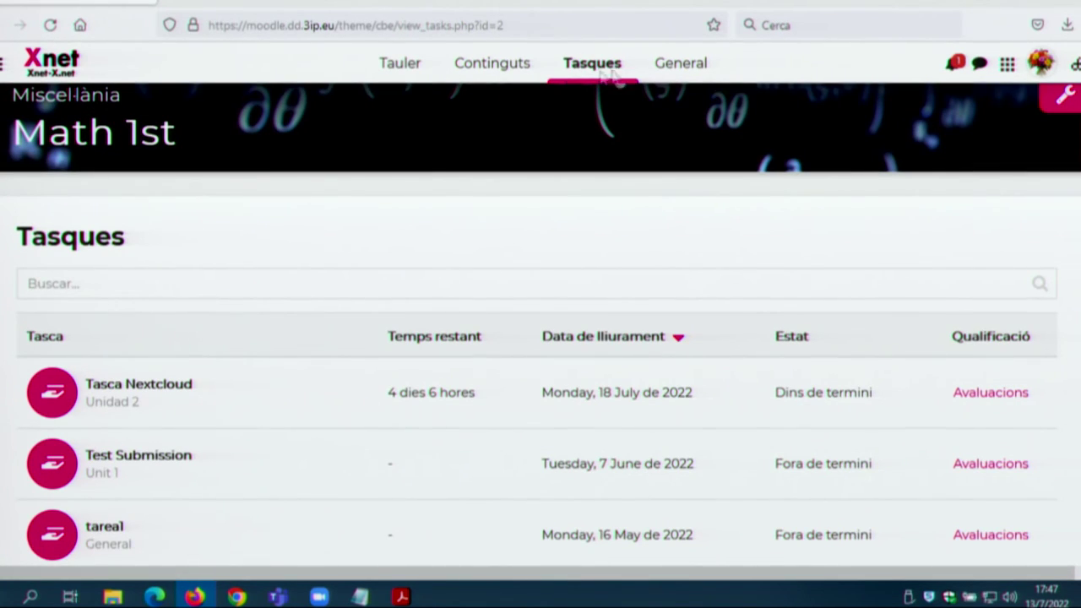
{"action": "left_click", "coordinate": [695, 68]}
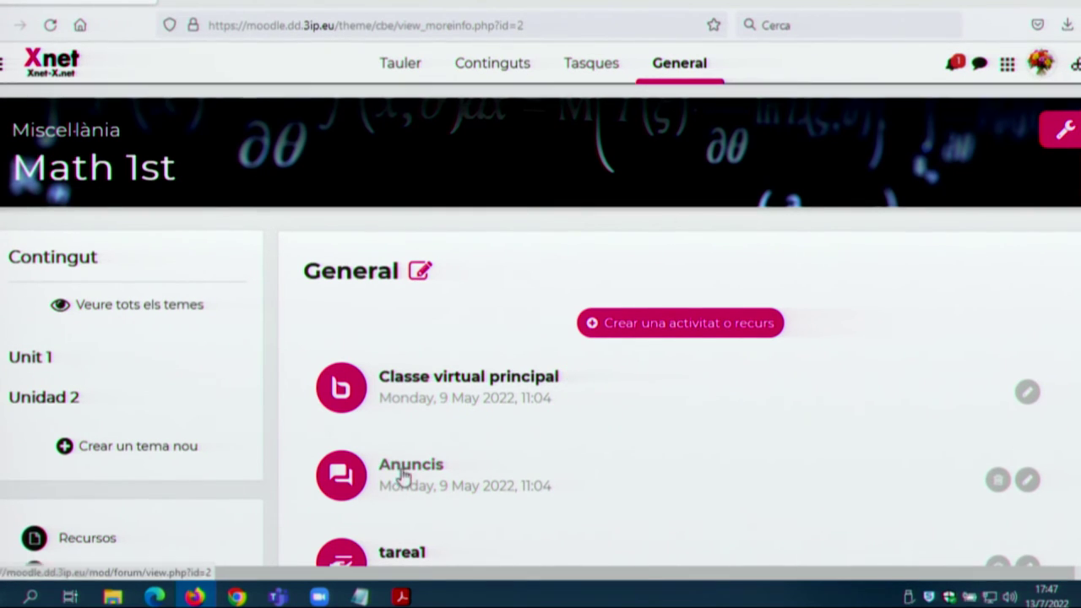
{"action": "scroll", "coordinate": [405, 467], "scroll_direction": "down", "scroll_amount": 3}
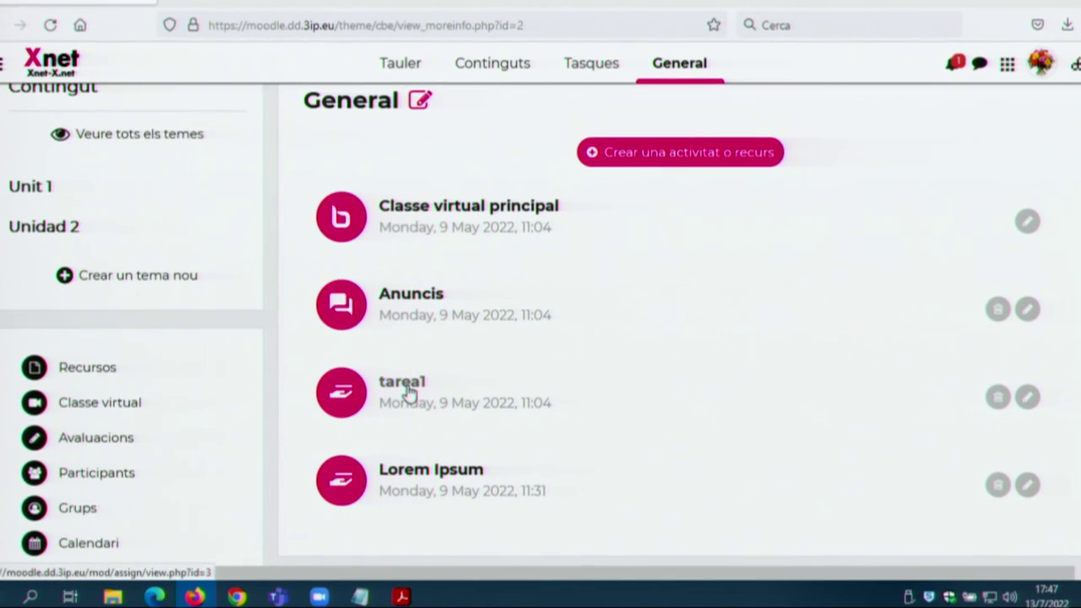
{"action": "scroll", "coordinate": [488, 373], "scroll_direction": "up", "scroll_amount": 3}
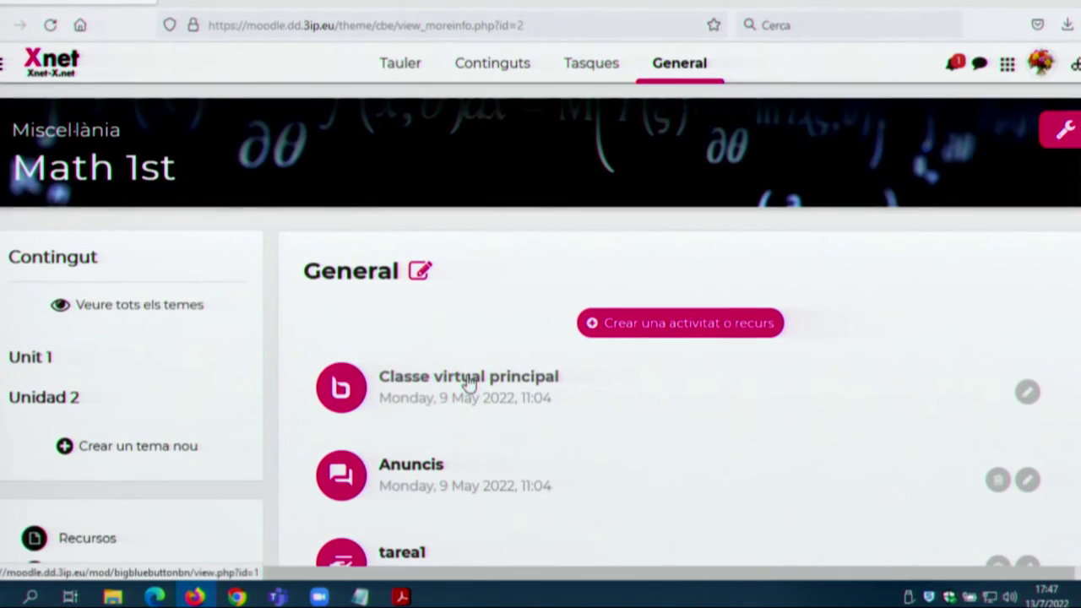
Step: Browse the activity chooser's Activitats, Recursos and recommended tabs to pick a new File resource
{"action": "left_click", "coordinate": [711, 330]}
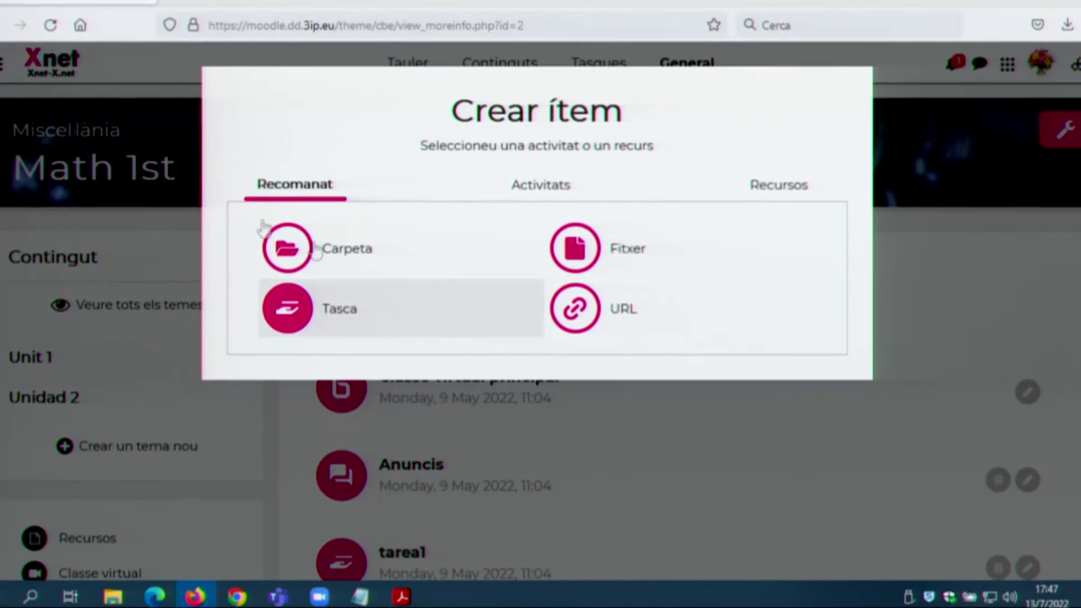
{"action": "left_click", "coordinate": [545, 199]}
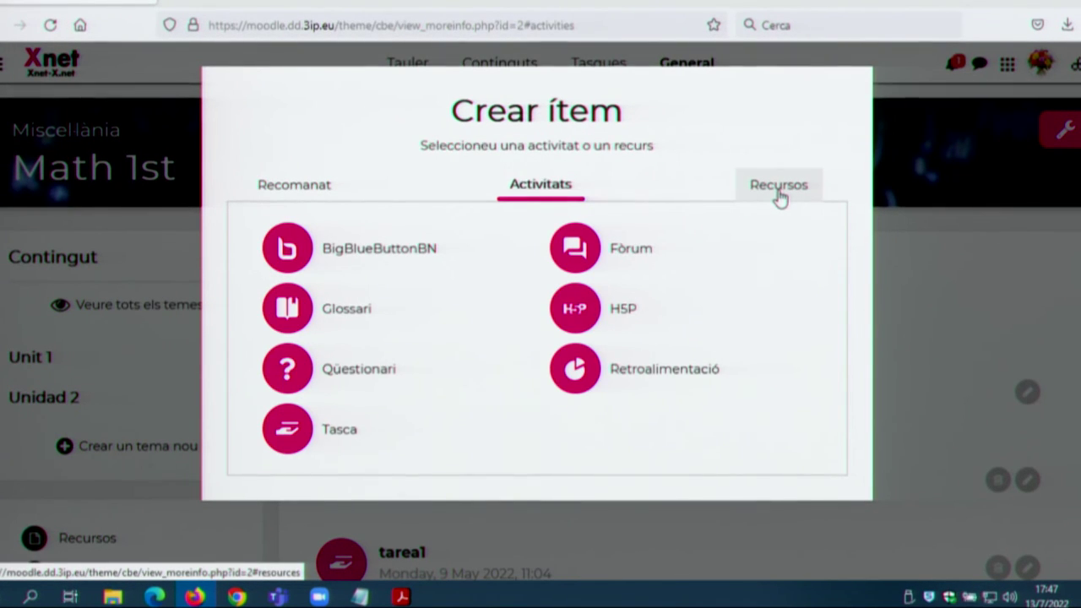
{"action": "left_click", "coordinate": [779, 195]}
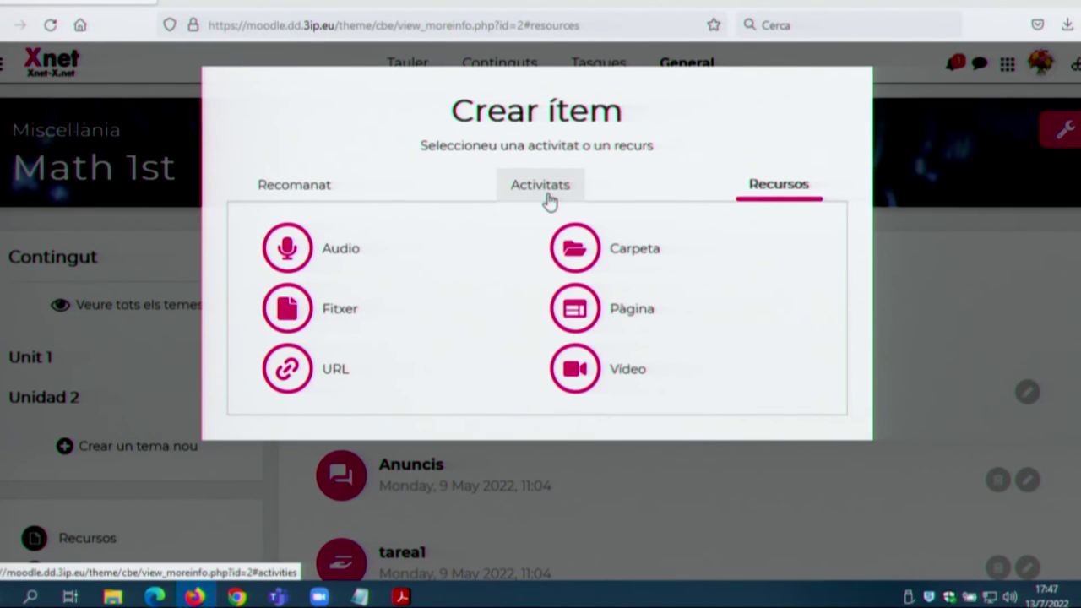
{"action": "left_click", "coordinate": [275, 187]}
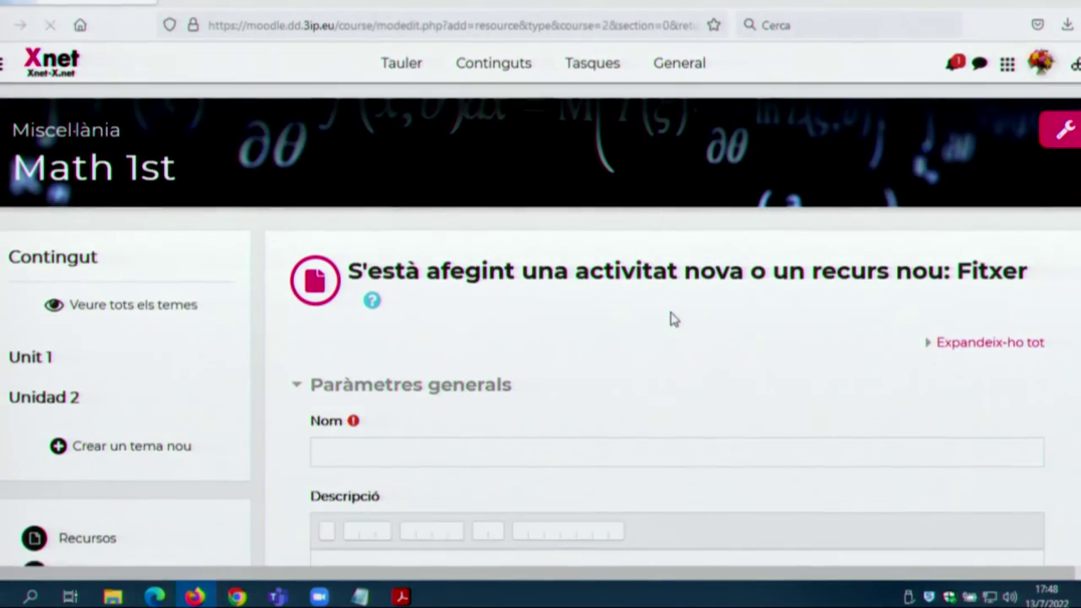
Step: Explore the embedded NextCloud file browser: creation options, enun_19 actions and the carp folder's sharing details
{"action": "scroll", "coordinate": [663, 326], "scroll_direction": "down", "scroll_amount": 5}
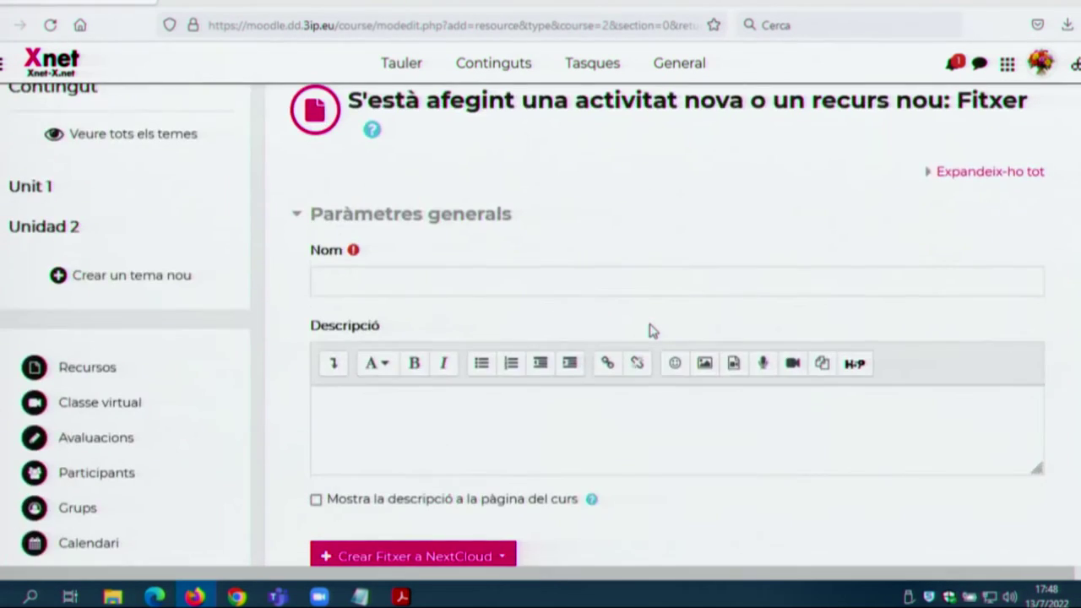
{"action": "left_click", "coordinate": [414, 302]}
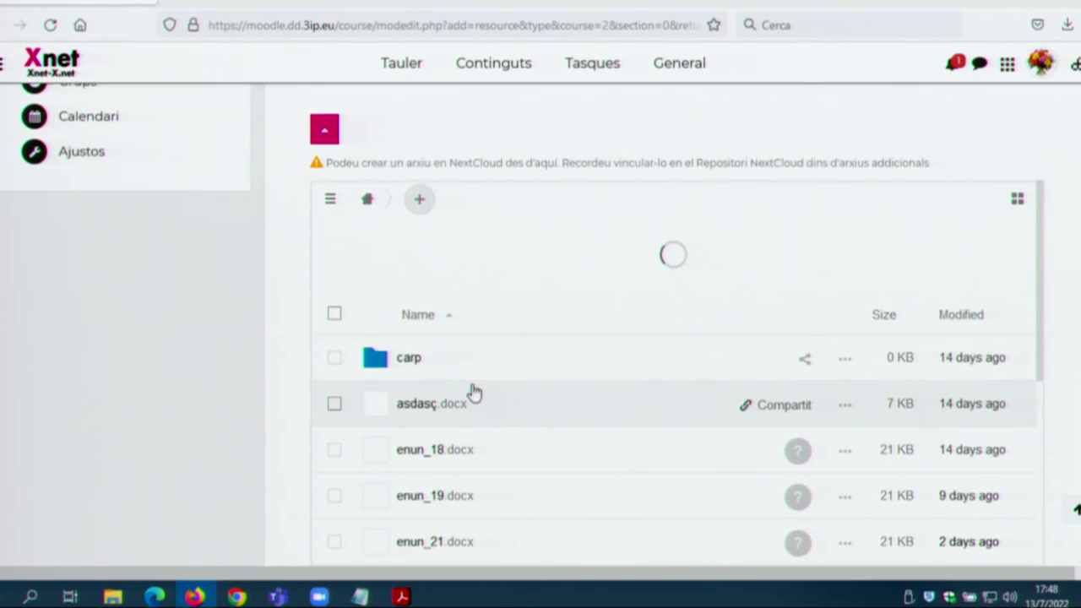
{"action": "scroll", "coordinate": [410, 439], "scroll_direction": "down", "scroll_amount": 2}
{"action": "scroll", "coordinate": [447, 338], "scroll_direction": "up", "scroll_amount": 4}
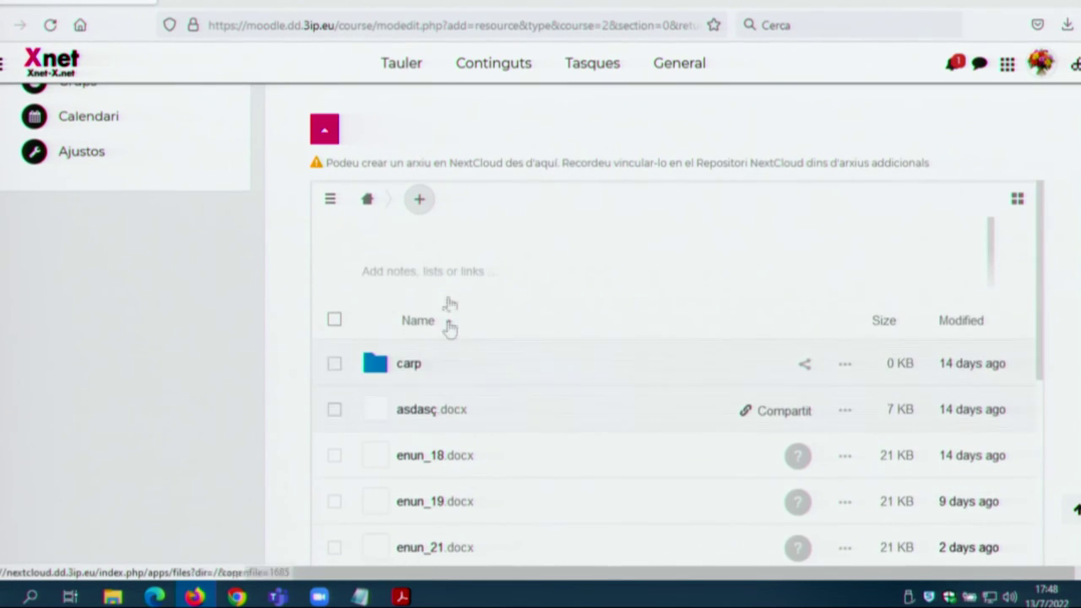
{"action": "left_click", "coordinate": [420, 201]}
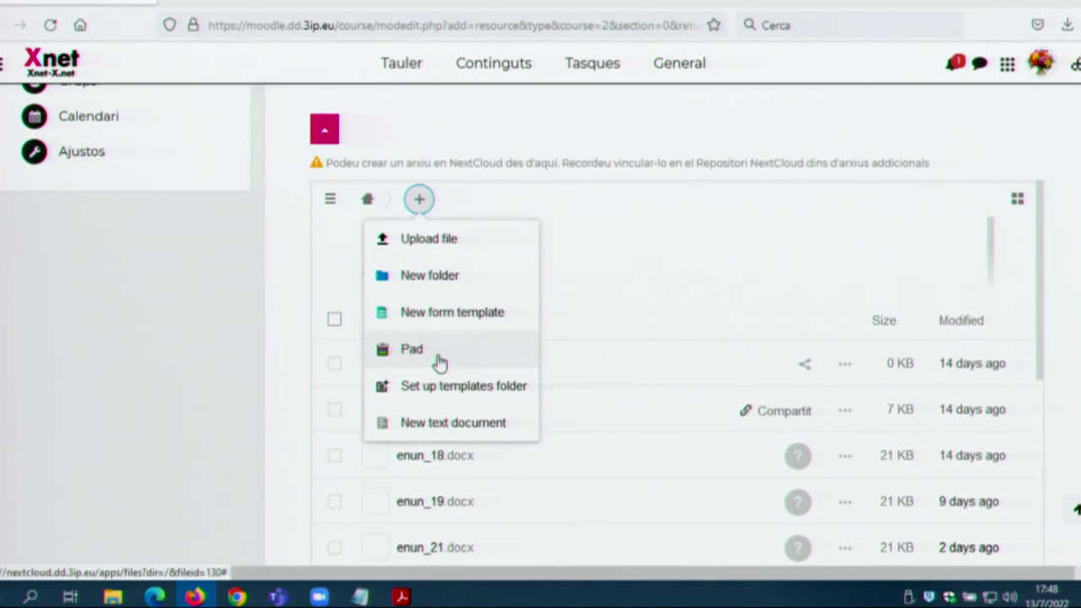
{"action": "left_click", "coordinate": [711, 284]}
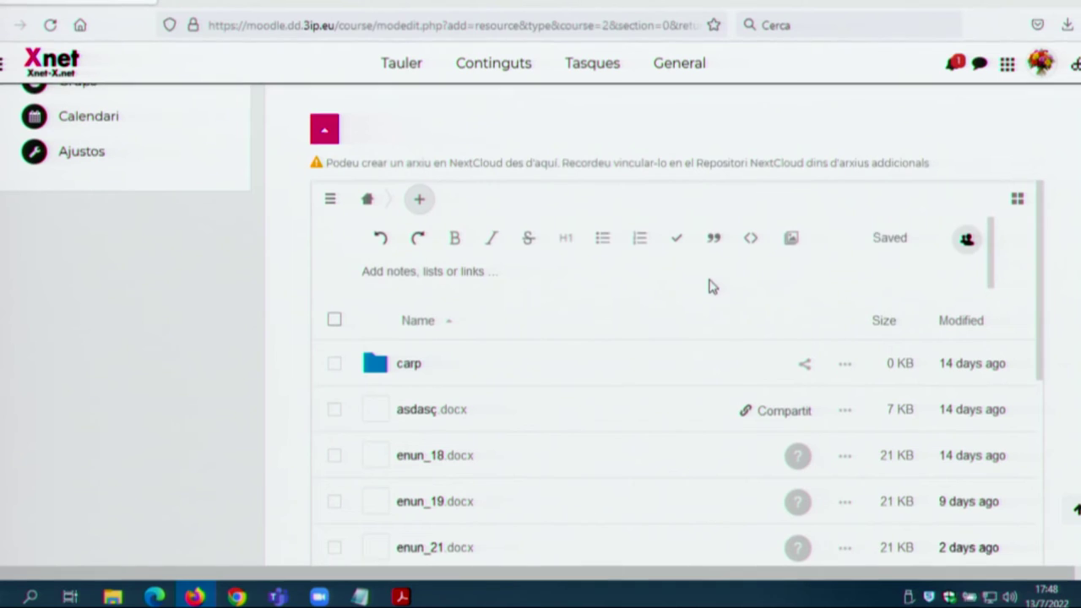
{"action": "scroll", "coordinate": [485, 460], "scroll_direction": "down", "scroll_amount": 3}
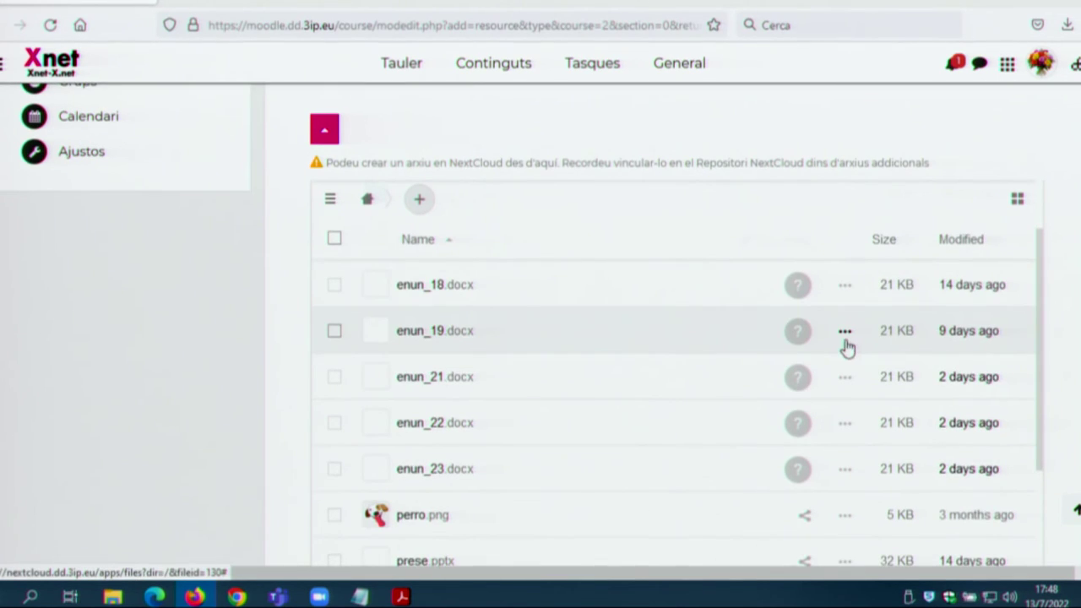
{"action": "left_click", "coordinate": [846, 334]}
{"action": "scroll", "coordinate": [809, 387], "scroll_direction": "up", "scroll_amount": 3}
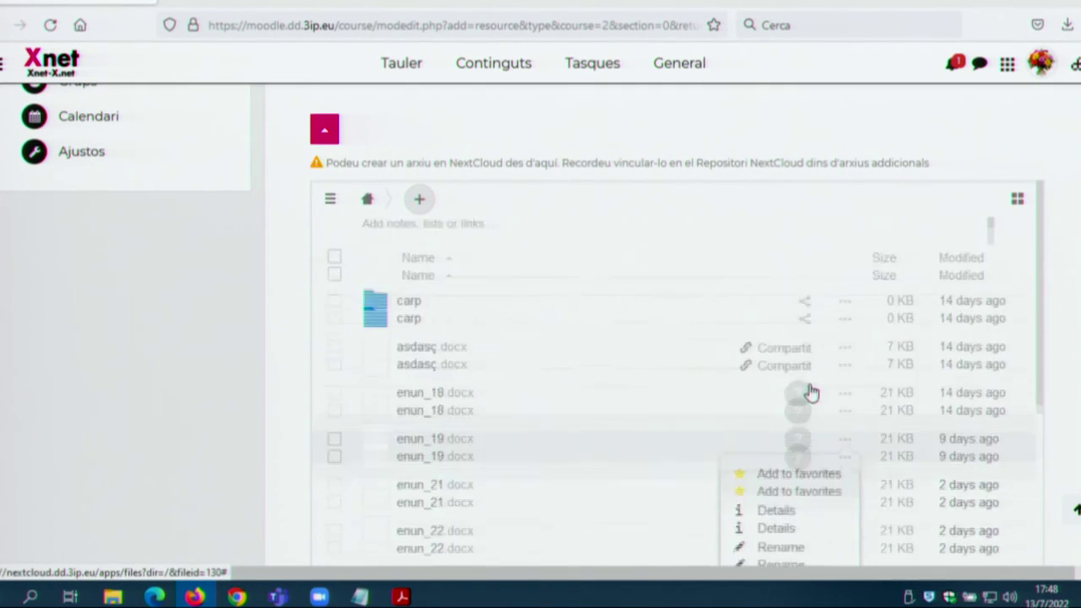
{"action": "left_click", "coordinate": [805, 372]}
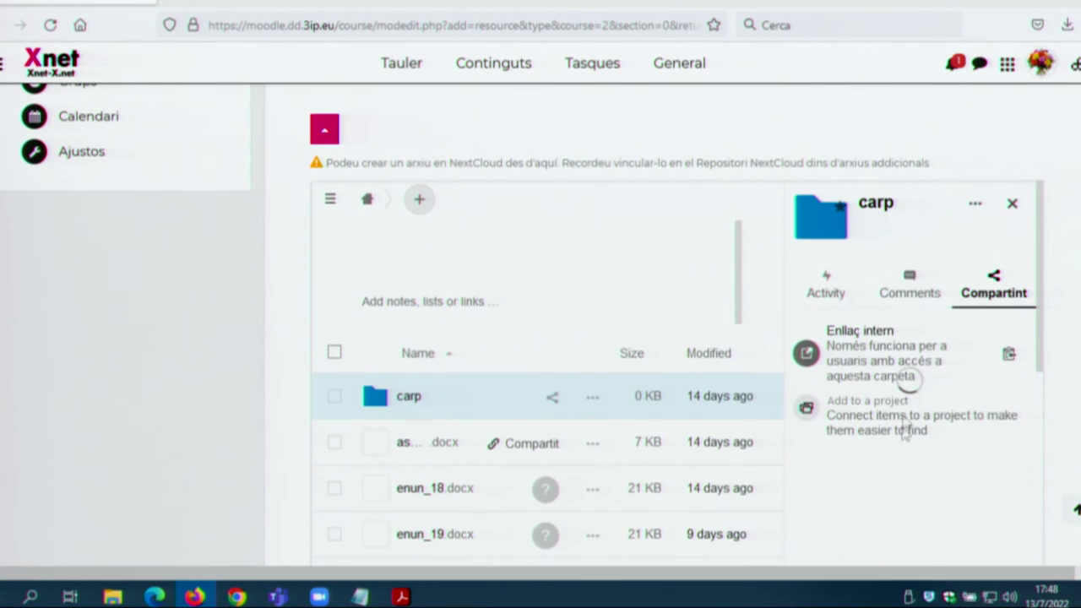
{"action": "left_click", "coordinate": [1013, 203]}
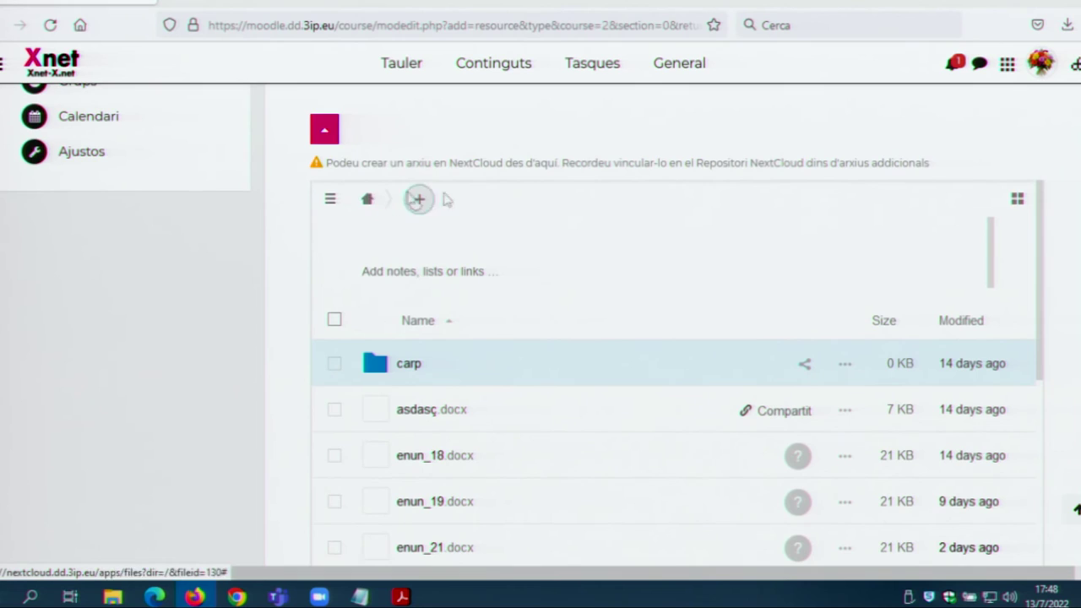
{"action": "scroll", "coordinate": [248, 246], "scroll_direction": "up", "scroll_amount": 2}
{"action": "left_click", "coordinate": [321, 301]}
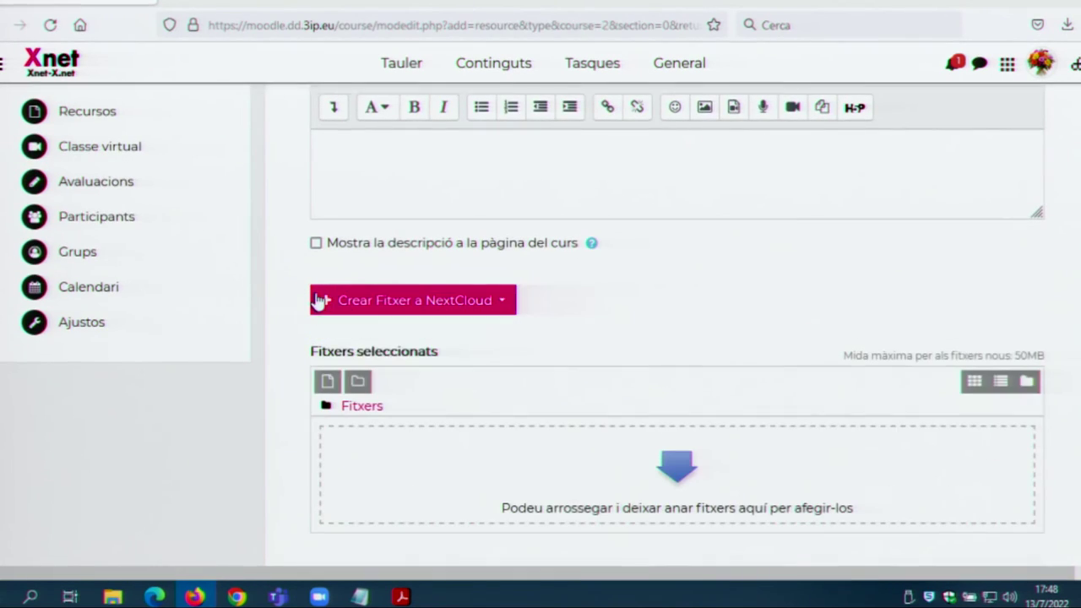
Step: Save the resource with 'Desa els canvis i visualitza' and return to the Math 1st contents
{"action": "scroll", "coordinate": [296, 338], "scroll_direction": "down", "scroll_amount": 6}
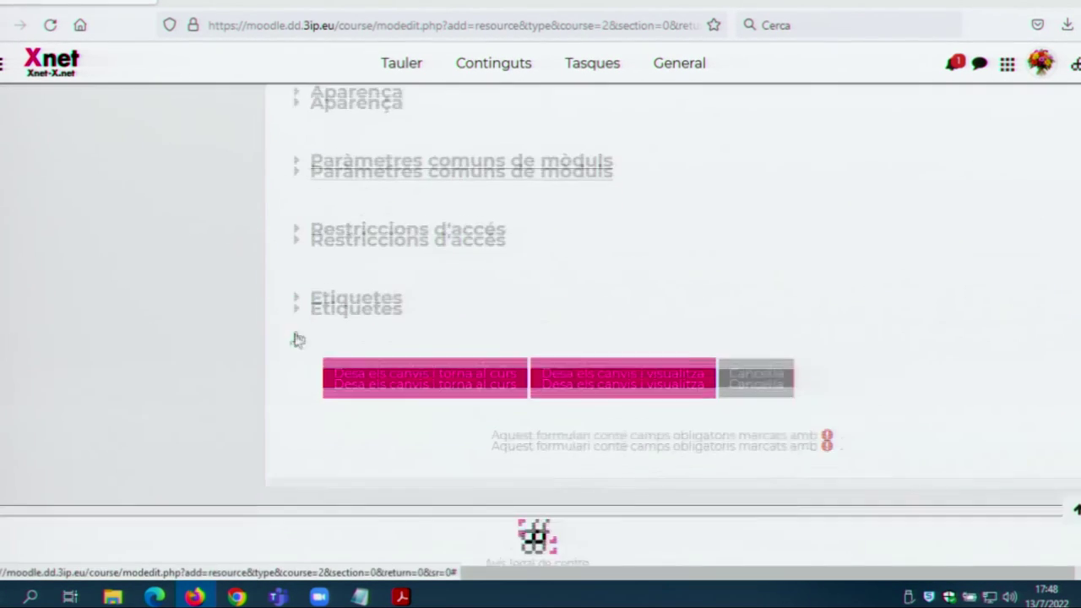
{"action": "left_click", "coordinate": [675, 363]}
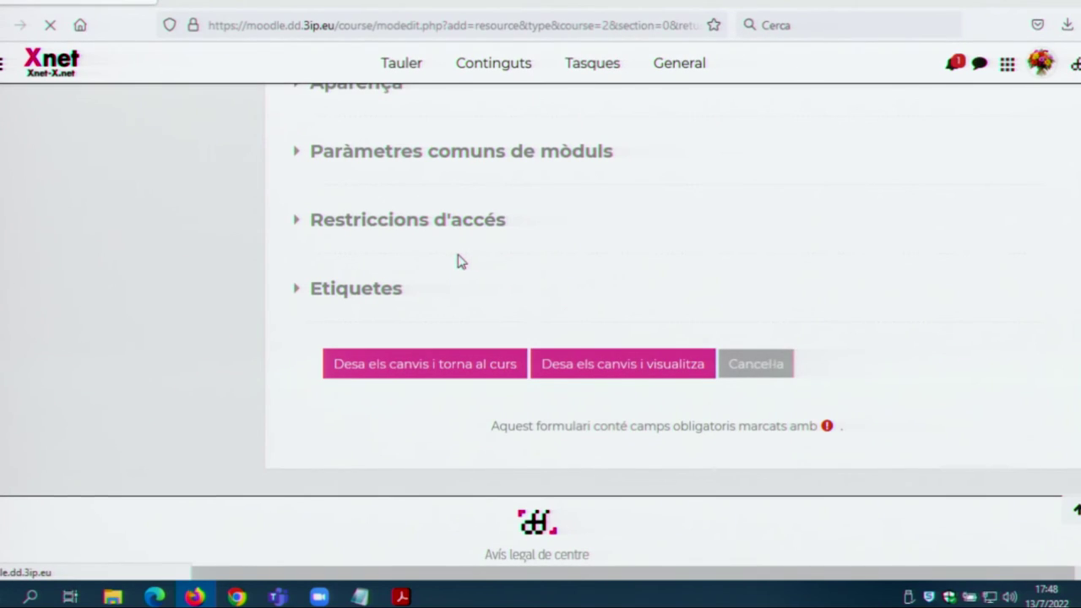
{"action": "scroll", "coordinate": [563, 350], "scroll_direction": "down", "scroll_amount": 5}
{"action": "scroll", "coordinate": [563, 350], "scroll_direction": "up", "scroll_amount": 5}
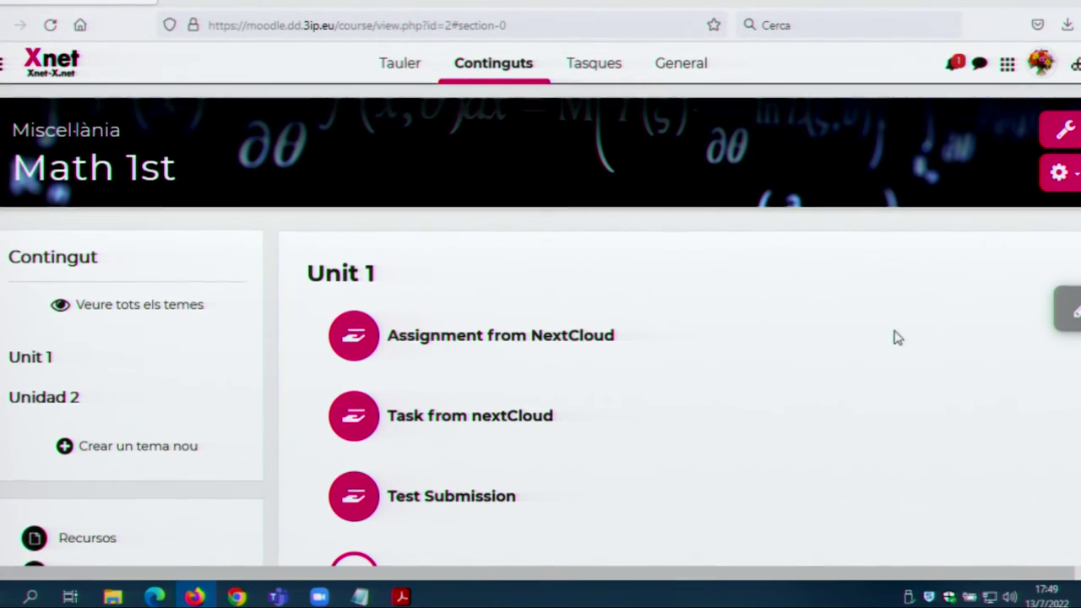
Step: Turn on editing for the Math 1st course and scroll down to Unidad 2
{"action": "left_click", "coordinate": [558, 336]}
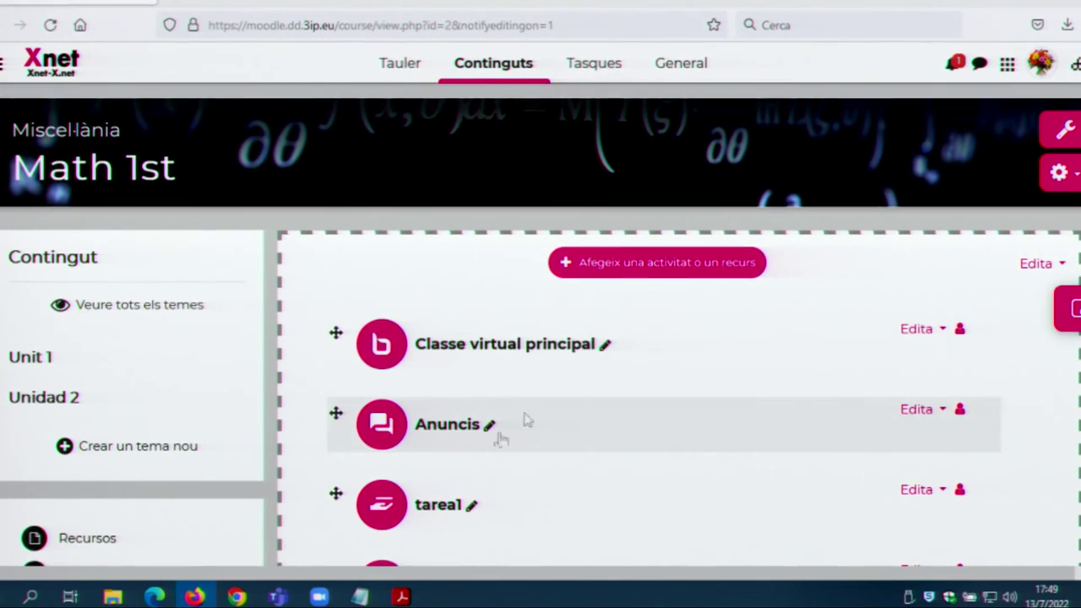
{"action": "scroll", "coordinate": [577, 428], "scroll_direction": "down", "scroll_amount": 4}
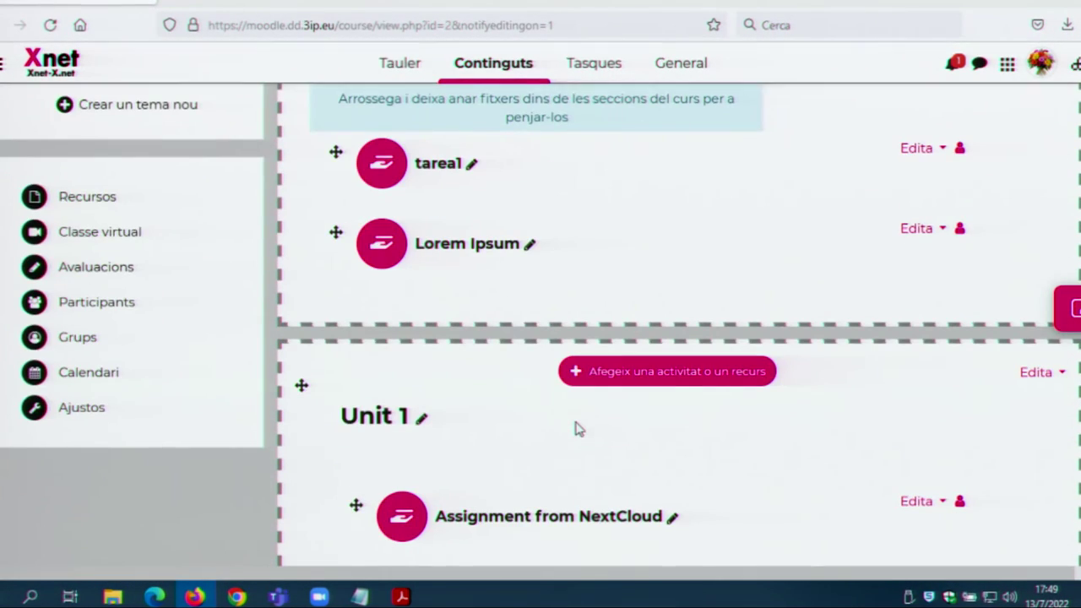
{"action": "scroll", "coordinate": [580, 428], "scroll_direction": "down", "scroll_amount": 5}
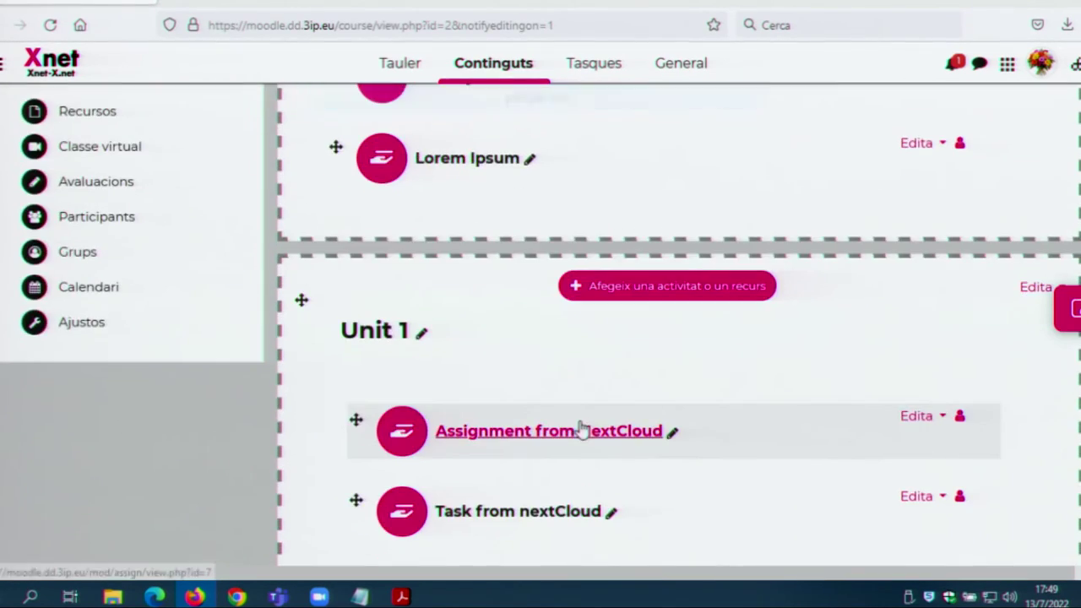
{"action": "scroll", "coordinate": [583, 436], "scroll_direction": "down", "scroll_amount": 5}
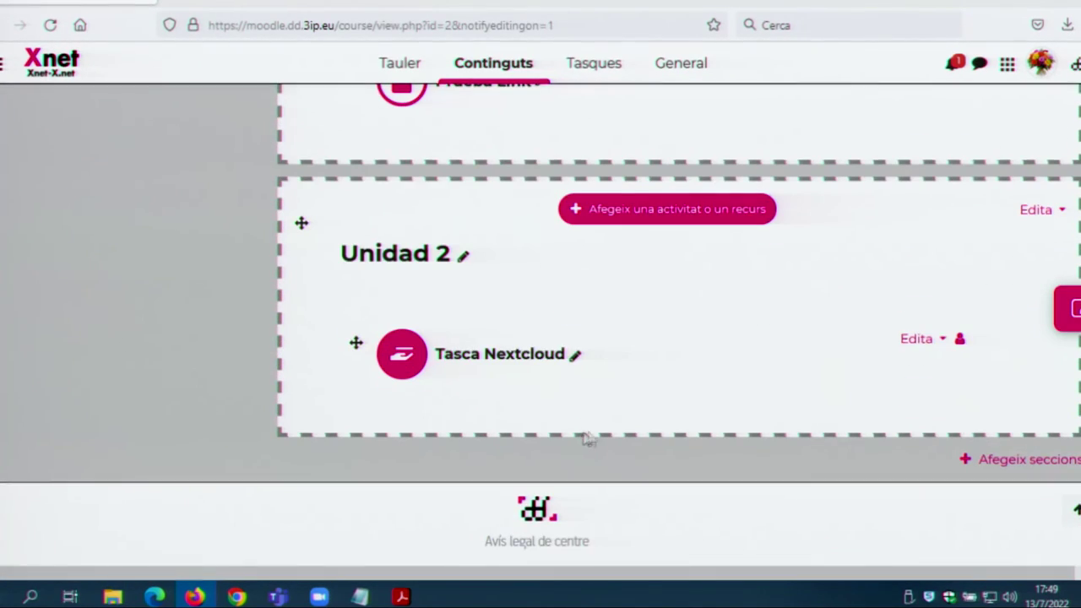
{"action": "left_click", "coordinate": [500, 354]}
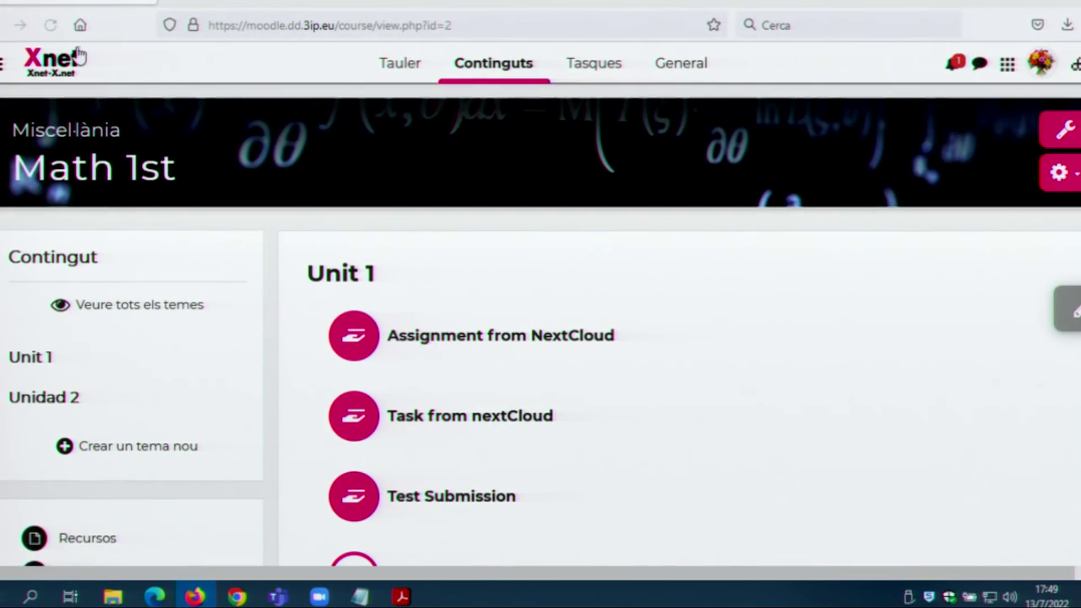
Step: From the dashboard, open the Google Classroom import page and continue to Google sign-in
{"action": "left_click", "coordinate": [75, 66]}
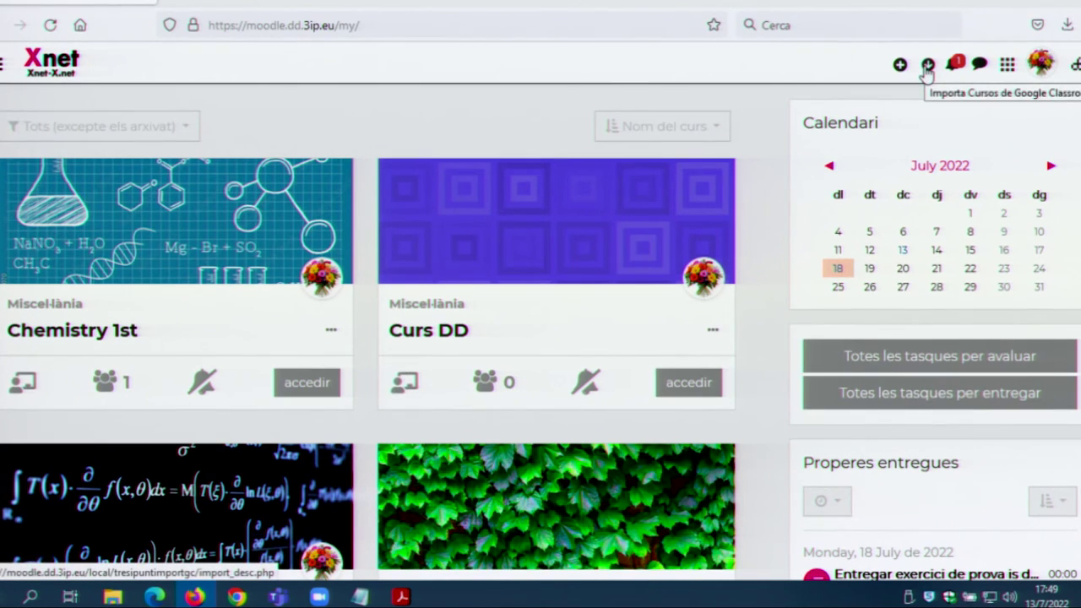
{"action": "left_click", "coordinate": [928, 66]}
{"action": "scroll", "coordinate": [473, 279], "scroll_direction": "down", "scroll_amount": 5}
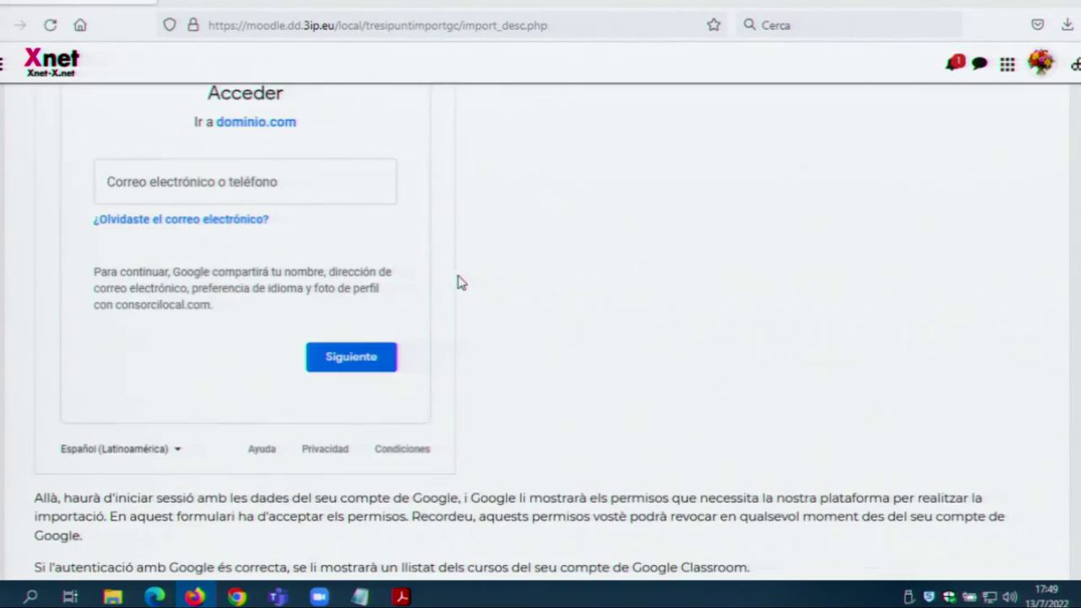
{"action": "scroll", "coordinate": [403, 326], "scroll_direction": "down", "scroll_amount": 2}
{"action": "left_click", "coordinate": [73, 483]}
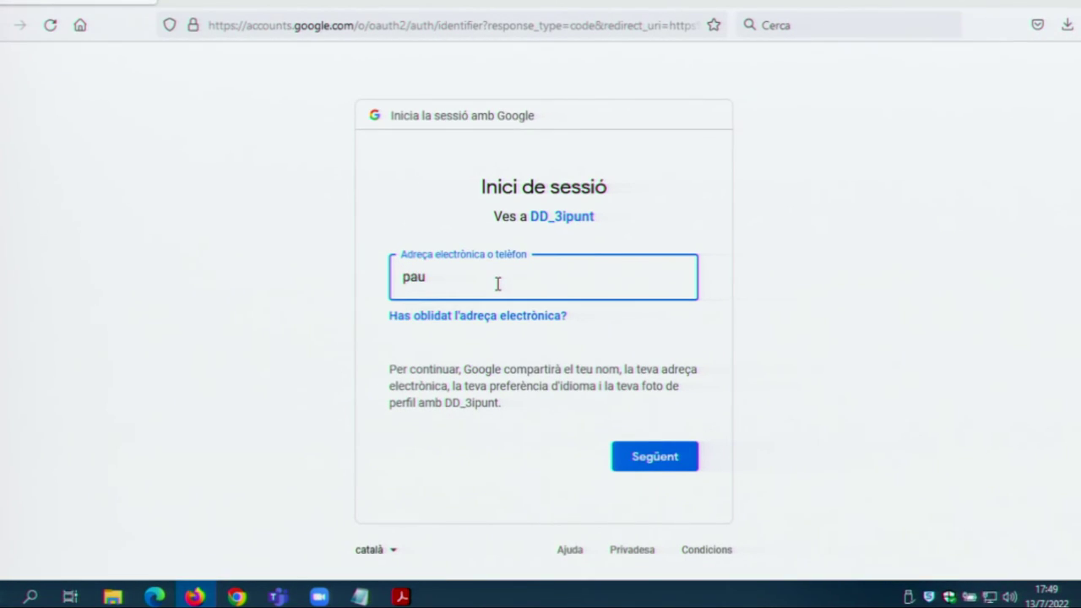
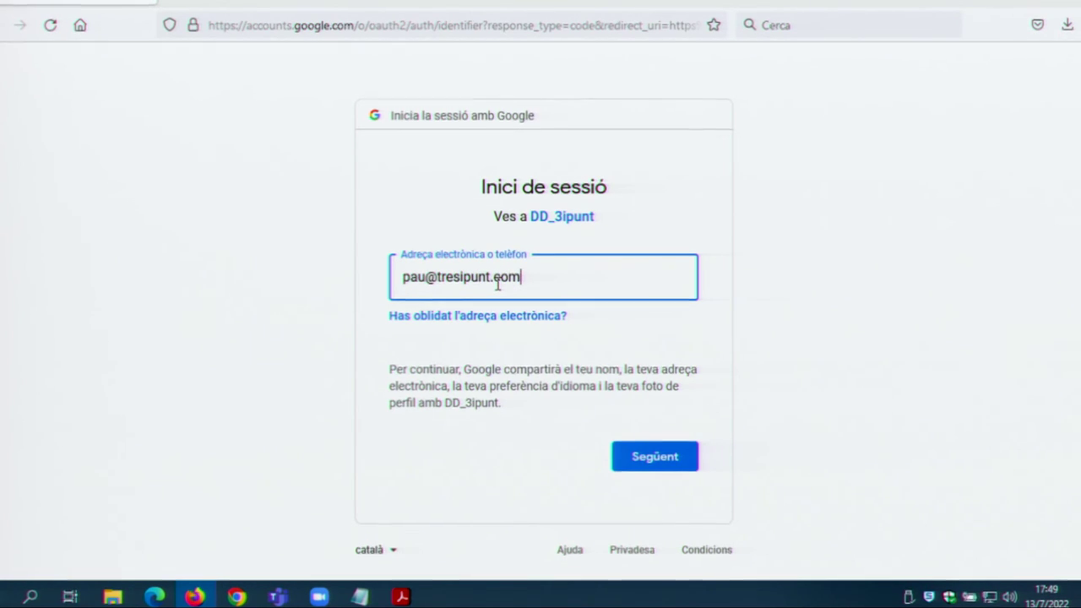
Step: Sign in to Google with the account e-mail and password
{"action": "key", "text": "Return"}
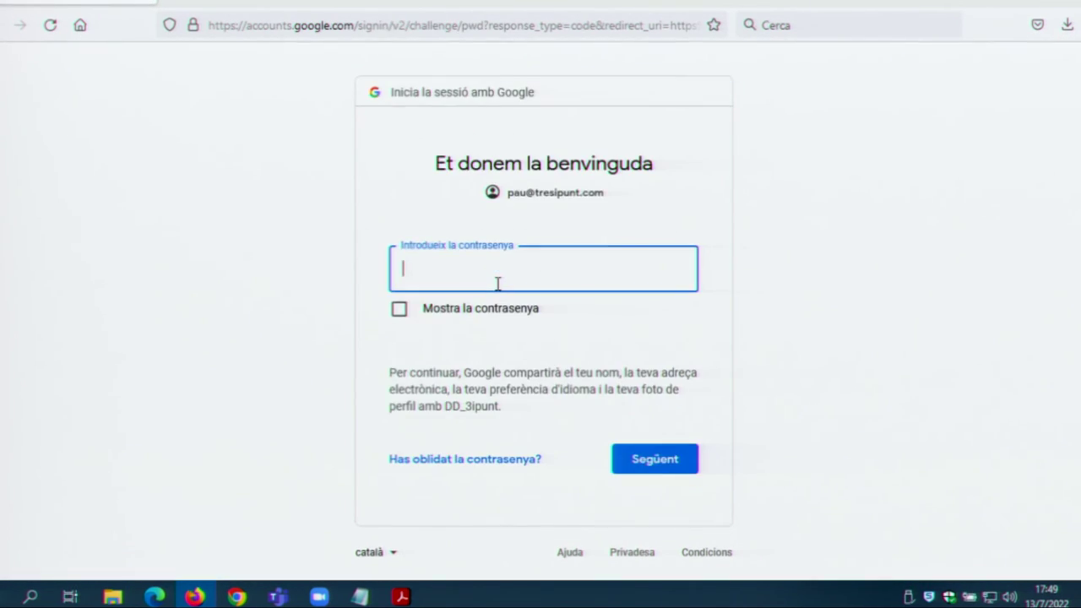
{"action": "left_click", "coordinate": [498, 284]}
{"action": "type", "text": "***********"}
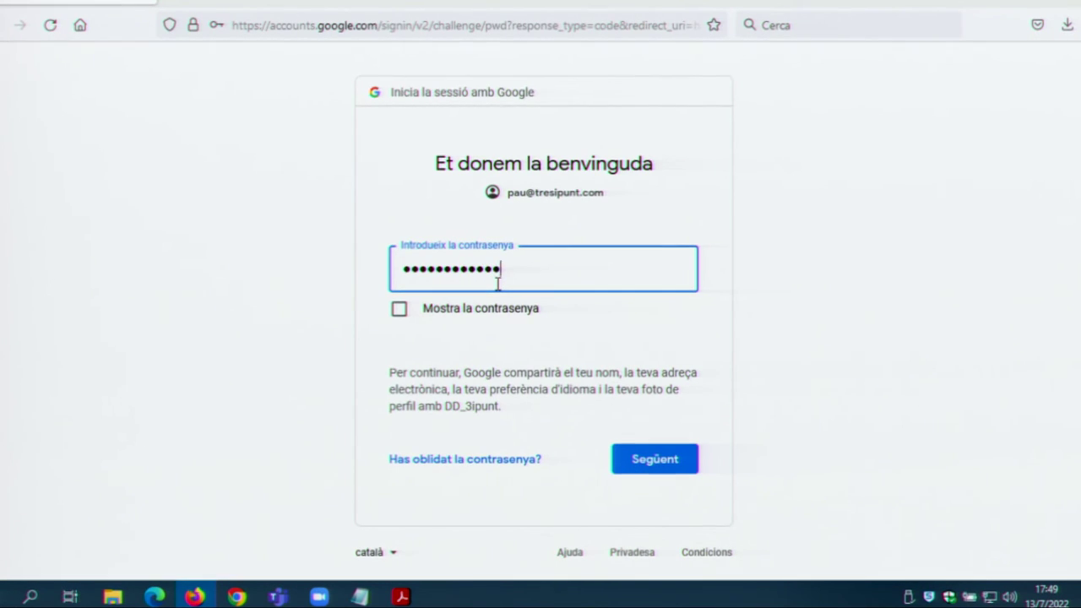
{"action": "type", "text": "**"}
{"action": "left_click", "coordinate": [647, 469]}
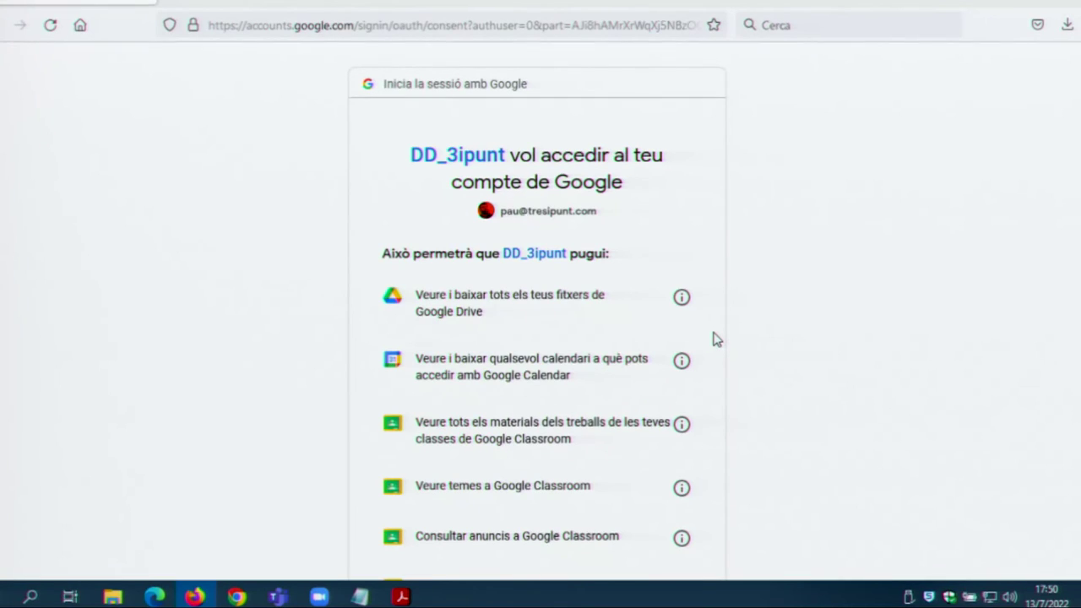
Step: Review the consent list and allow DD_3ipunt access to Drive, Calendar and Classroom
{"action": "scroll", "coordinate": [698, 345], "scroll_direction": "down", "scroll_amount": 5}
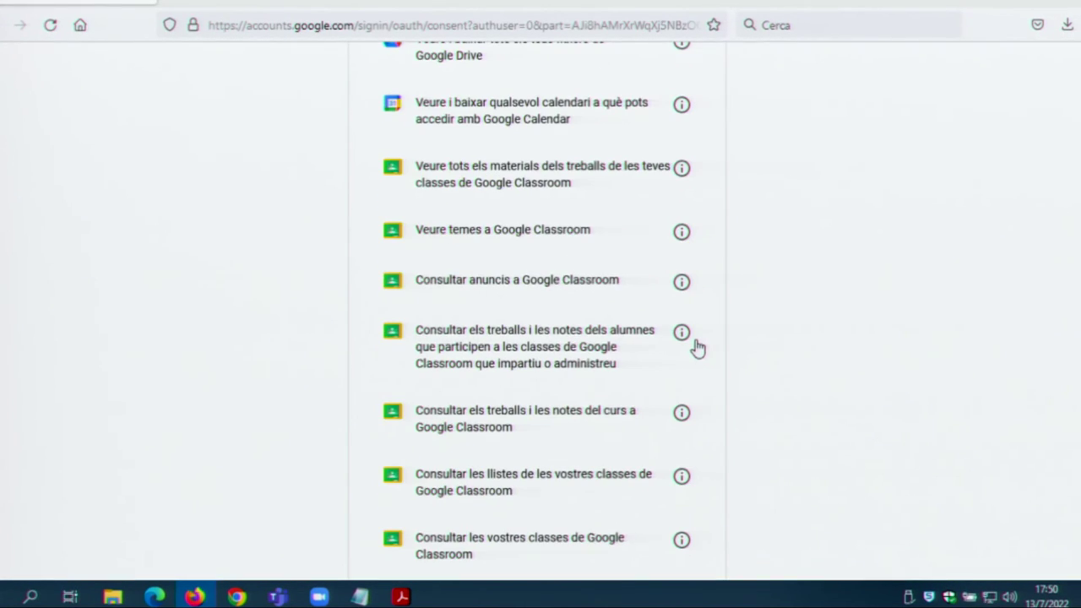
{"action": "scroll", "coordinate": [698, 346], "scroll_direction": "down", "scroll_amount": 4}
{"action": "scroll", "coordinate": [696, 345], "scroll_direction": "up", "scroll_amount": 4}
{"action": "scroll", "coordinate": [693, 347], "scroll_direction": "up", "scroll_amount": 3}
{"action": "scroll", "coordinate": [692, 347], "scroll_direction": "down", "scroll_amount": 9}
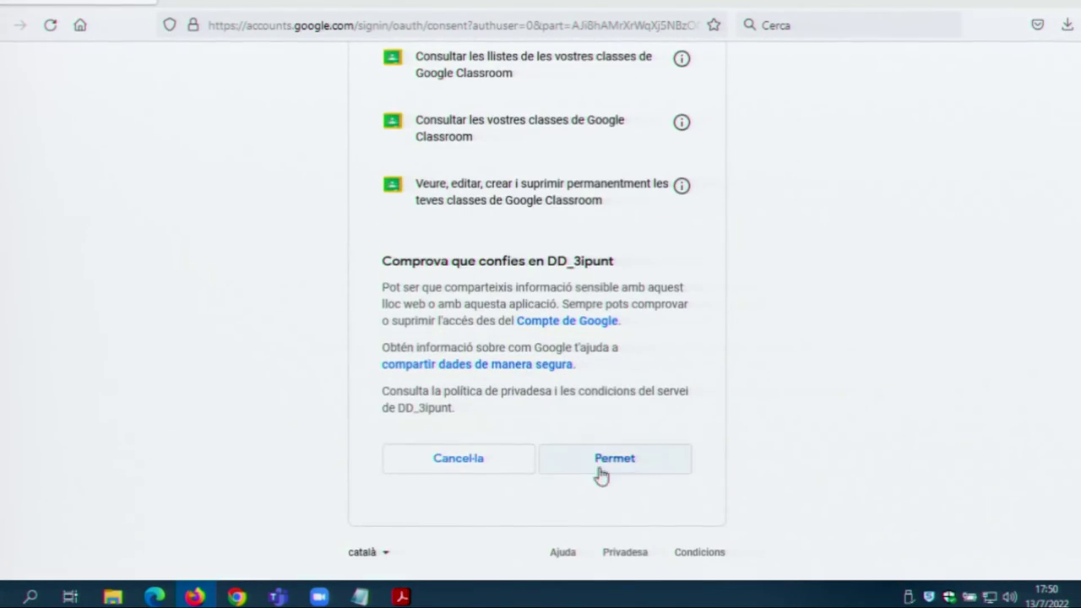
{"action": "left_click", "coordinate": [601, 473]}
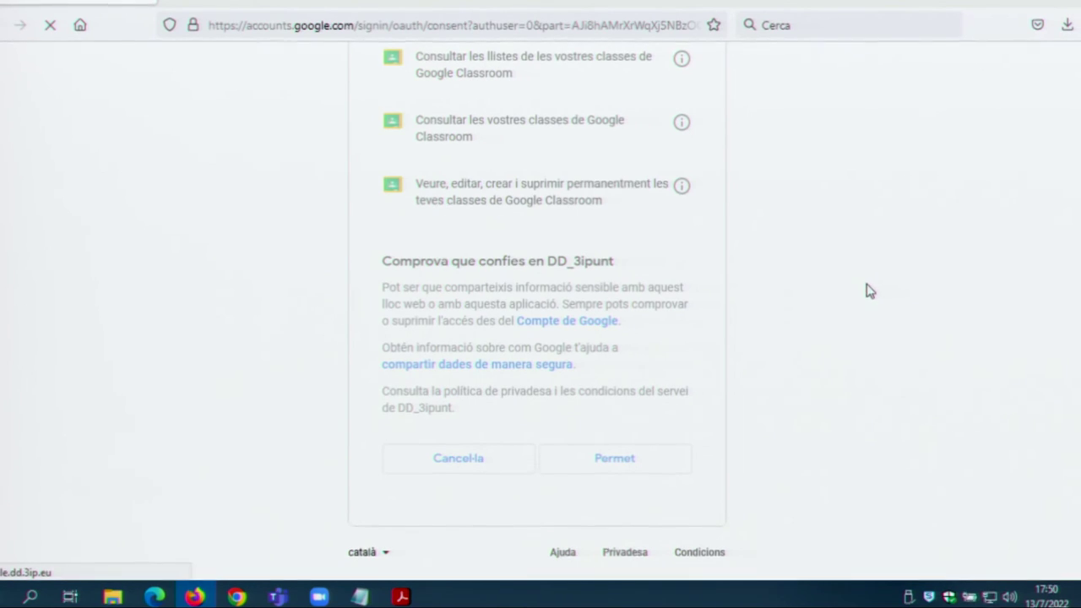
Step: Select Anglès, create it as a Moodle course, then return to the course selection page
{"action": "scroll", "coordinate": [502, 330], "scroll_direction": "down", "scroll_amount": 5}
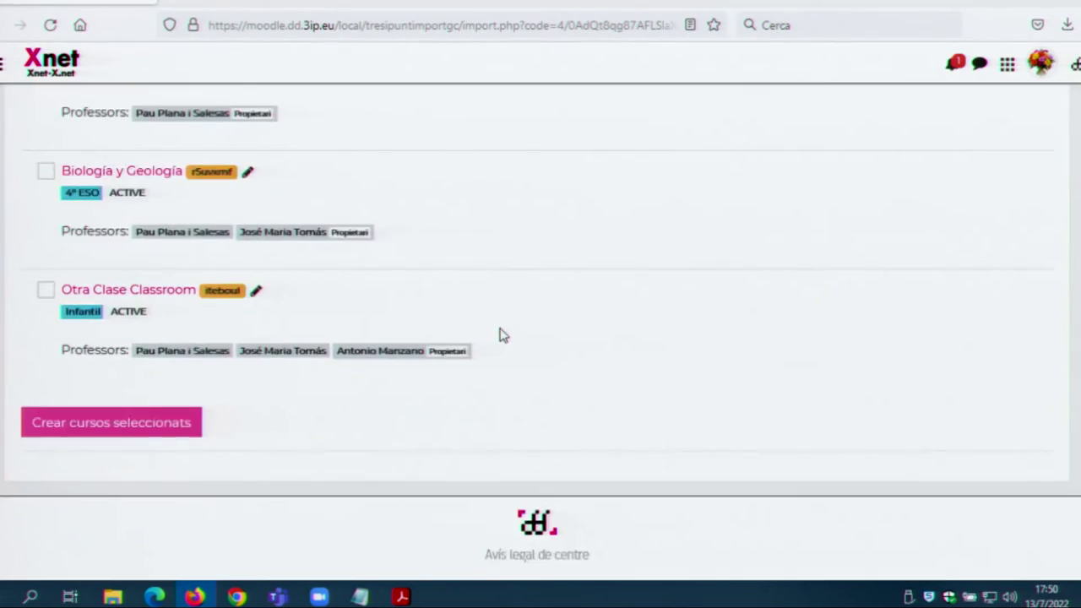
{"action": "scroll", "coordinate": [499, 335], "scroll_direction": "up", "scroll_amount": 3}
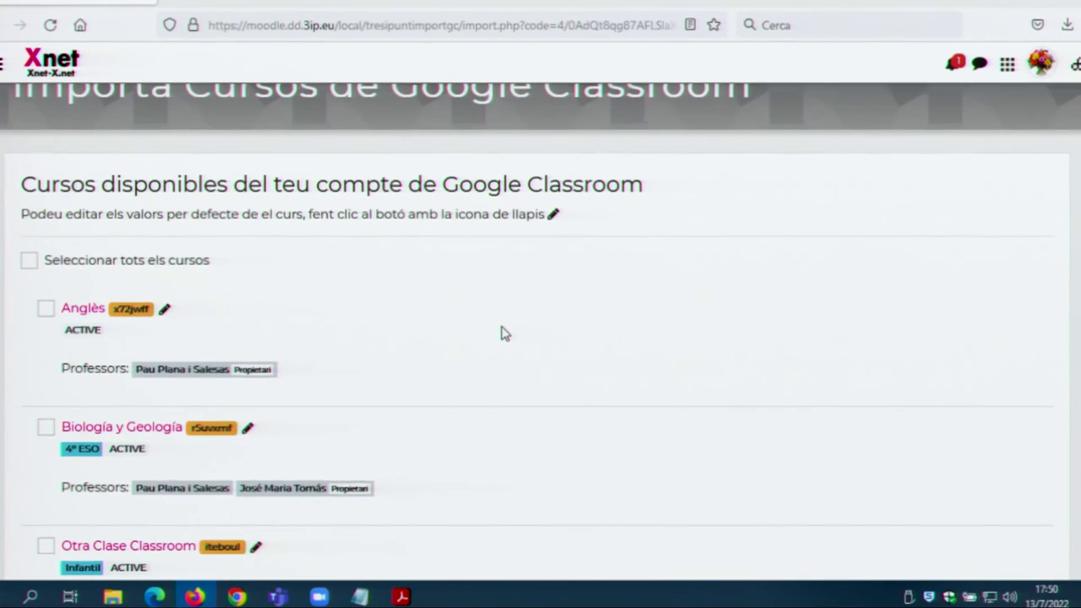
{"action": "left_click", "coordinate": [51, 308]}
{"action": "scroll", "coordinate": [154, 362], "scroll_direction": "down", "scroll_amount": 3}
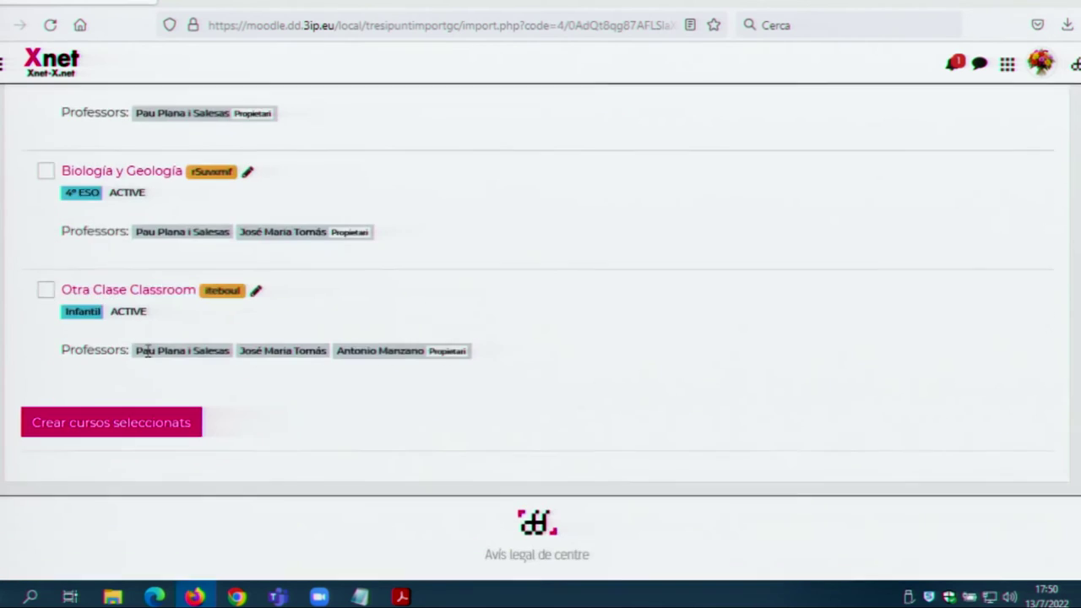
{"action": "left_click", "coordinate": [84, 428]}
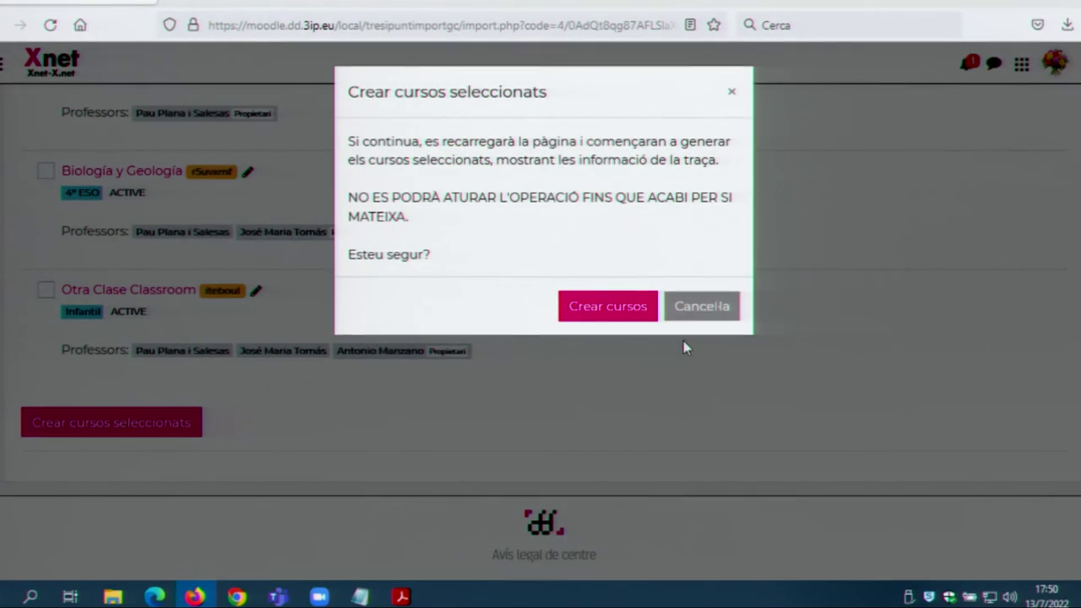
{"action": "left_click", "coordinate": [610, 308]}
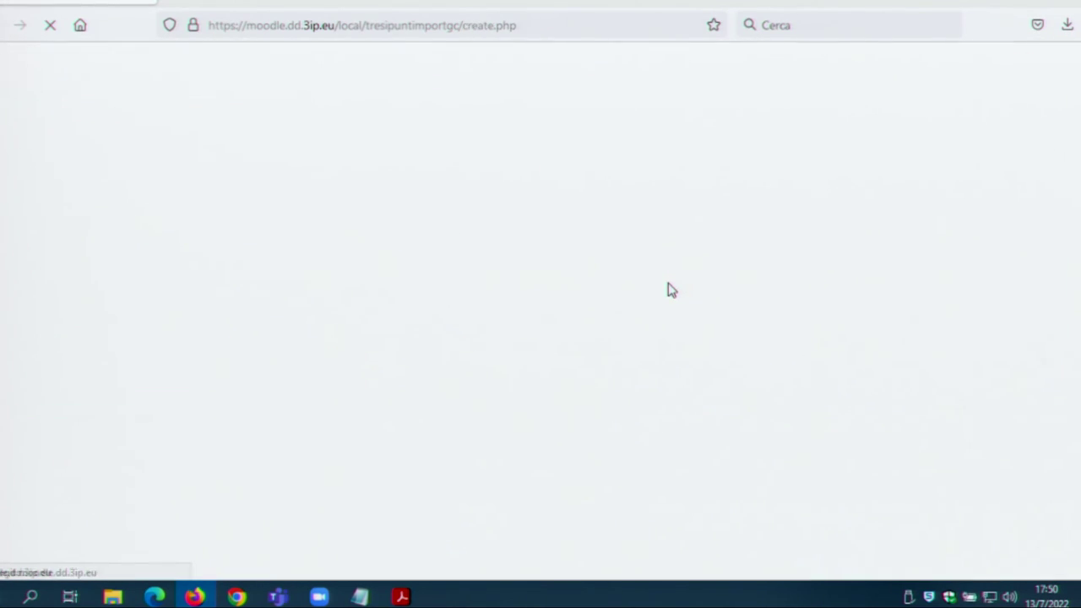
{"action": "scroll", "coordinate": [639, 296], "scroll_direction": "down", "scroll_amount": 2}
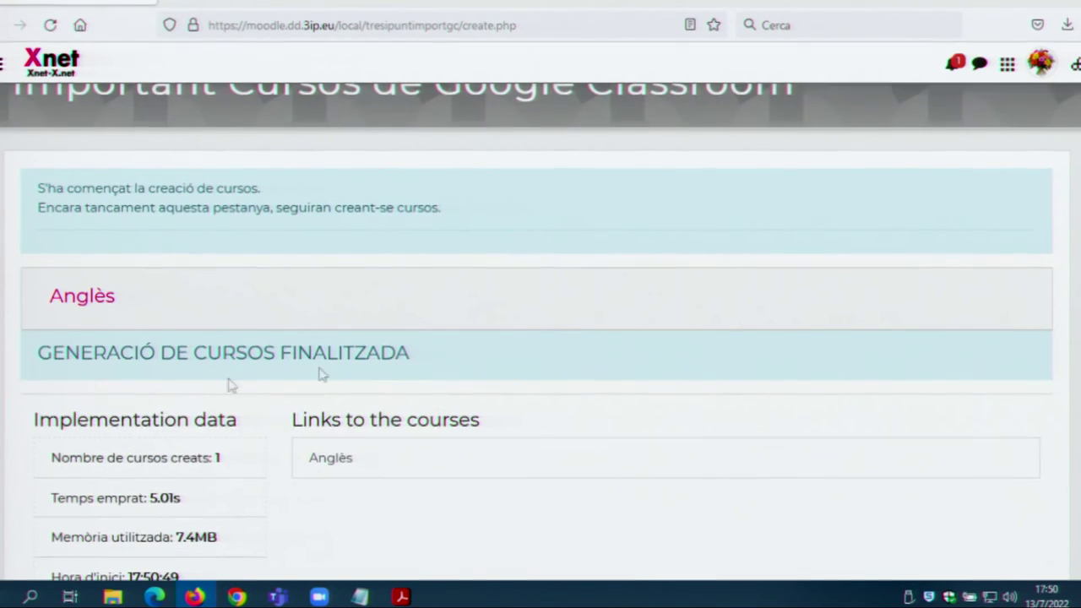
{"action": "scroll", "coordinate": [463, 364], "scroll_direction": "down", "scroll_amount": 4}
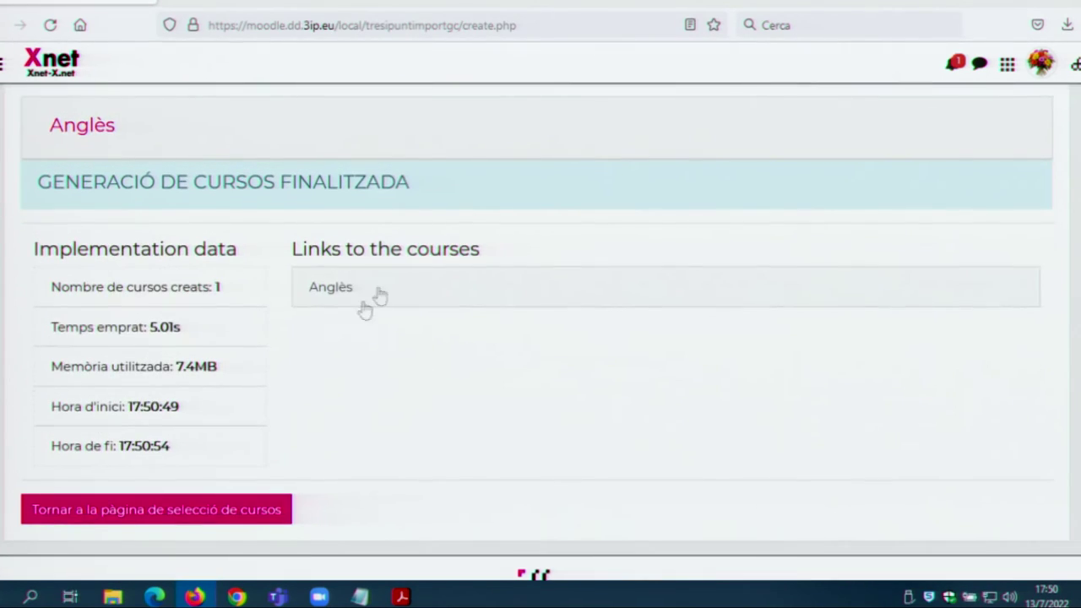
{"action": "left_click", "coordinate": [199, 511]}
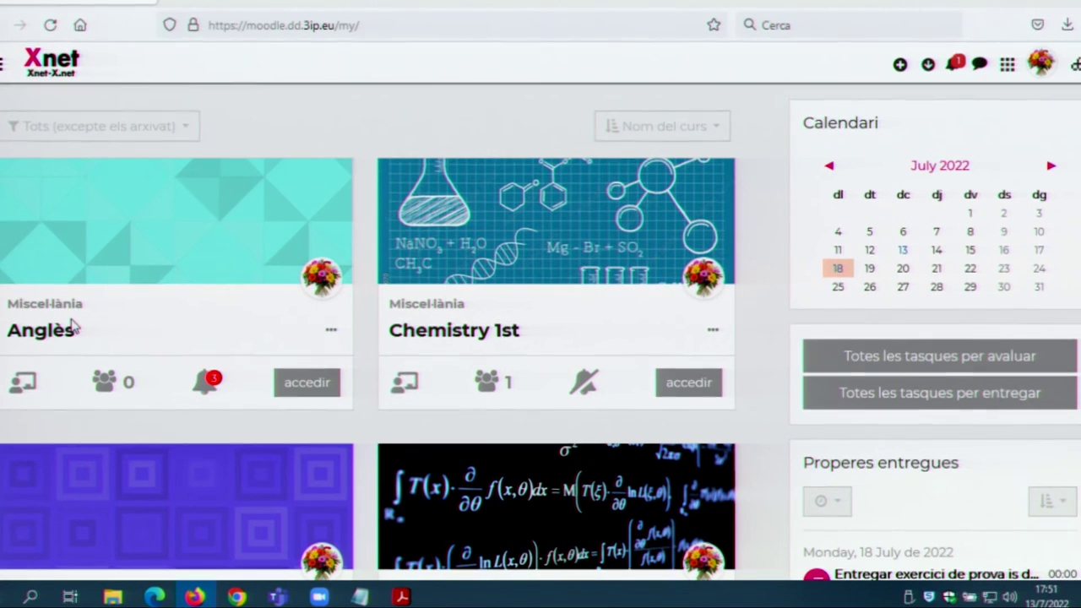
Step: Open the imported Anglès course and look through its board posts
{"action": "left_click", "coordinate": [61, 332]}
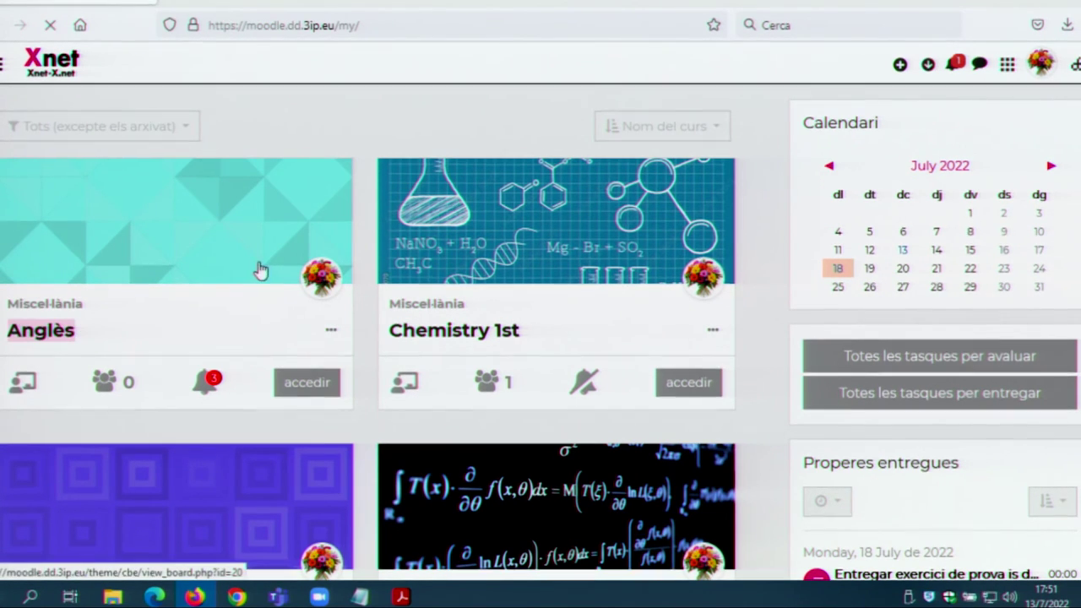
{"action": "scroll", "coordinate": [269, 268], "scroll_direction": "down", "scroll_amount": 2}
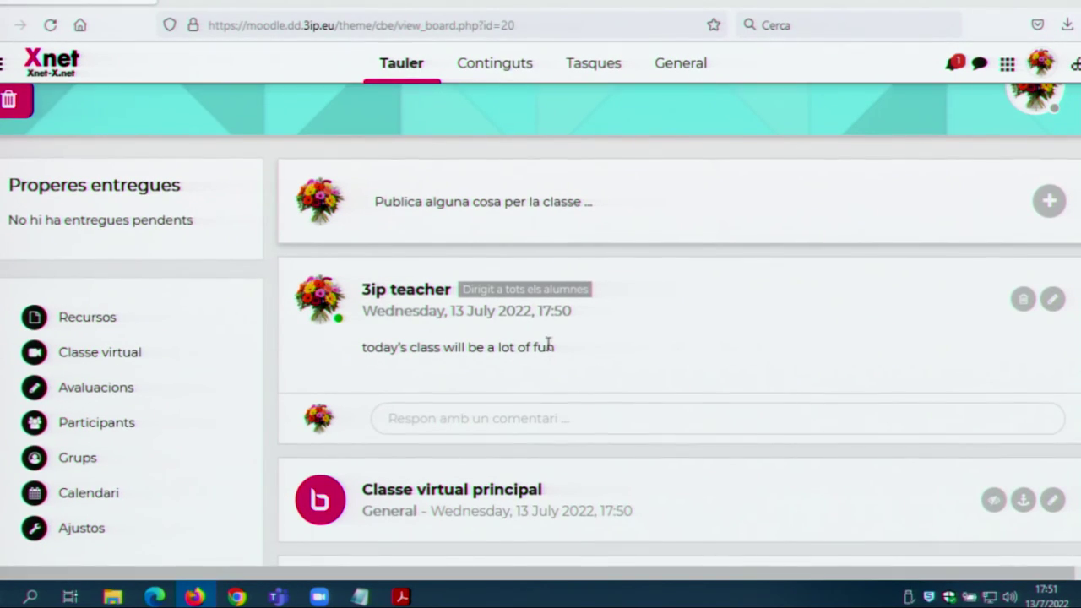
{"action": "scroll", "coordinate": [422, 350], "scroll_direction": "down", "scroll_amount": 1}
{"action": "scroll", "coordinate": [152, 333], "scroll_direction": "up", "scroll_amount": 3}
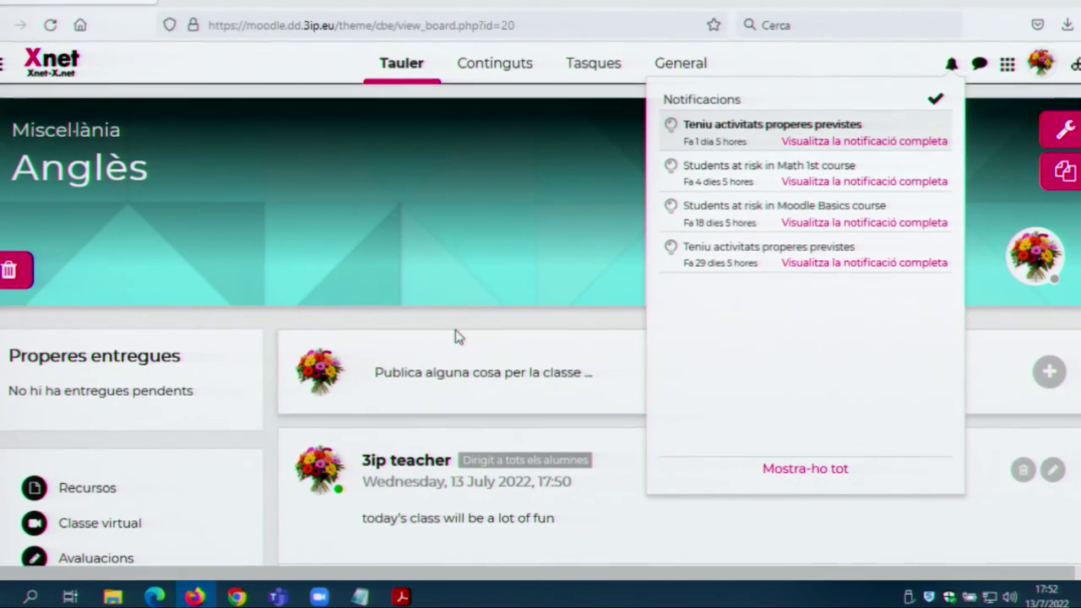
Step: Close the notifications, check the messages drawer, and return to the Moodle dashboard
{"action": "left_click", "coordinate": [950, 67]}
{"action": "left_click", "coordinate": [976, 67]}
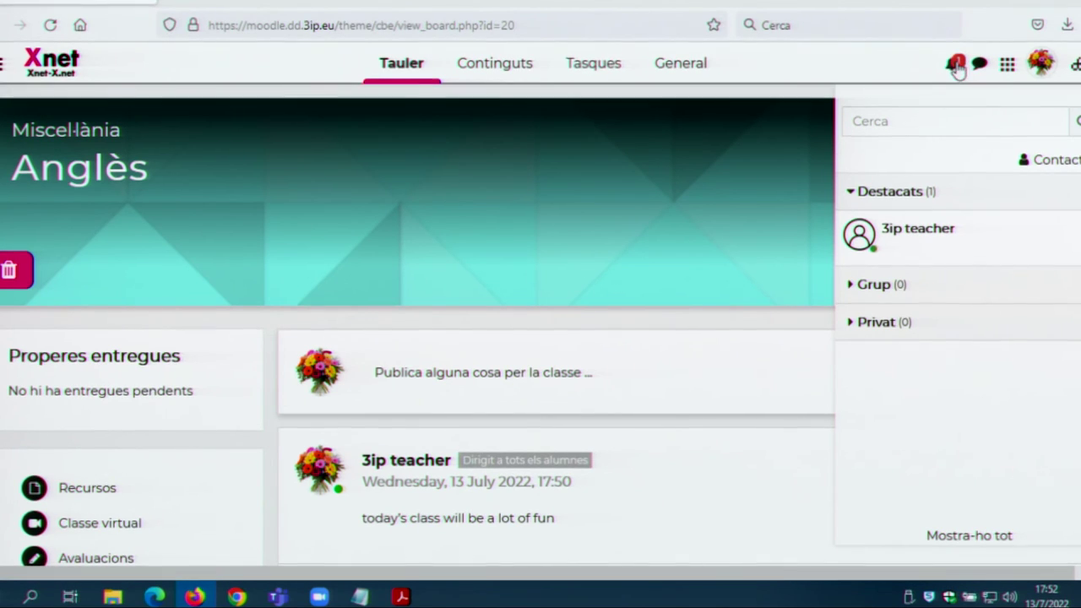
{"action": "left_click", "coordinate": [123, 64]}
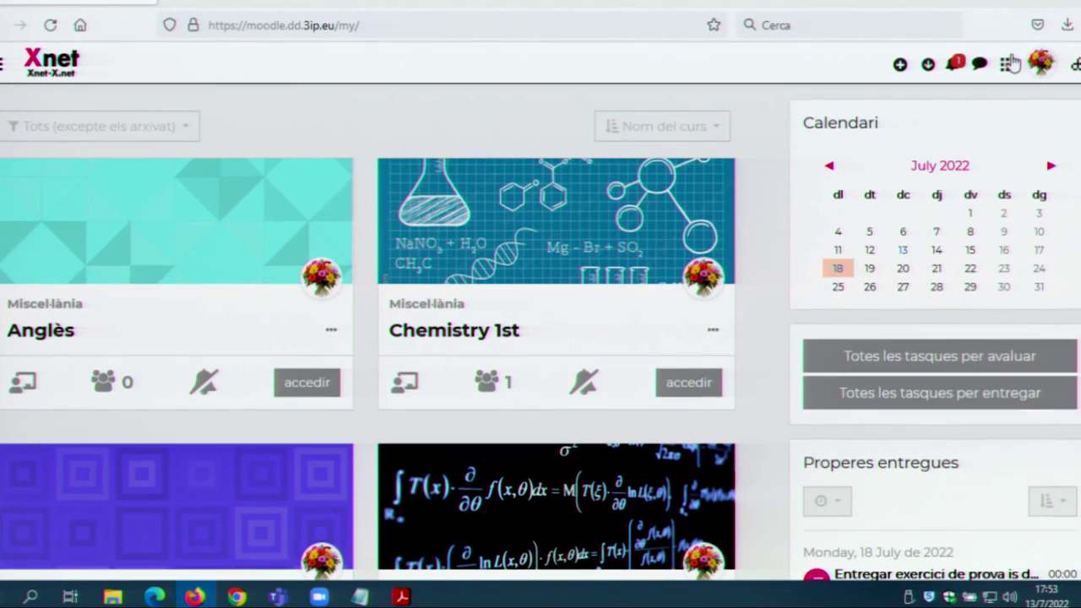
Step: Switch to the Fitxers app from the workspace apps menu
{"action": "left_click", "coordinate": [1008, 64]}
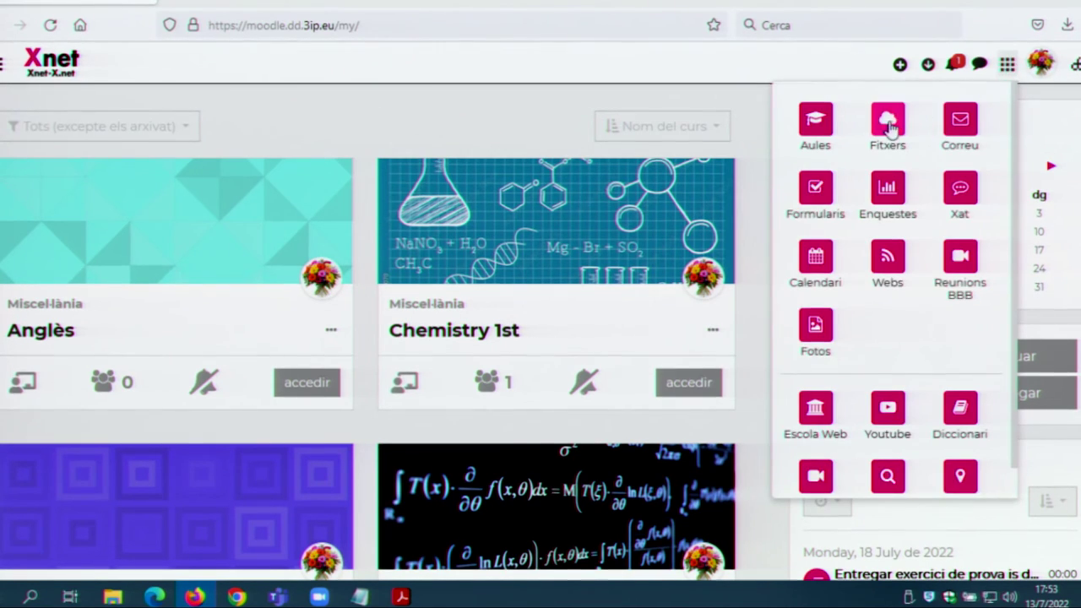
{"action": "left_click", "coordinate": [888, 120]}
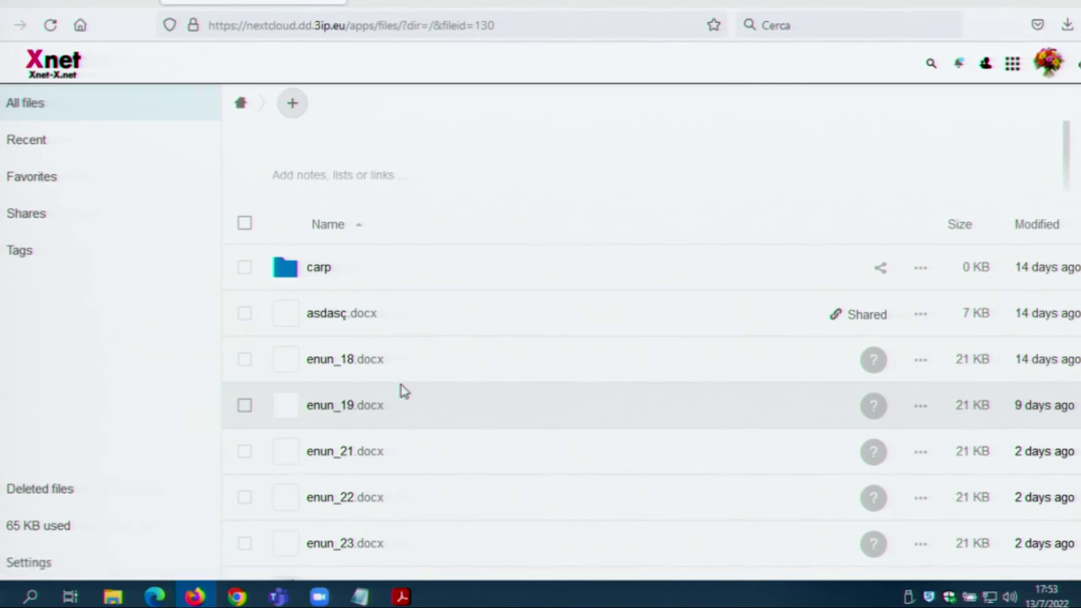
{"action": "scroll", "coordinate": [402, 390], "scroll_direction": "down", "scroll_amount": 5}
{"action": "scroll", "coordinate": [402, 390], "scroll_direction": "up", "scroll_amount": 5}
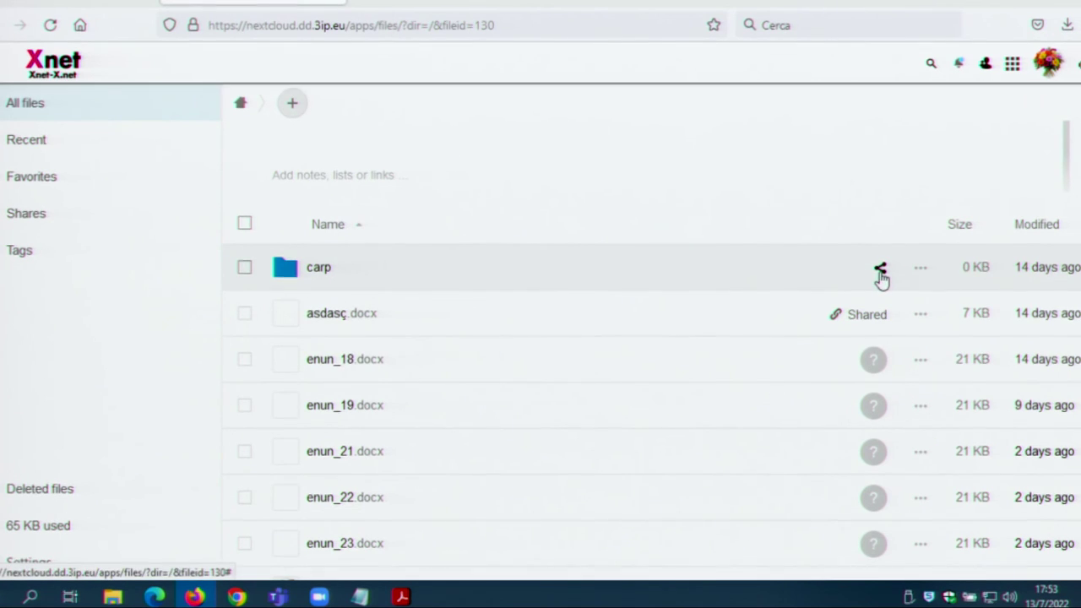
{"action": "left_click", "coordinate": [880, 271]}
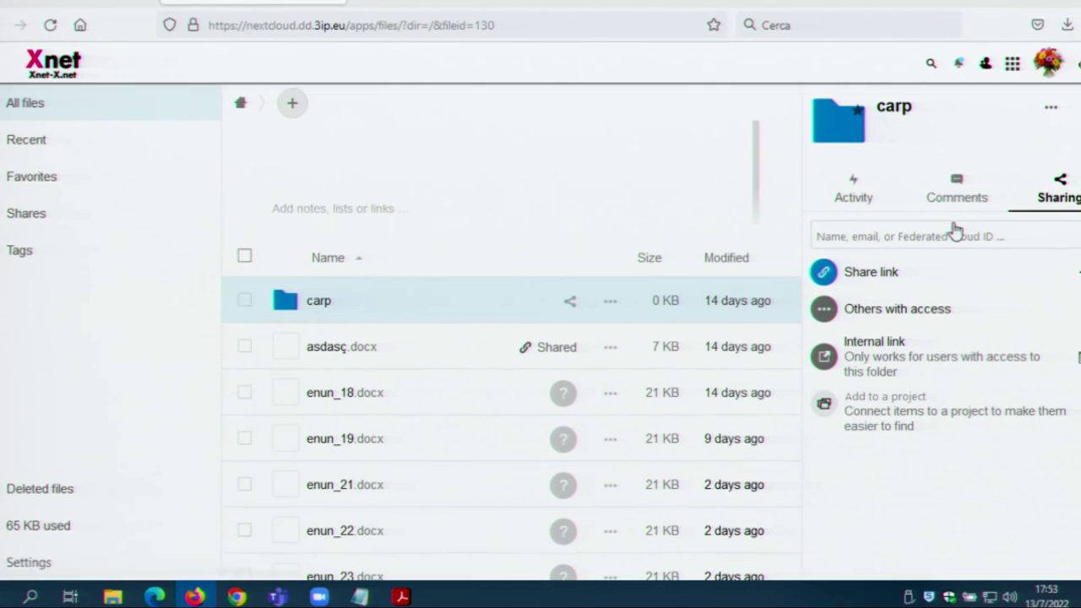
{"action": "left_click", "coordinate": [294, 102]}
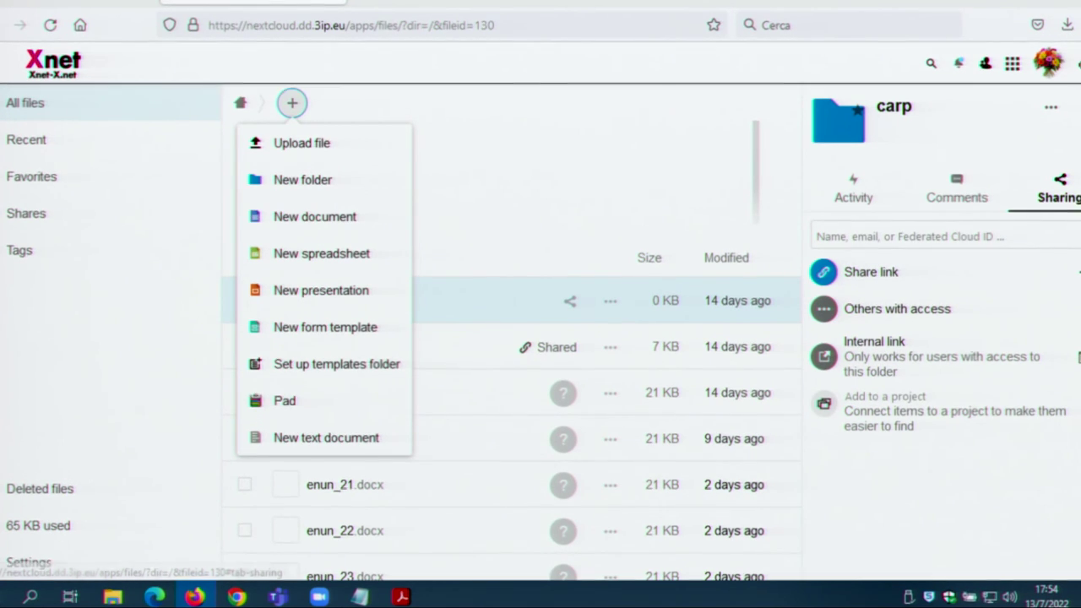
{"action": "left_click", "coordinate": [1058, 145]}
{"action": "scroll", "coordinate": [505, 350], "scroll_direction": "down", "scroll_amount": 2}
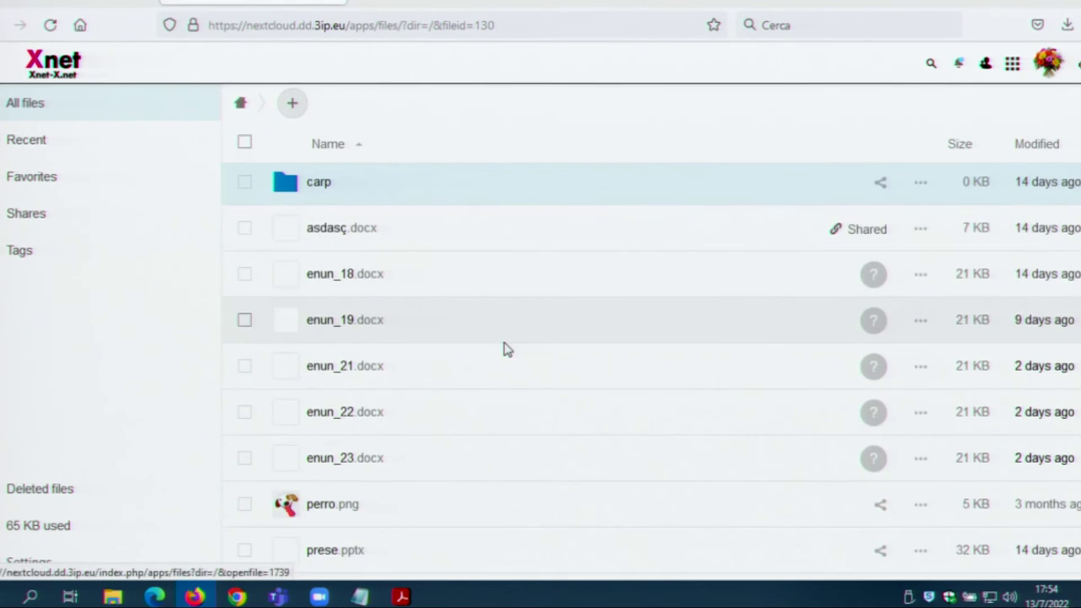
Step: Open asdasç.docx in ONLYOFFICE, close it, and show the workspace apps menu
{"action": "left_click", "coordinate": [351, 234]}
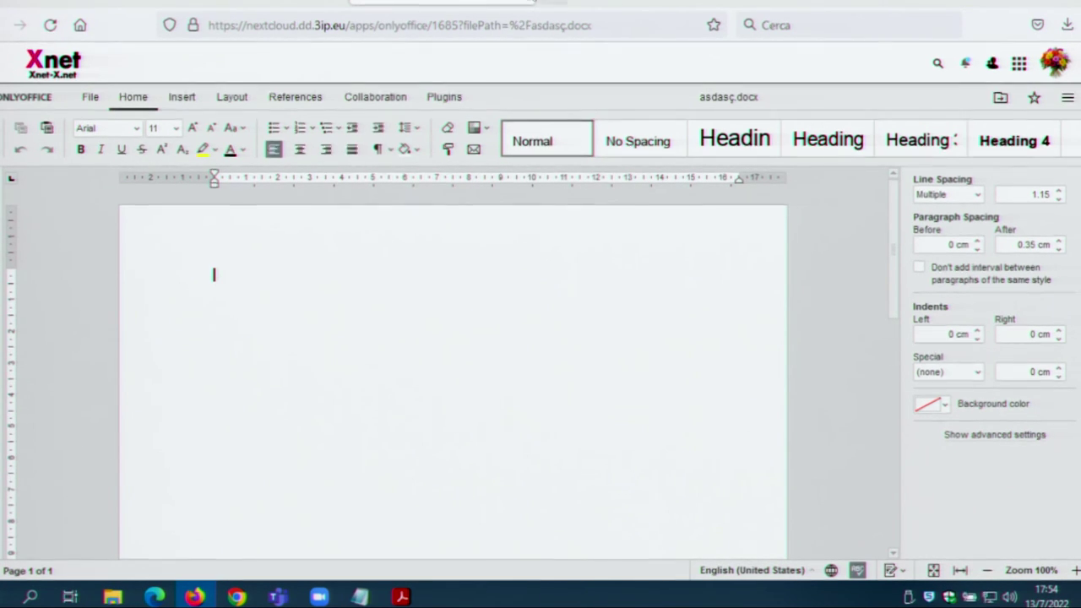
{"action": "key", "text": "alt+Left"}
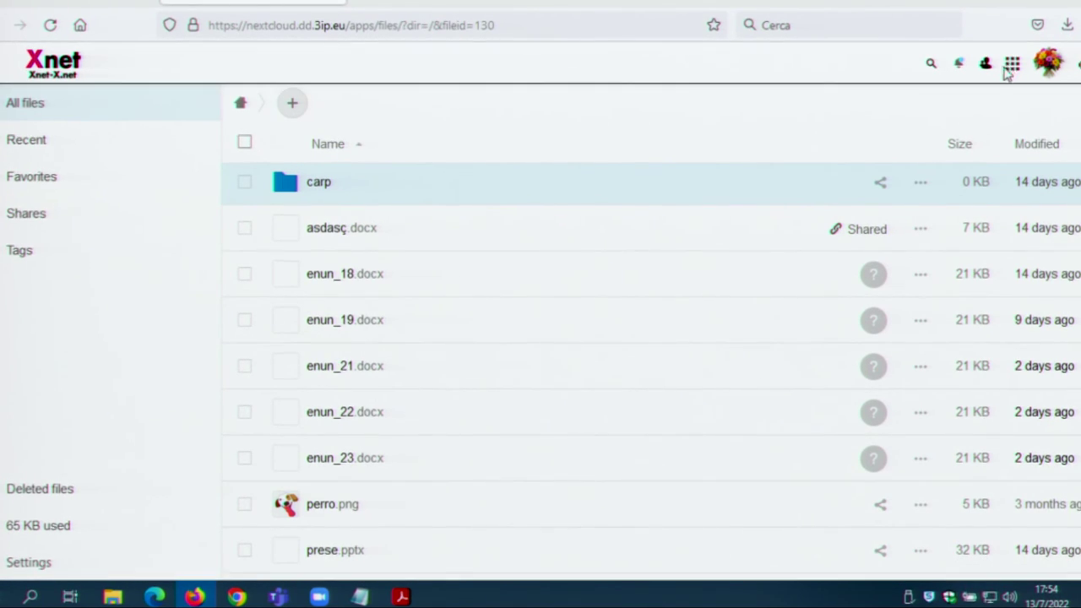
{"action": "left_click", "coordinate": [1011, 65]}
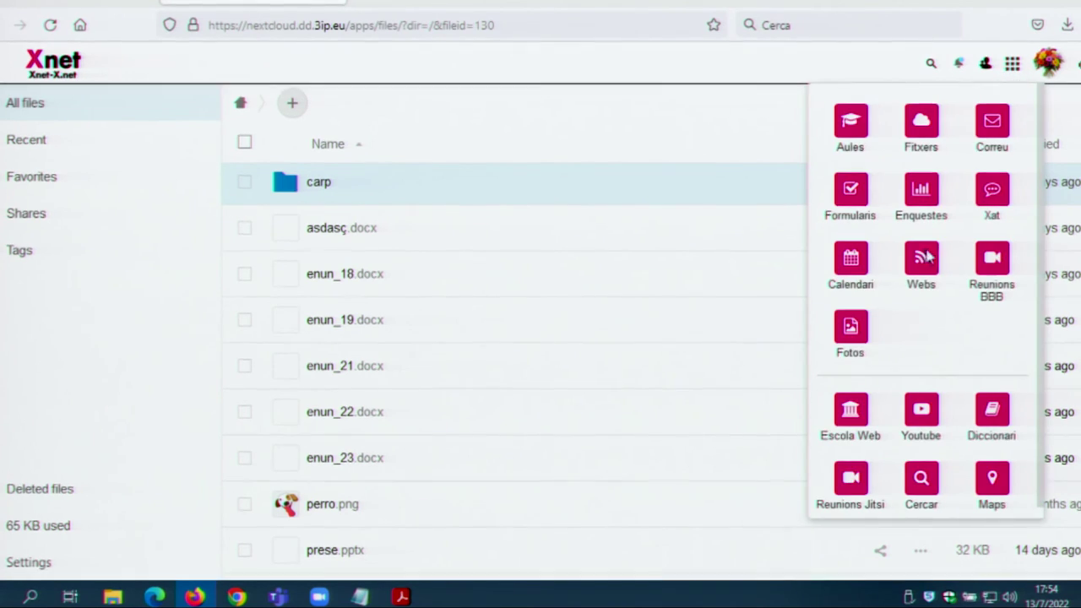
Step: In Webs, submit the Google Sites import for 'Test DD' at ins-del-cami in Català
{"action": "left_click", "coordinate": [922, 258]}
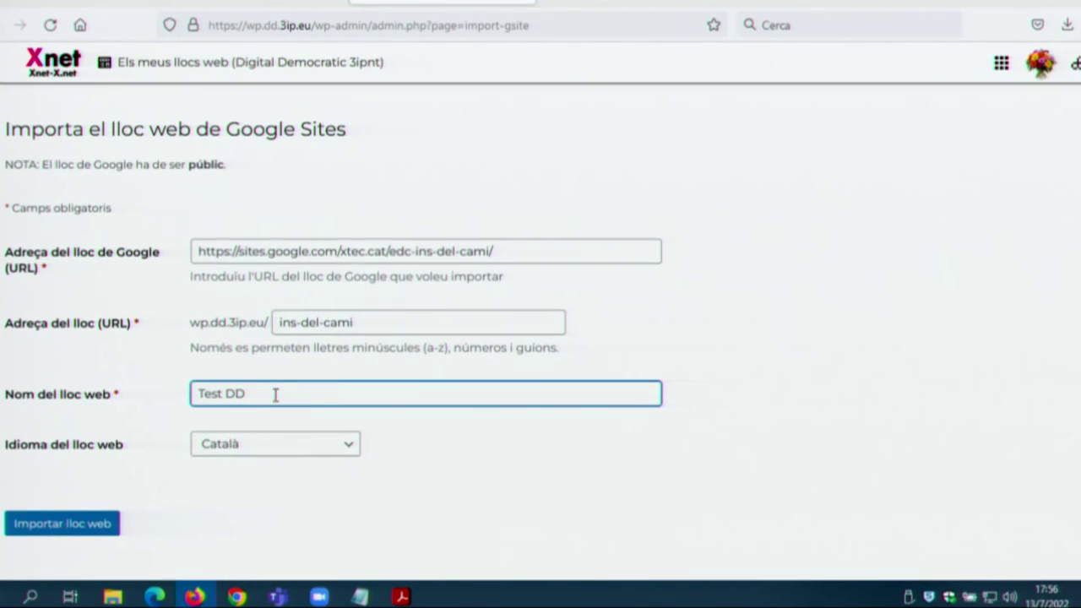
{"action": "left_click", "coordinate": [247, 452]}
{"action": "left_click", "coordinate": [245, 454]}
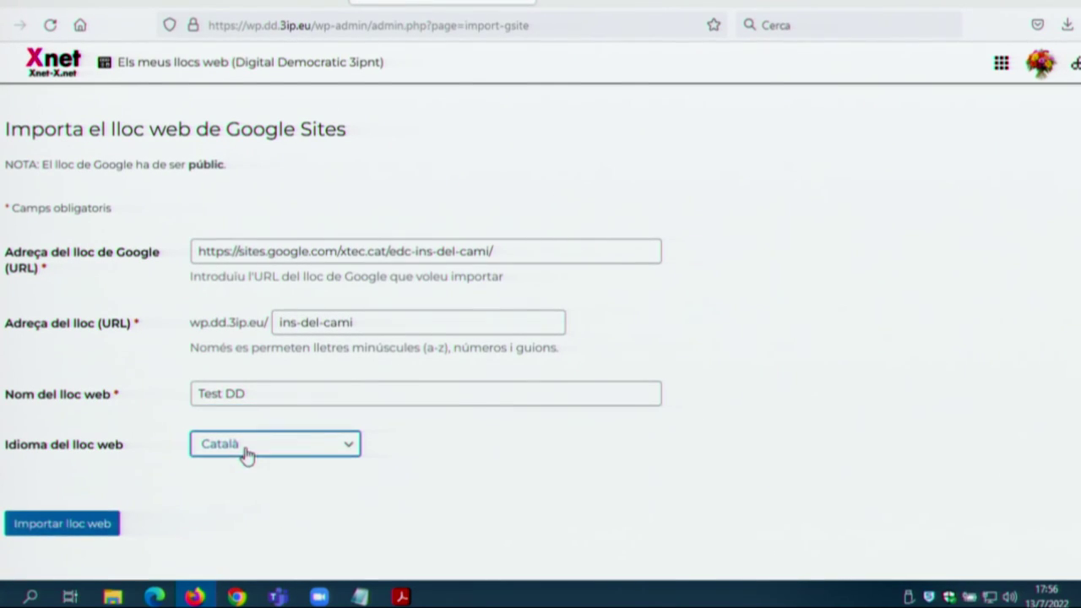
{"action": "left_click", "coordinate": [73, 528]}
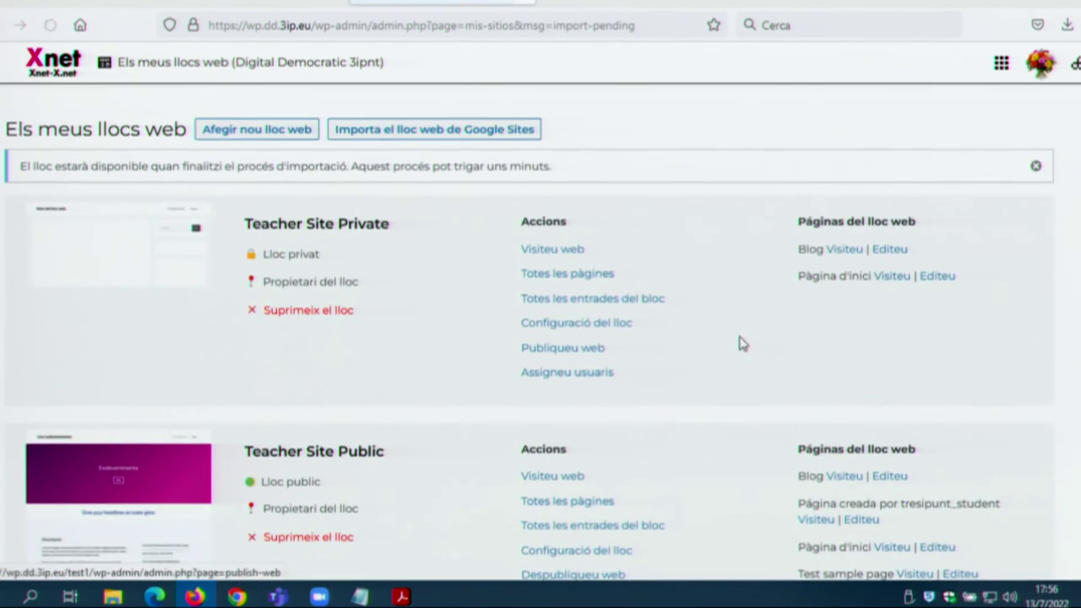
Step: Scroll the My Sites list to check Test DD's Pendent import notice
{"action": "scroll", "coordinate": [414, 348], "scroll_direction": "down", "scroll_amount": 15}
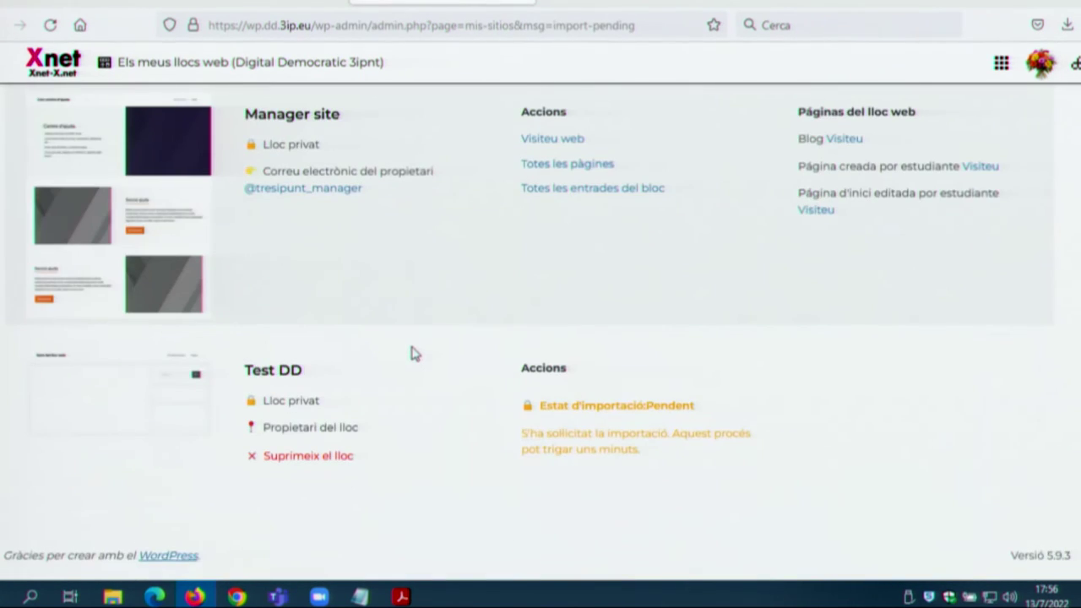
{"action": "scroll", "coordinate": [414, 353], "scroll_direction": "up", "scroll_amount": 5}
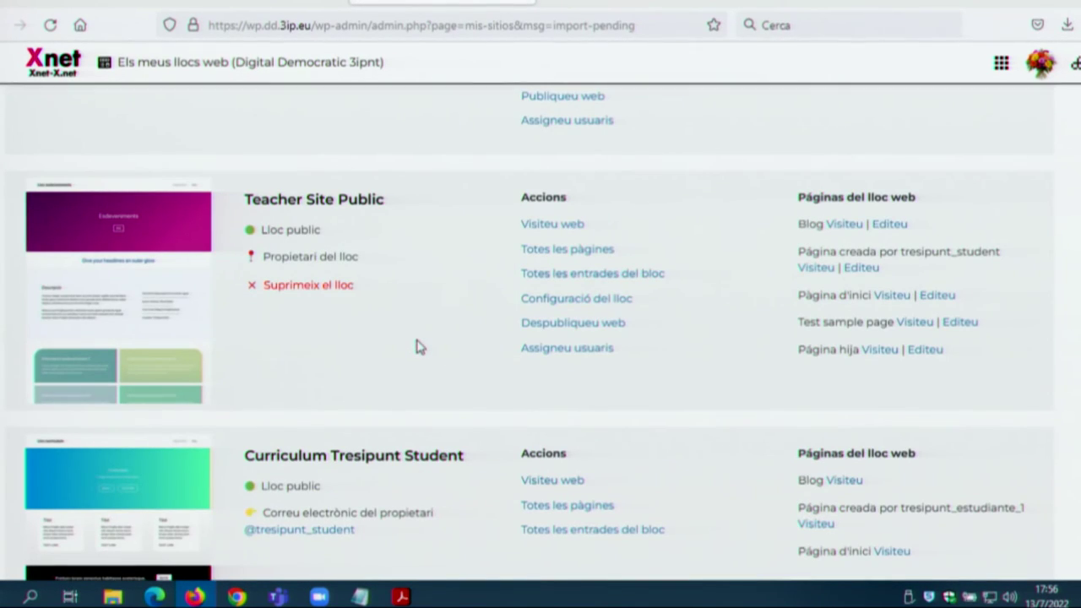
{"action": "scroll", "coordinate": [414, 346], "scroll_direction": "down", "scroll_amount": 5}
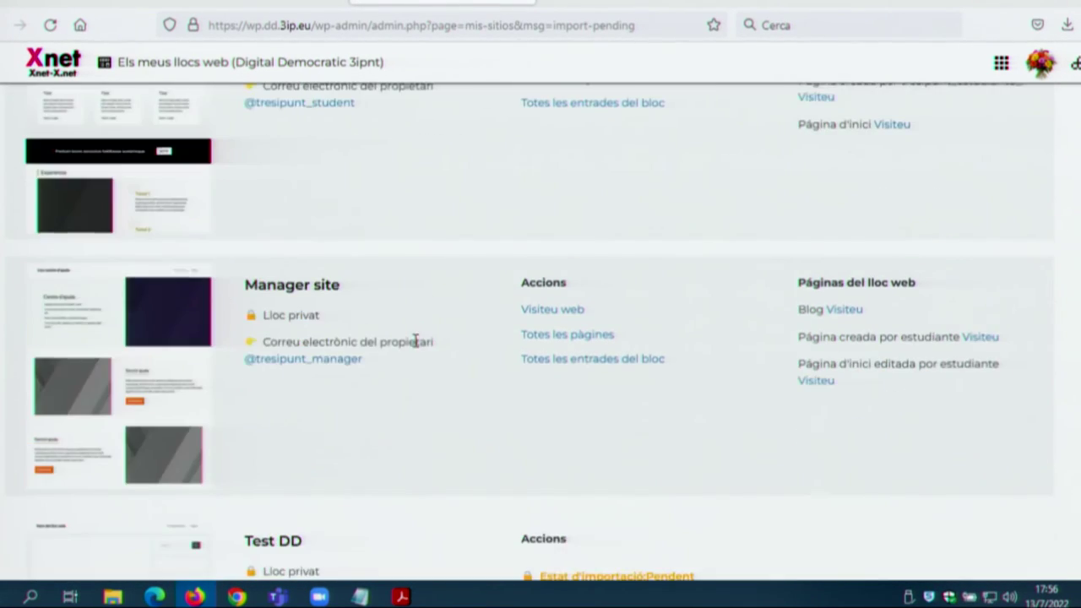
{"action": "scroll", "coordinate": [416, 340], "scroll_direction": "down", "scroll_amount": 2}
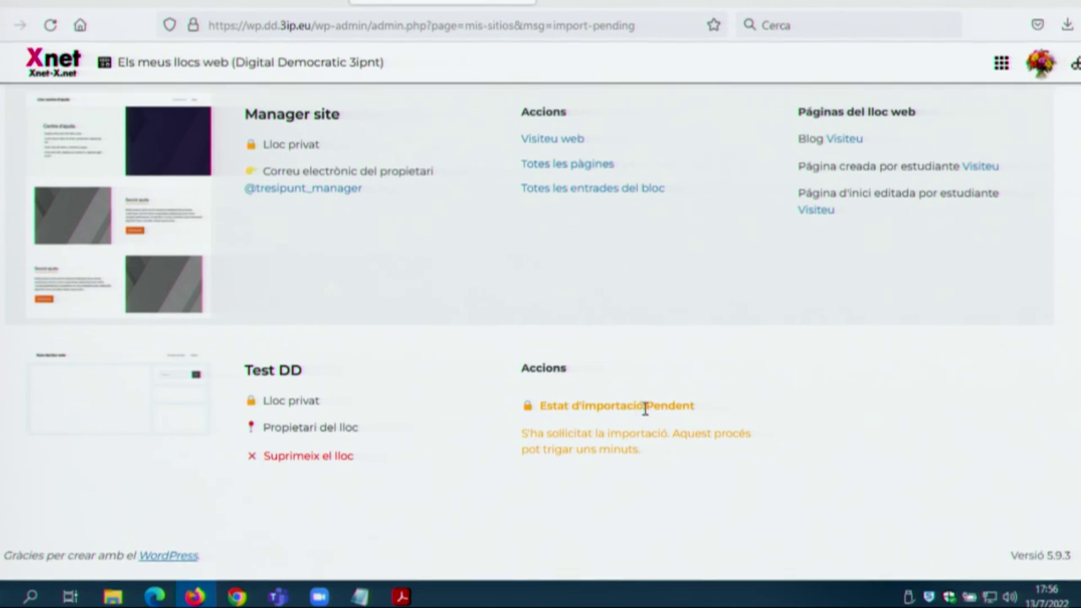
{"action": "scroll", "coordinate": [376, 455], "scroll_direction": "up", "scroll_amount": 2}
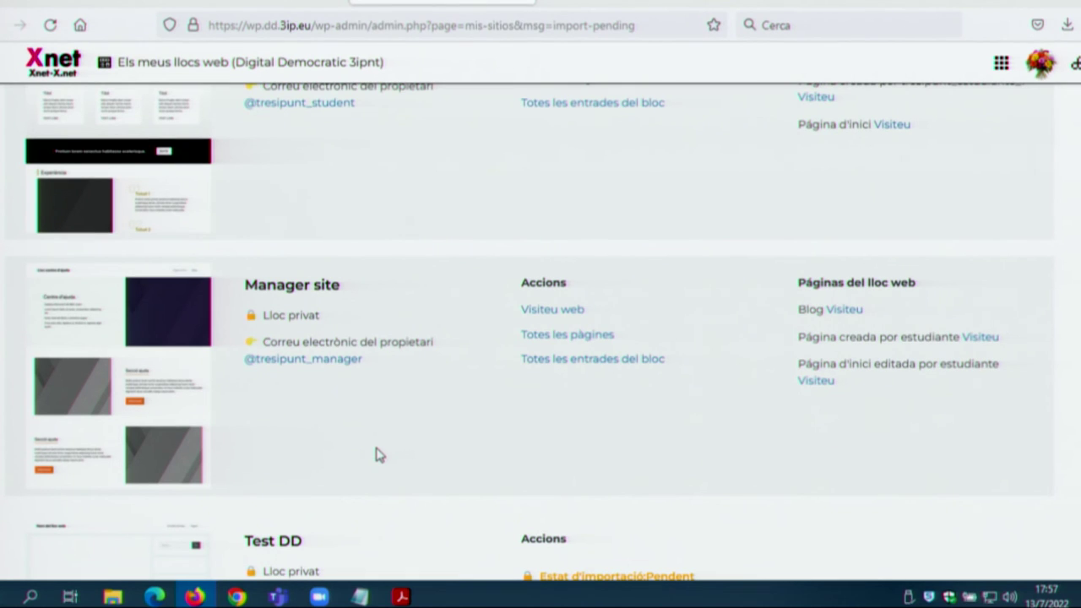
{"action": "scroll", "coordinate": [397, 452], "scroll_direction": "down", "scroll_amount": 2}
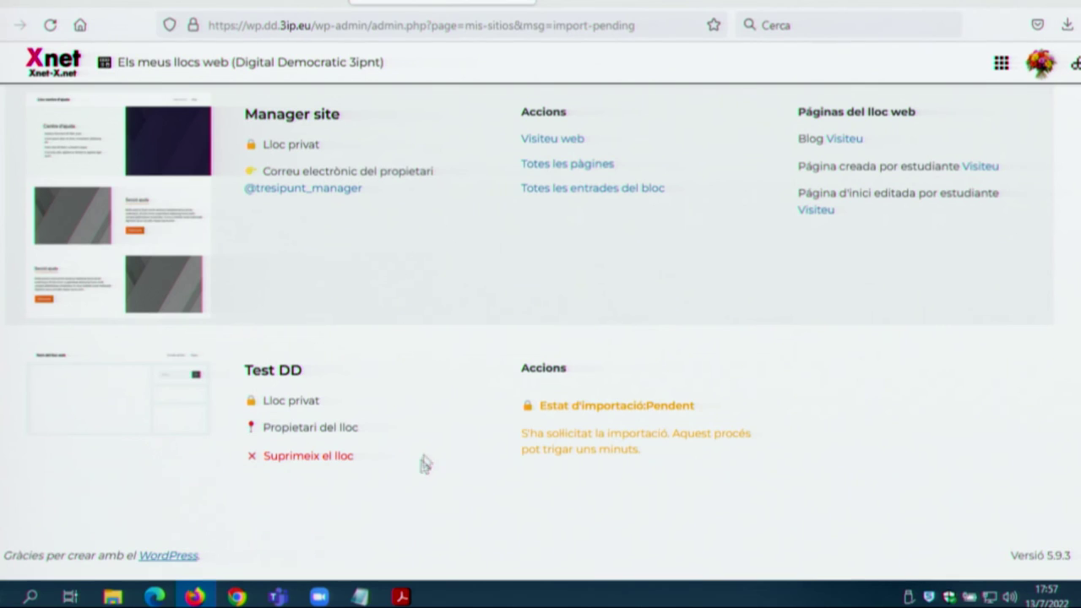
{"action": "scroll", "coordinate": [425, 464], "scroll_direction": "up", "scroll_amount": 15}
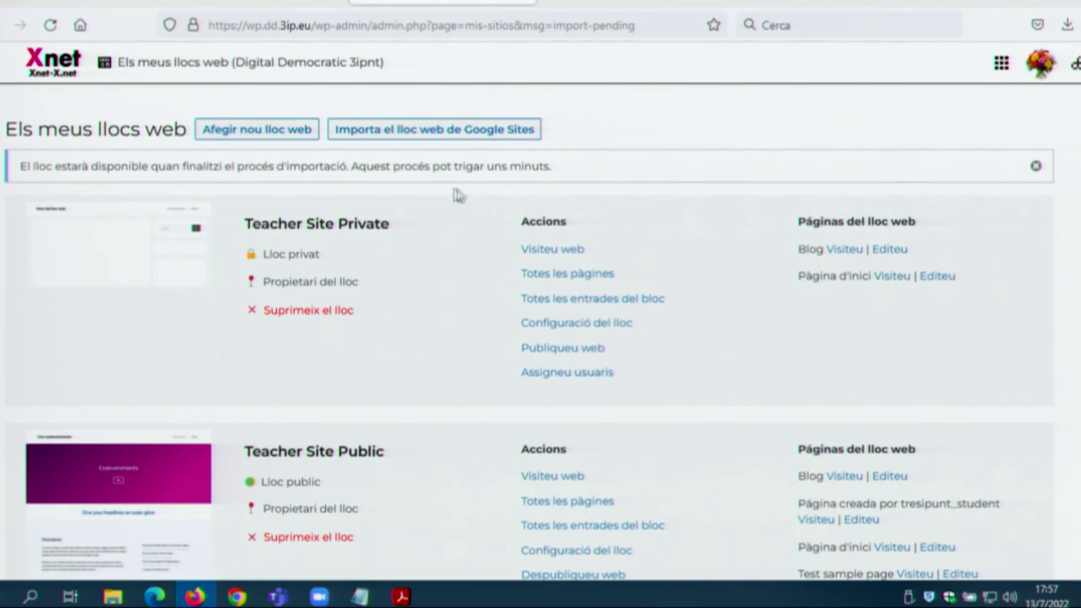
Step: Start a new website, browse the En blanc and Curriculum themes, then show the workspace apps menu
{"action": "left_click", "coordinate": [294, 137]}
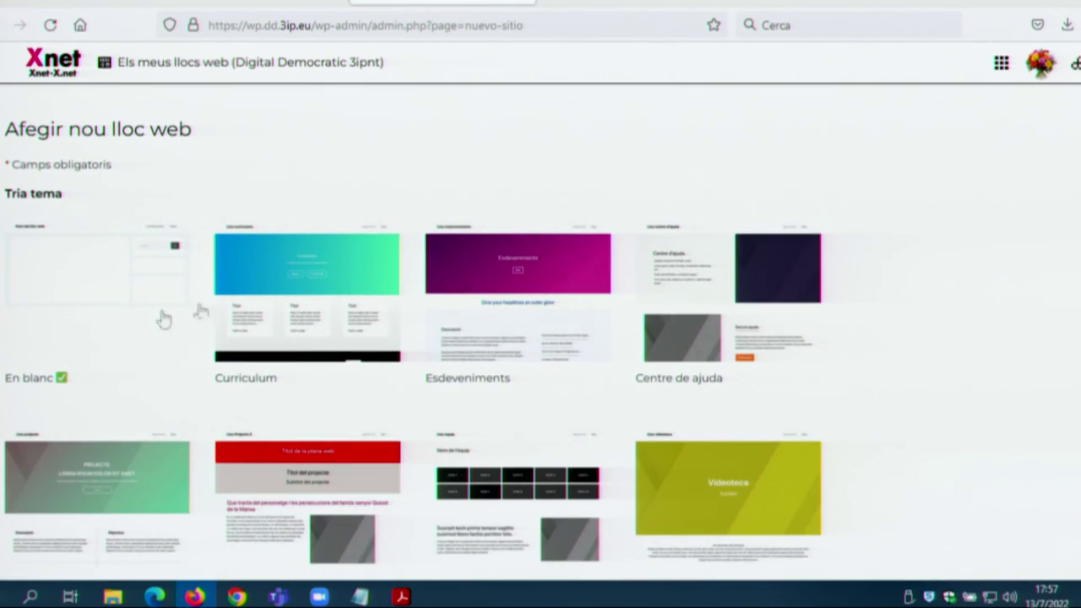
{"action": "scroll", "coordinate": [873, 367], "scroll_direction": "down", "scroll_amount": 2}
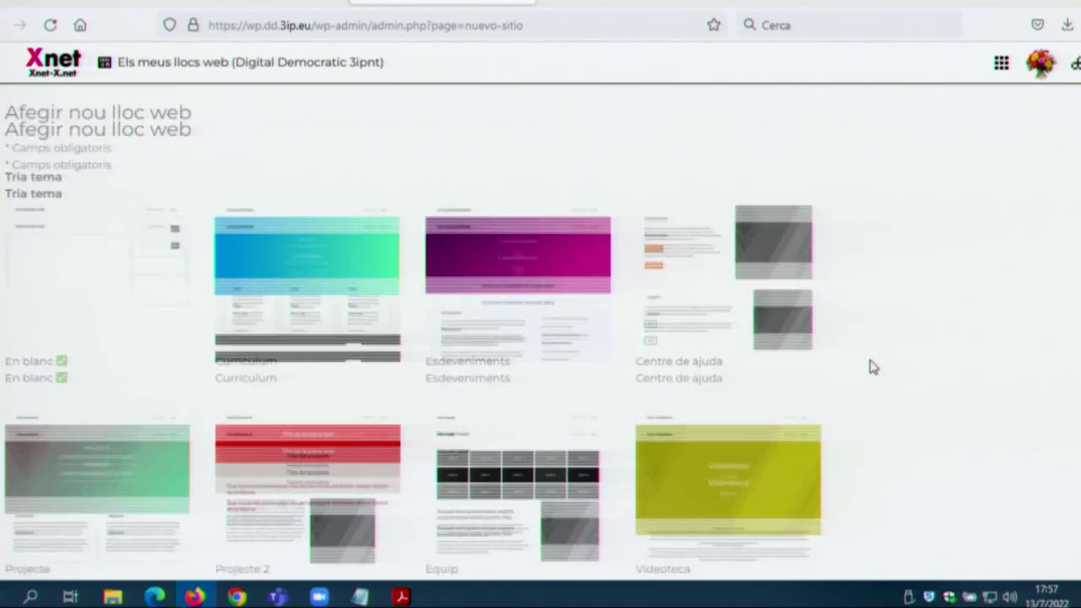
{"action": "scroll", "coordinate": [874, 367], "scroll_direction": "down", "scroll_amount": 3}
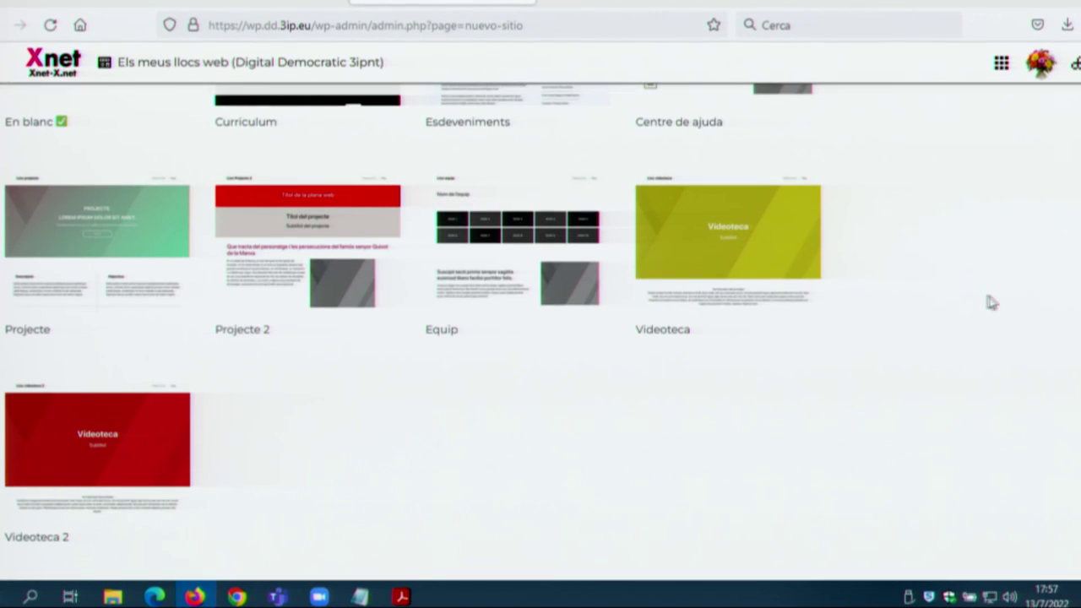
{"action": "scroll", "coordinate": [447, 336], "scroll_direction": "down", "scroll_amount": 2}
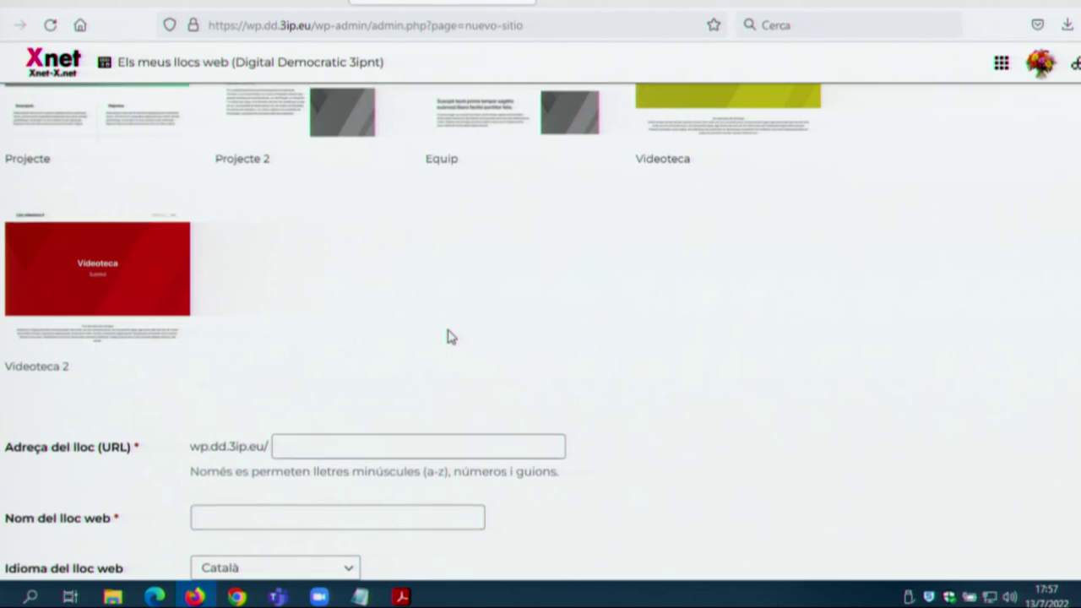
{"action": "scroll", "coordinate": [76, 385], "scroll_direction": "up", "scroll_amount": 3}
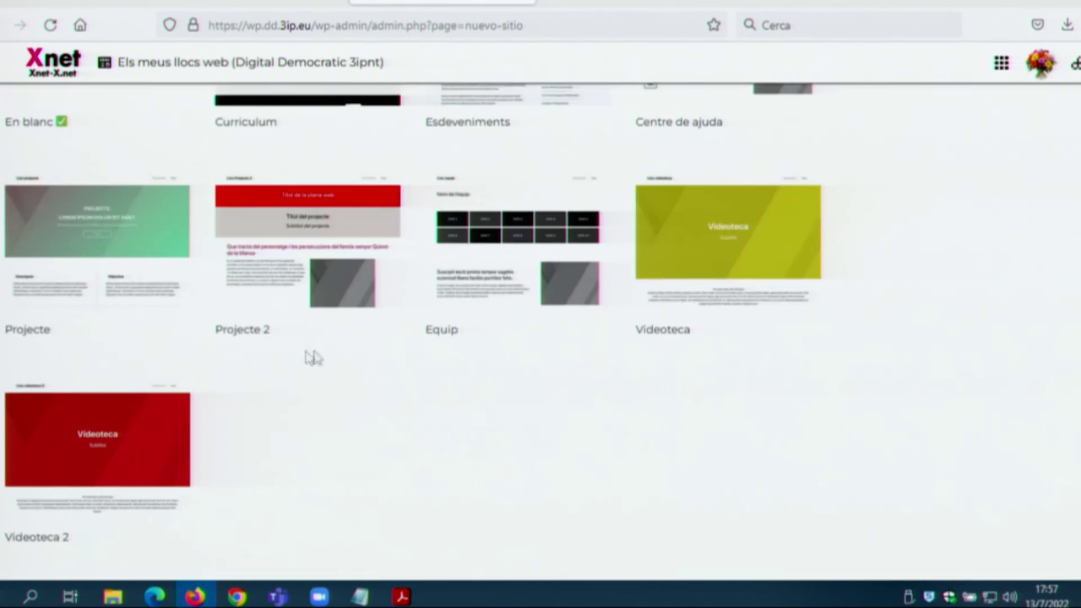
{"action": "scroll", "coordinate": [355, 329], "scroll_direction": "up", "scroll_amount": 2}
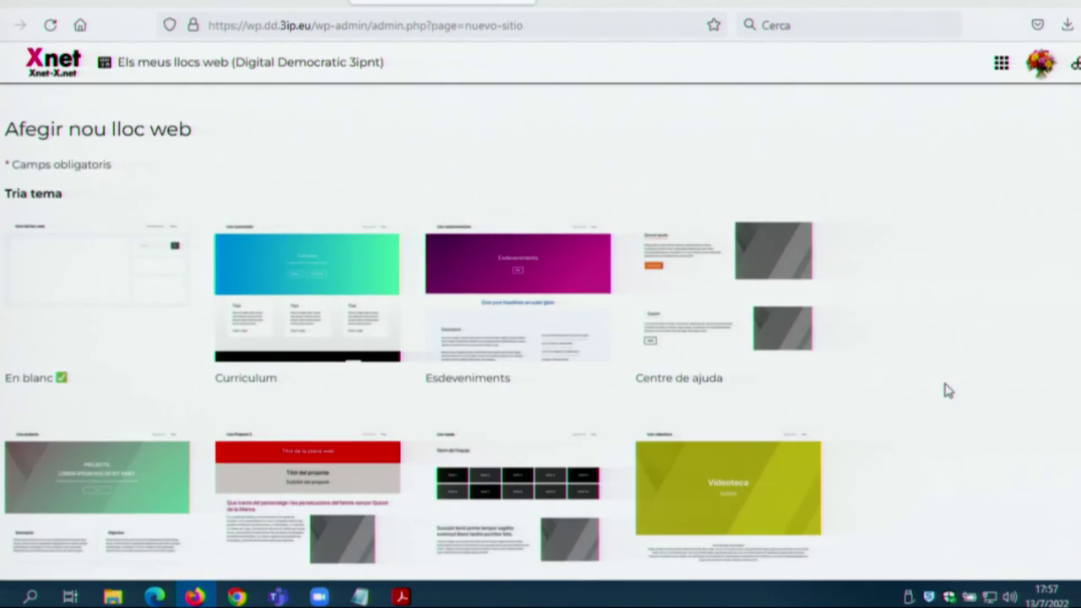
{"action": "scroll", "coordinate": [948, 389], "scroll_direction": "down", "scroll_amount": 7}
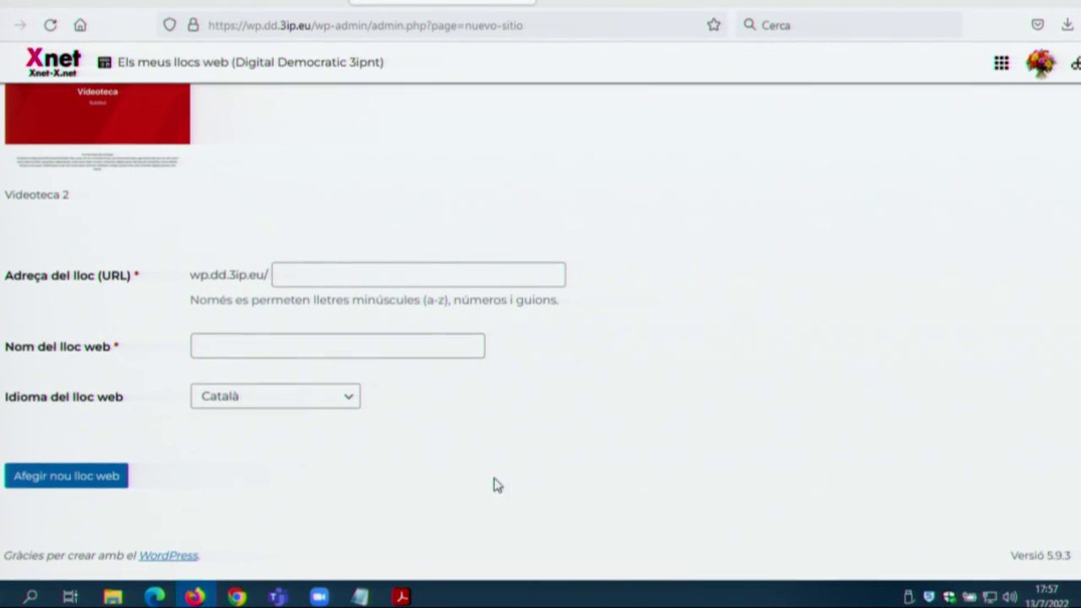
{"action": "scroll", "coordinate": [495, 482], "scroll_direction": "up", "scroll_amount": 15}
{"action": "left_click", "coordinate": [997, 66]}
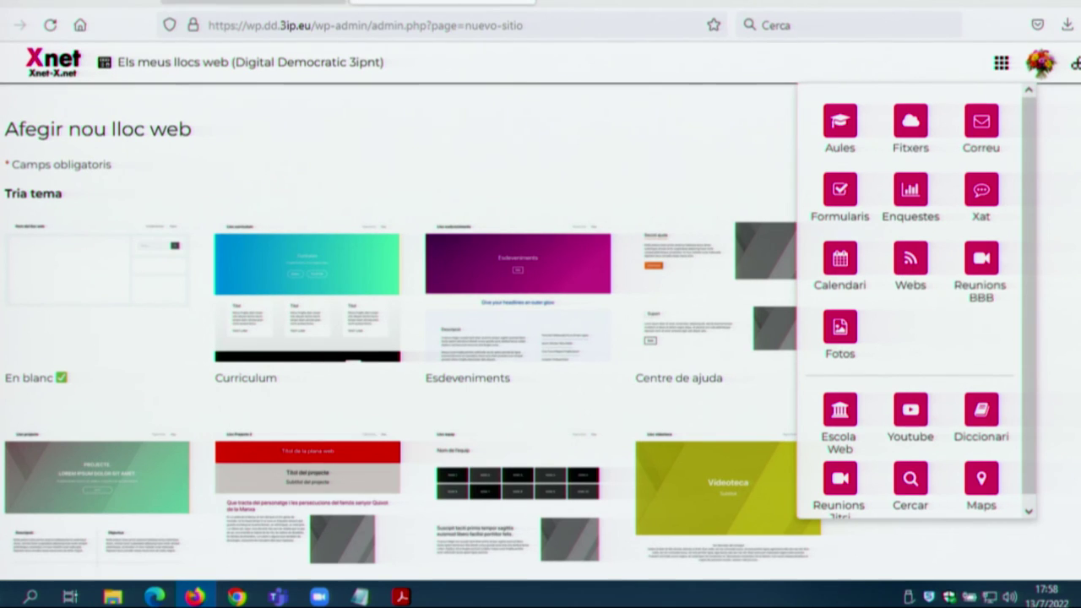
Step: Load the DD admin site in a private tab and open its Customization page
{"action": "left_click", "coordinate": [741, 7]}
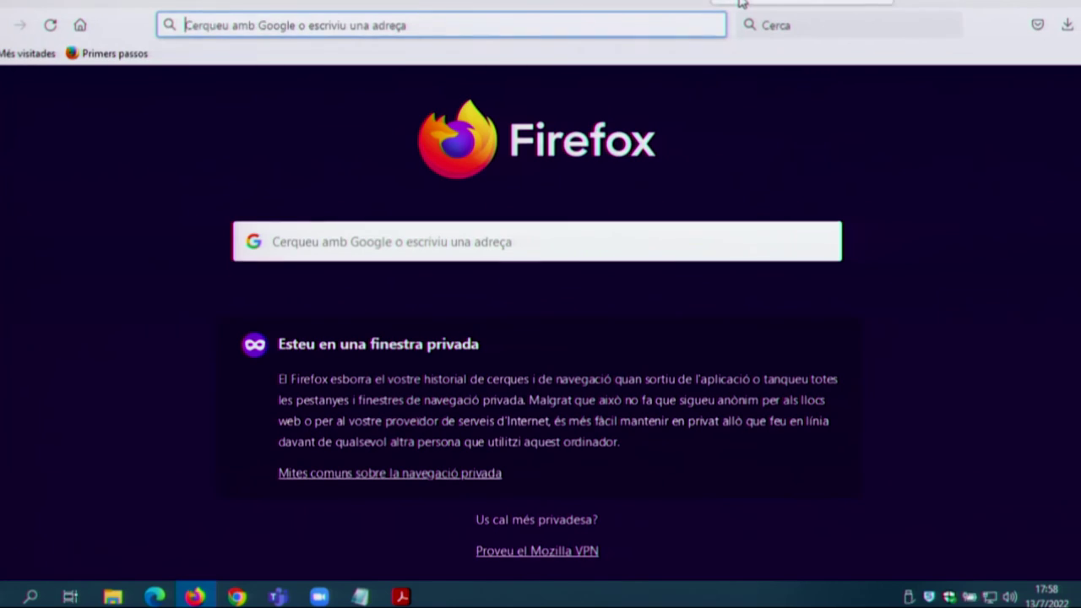
{"action": "type", "text": "admin."}
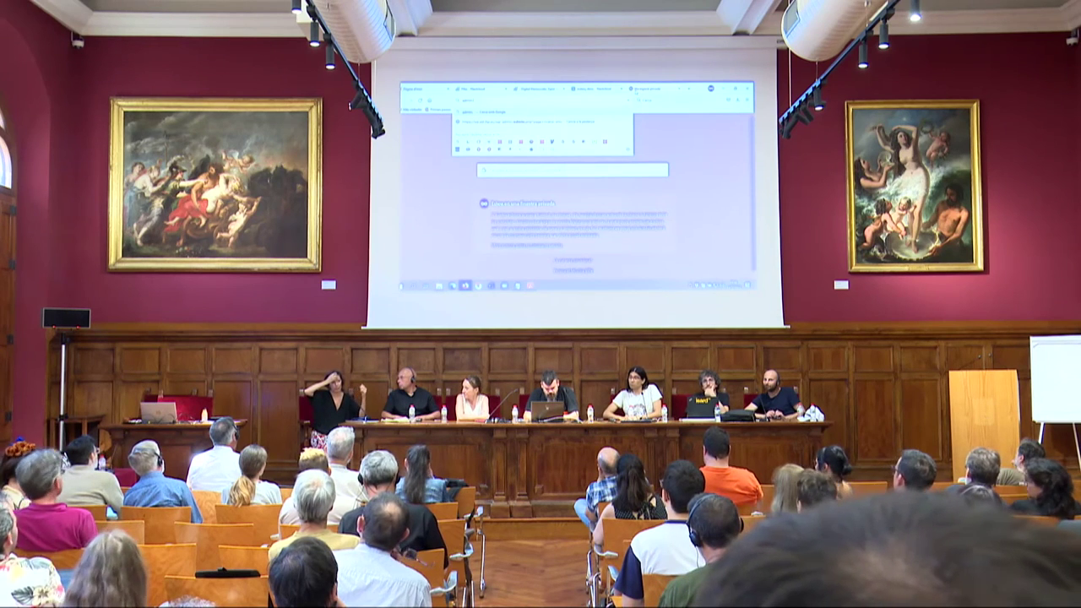
{"action": "type", "text": "ph"}
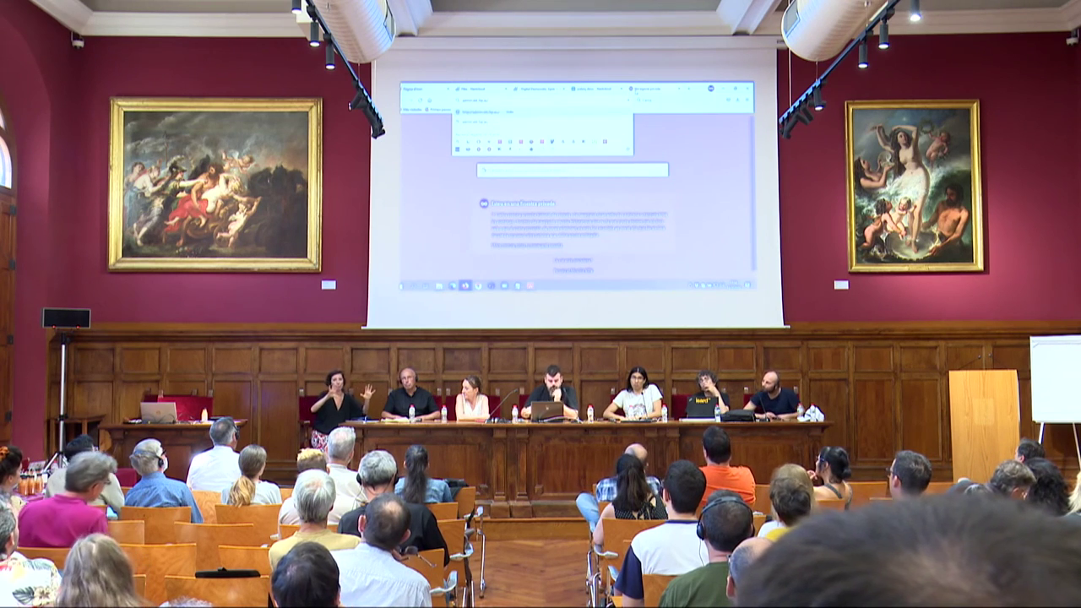
{"action": "key", "text": "Escape"}
{"action": "key", "text": "Return"}
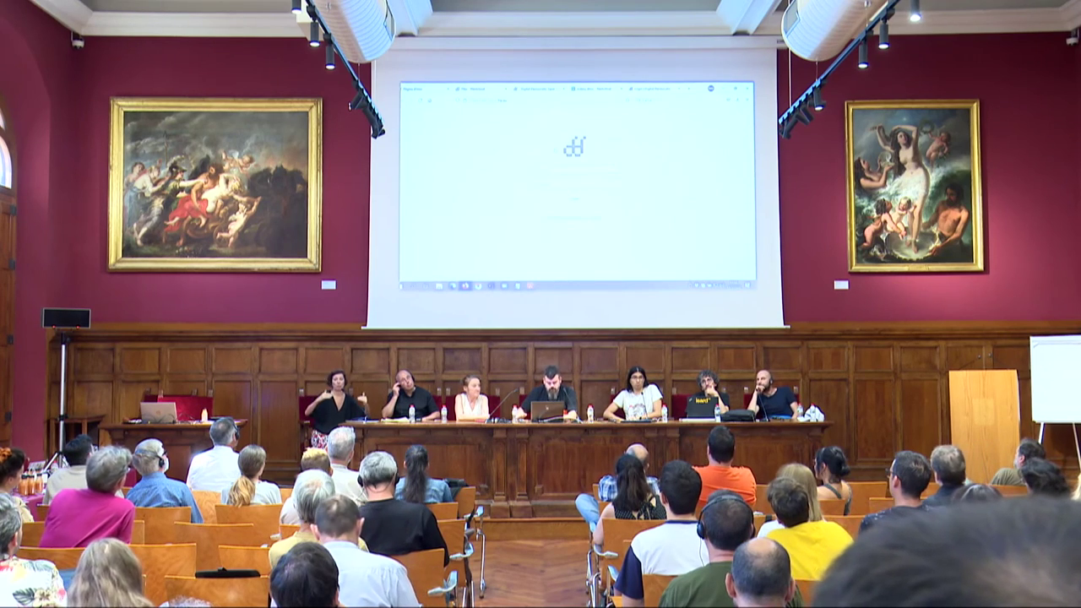
{"action": "key", "text": "alt+Tab"}
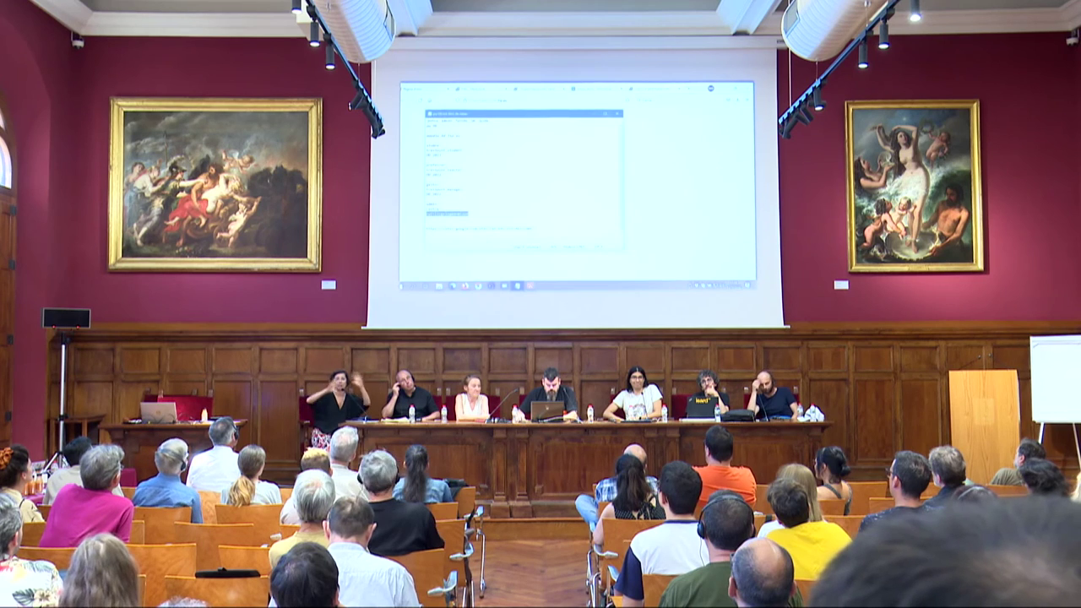
{"action": "key", "text": "alt+Tab"}
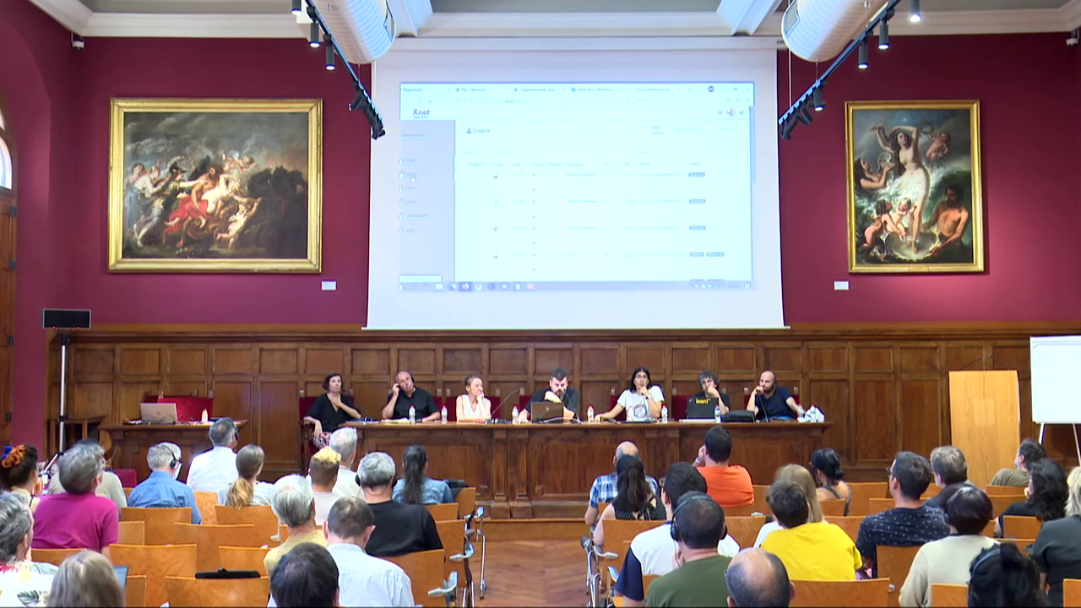
{"action": "left_click", "coordinate": [419, 218]}
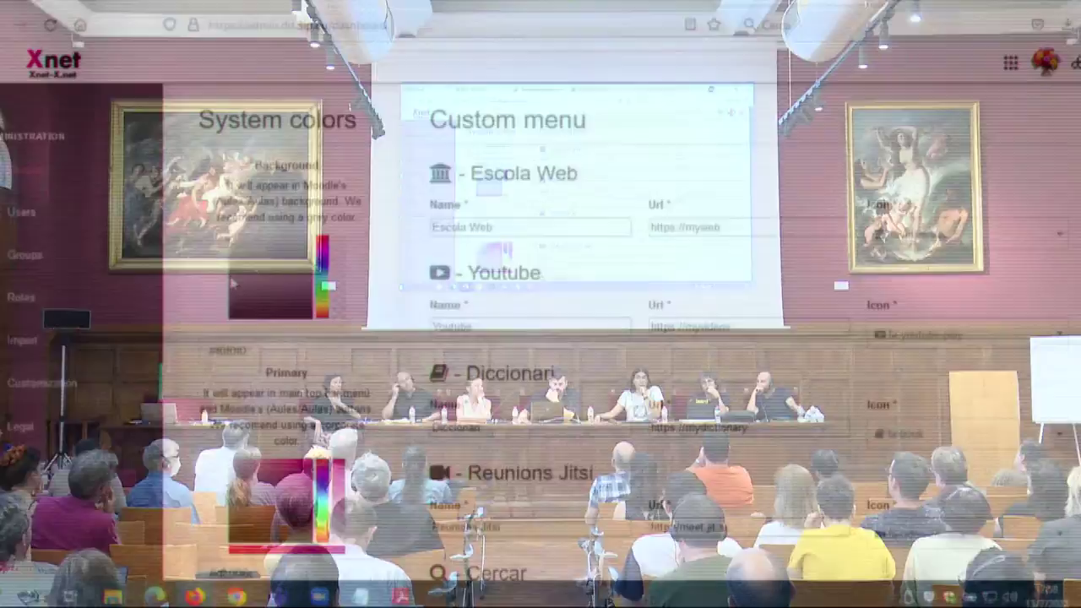
Step: Open the admin Users list and check its Bulk actions without changing anything
{"action": "scroll", "coordinate": [414, 309], "scroll_direction": "down", "scroll_amount": 10}
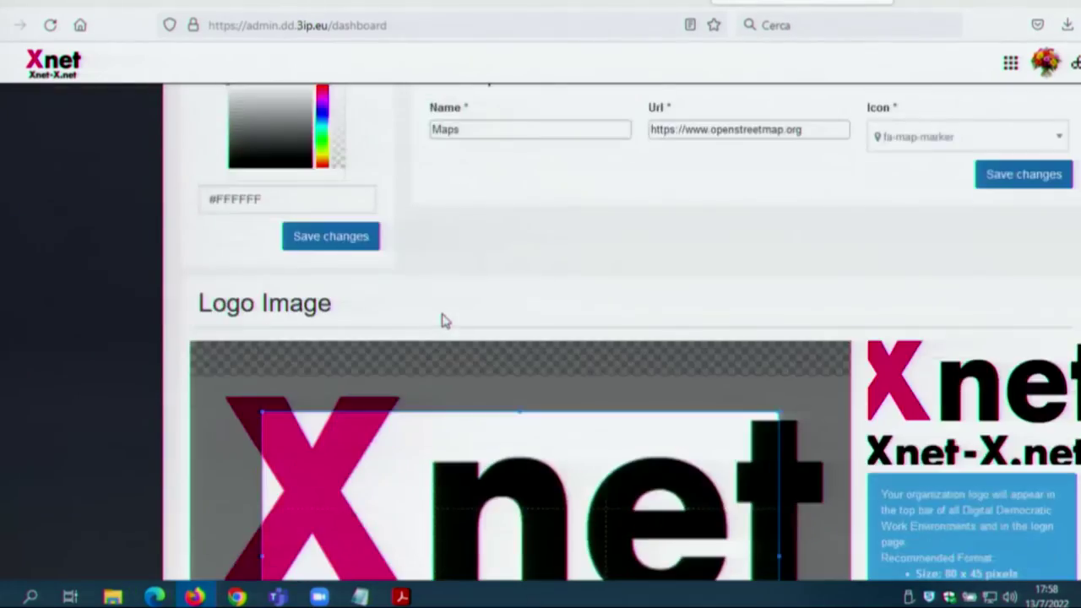
{"action": "scroll", "coordinate": [441, 321], "scroll_direction": "down", "scroll_amount": 5}
{"action": "scroll", "coordinate": [880, 430], "scroll_direction": "down", "scroll_amount": 6}
{"action": "scroll", "coordinate": [880, 427], "scroll_direction": "up", "scroll_amount": 15}
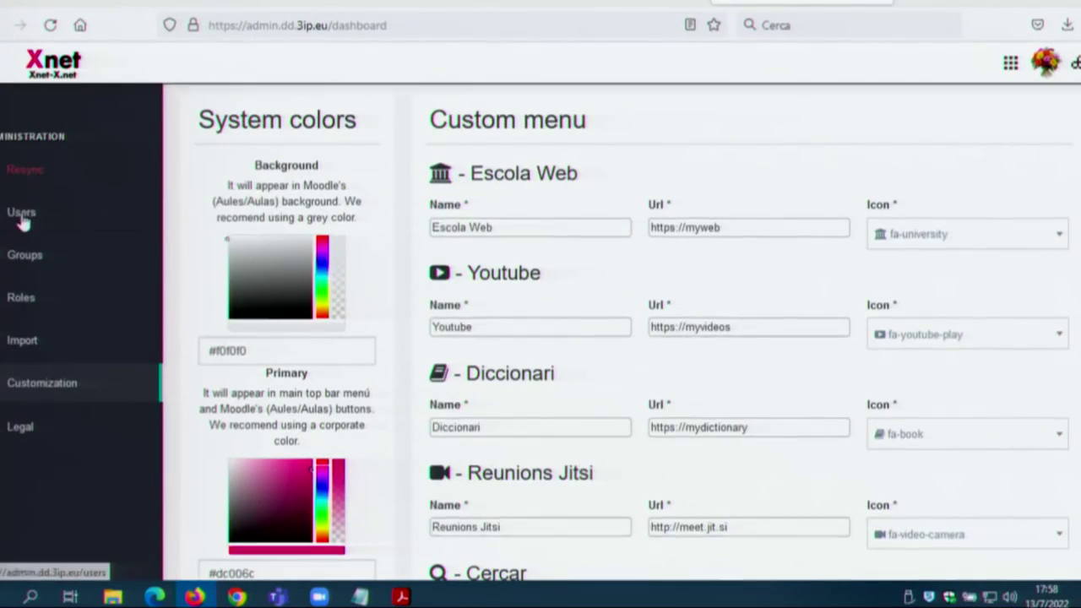
{"action": "left_click", "coordinate": [22, 216]}
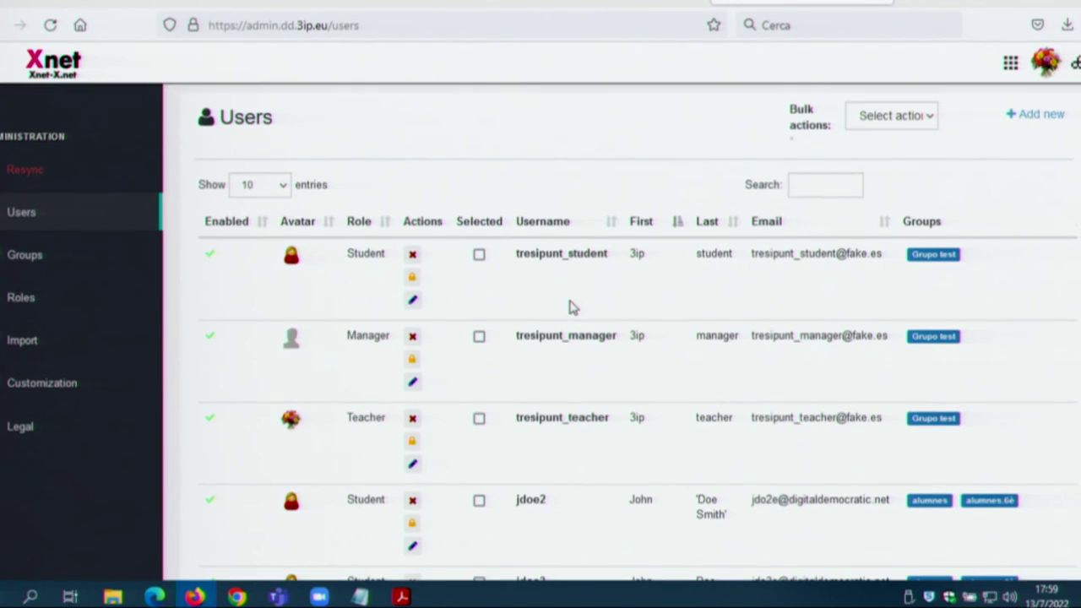
{"action": "left_click", "coordinate": [898, 114]}
{"action": "left_click", "coordinate": [977, 124]}
Step: Start and cancel adding a new user, recheck Bulk actions, then go to the Import page
{"action": "left_click", "coordinate": [1026, 119]}
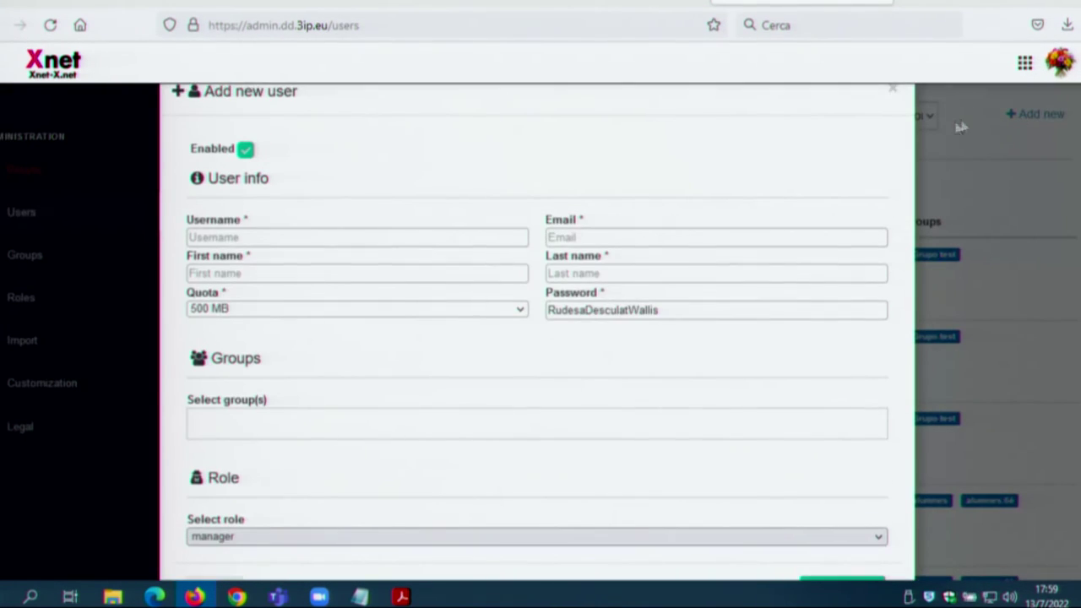
{"action": "scroll", "coordinate": [936, 439], "scroll_direction": "down", "scroll_amount": 2}
{"action": "scroll", "coordinate": [947, 363], "scroll_direction": "up", "scroll_amount": 2}
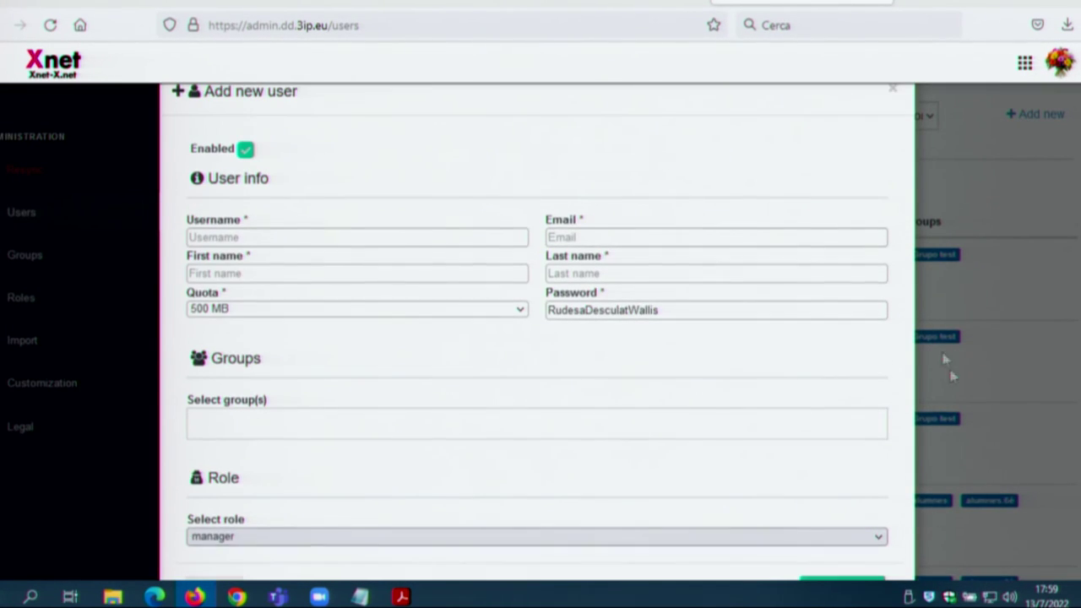
{"action": "left_click", "coordinate": [893, 89]}
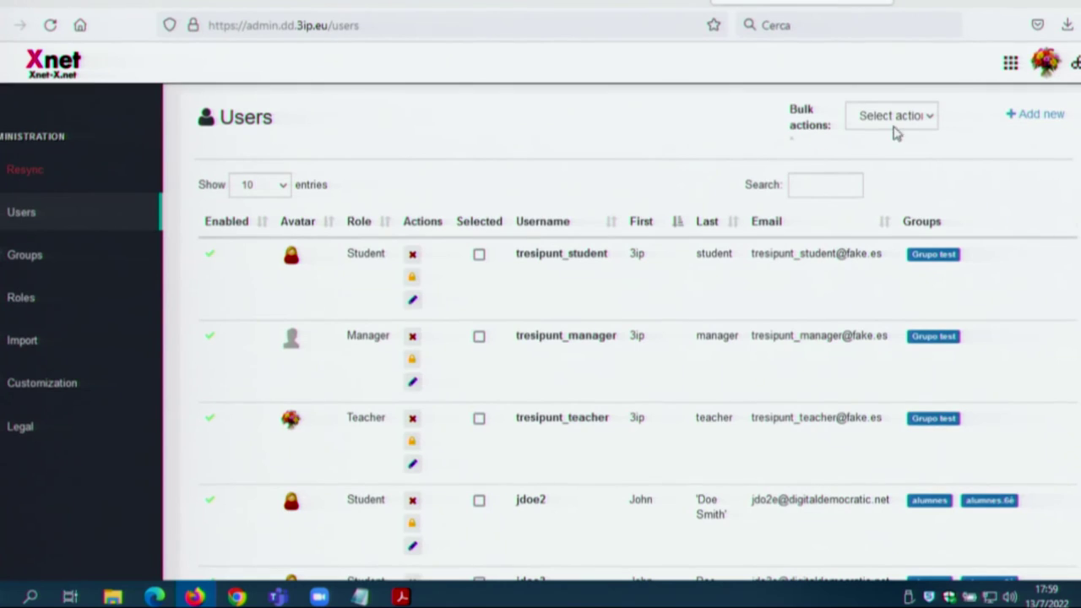
{"action": "left_click", "coordinate": [902, 118]}
{"action": "left_click", "coordinate": [905, 122]}
{"action": "left_click", "coordinate": [36, 343]}
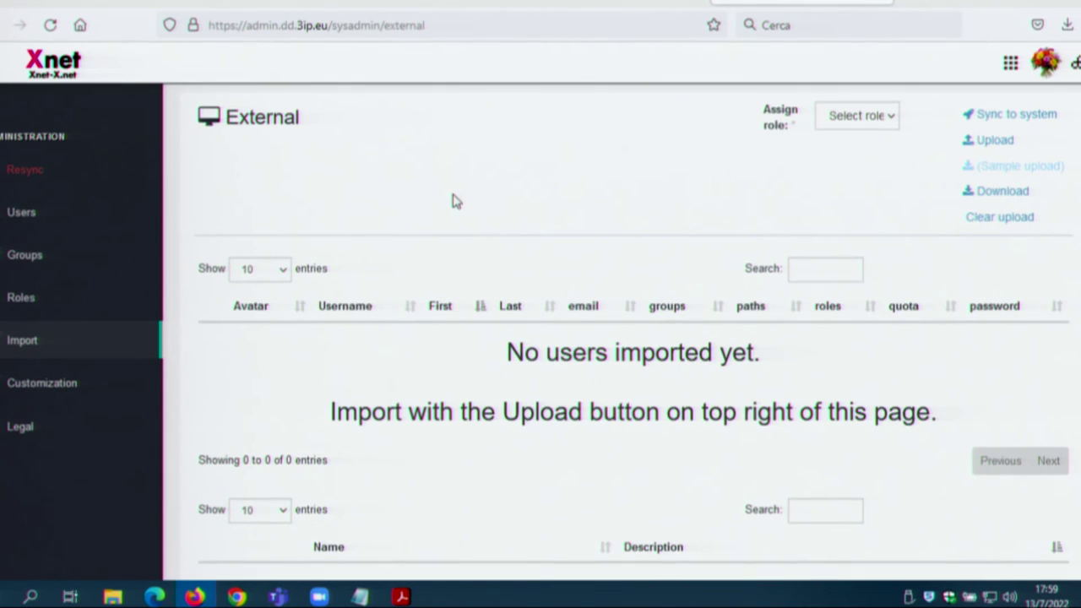
Step: Check the import role options unchanged, then close the apps menu over WordPress's Add new site page
{"action": "scroll", "coordinate": [454, 200], "scroll_direction": "down", "scroll_amount": 3}
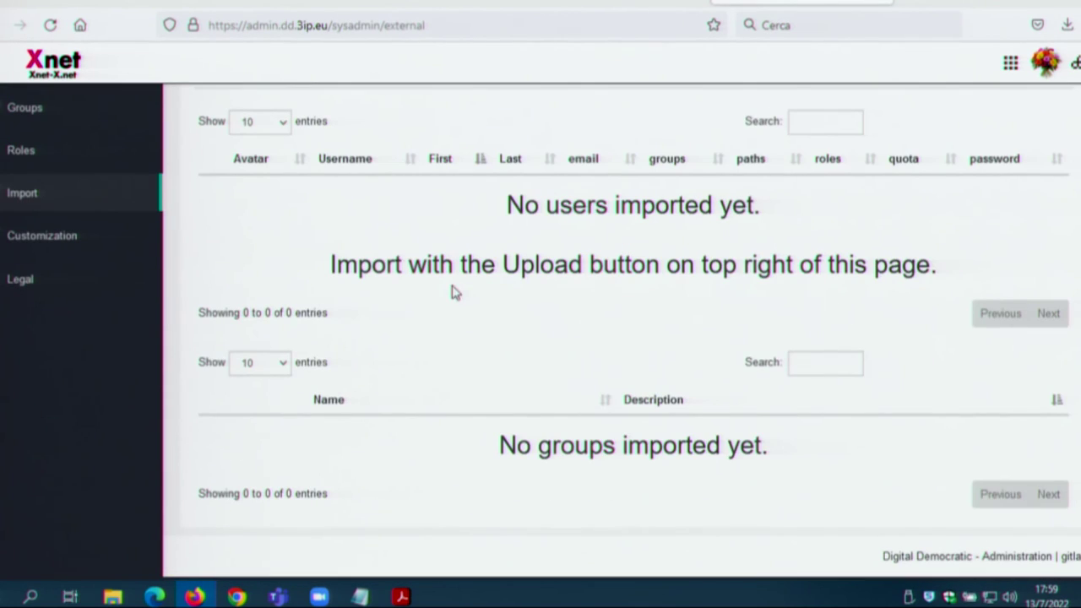
{"action": "scroll", "coordinate": [535, 408], "scroll_direction": "up", "scroll_amount": 3}
{"action": "left_click", "coordinate": [875, 115]}
{"action": "left_click", "coordinate": [877, 117]}
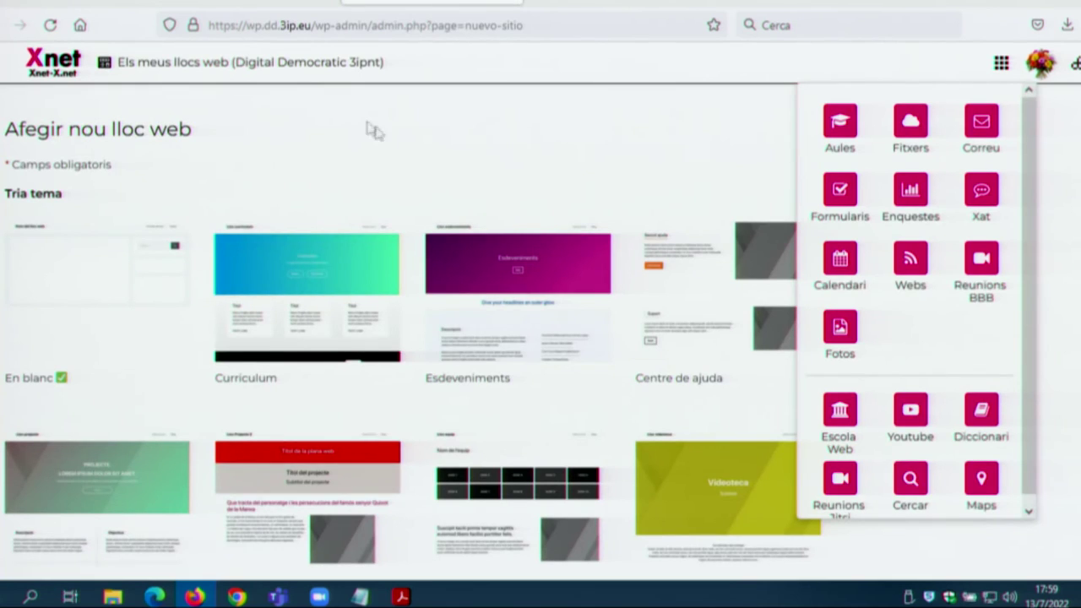
{"action": "left_click", "coordinate": [1001, 62]}
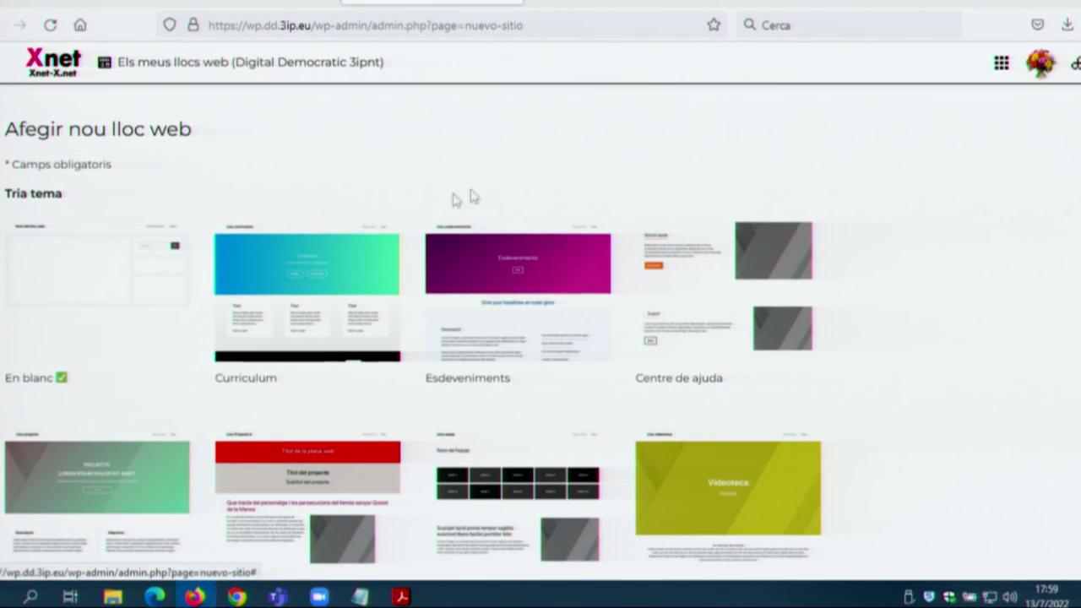